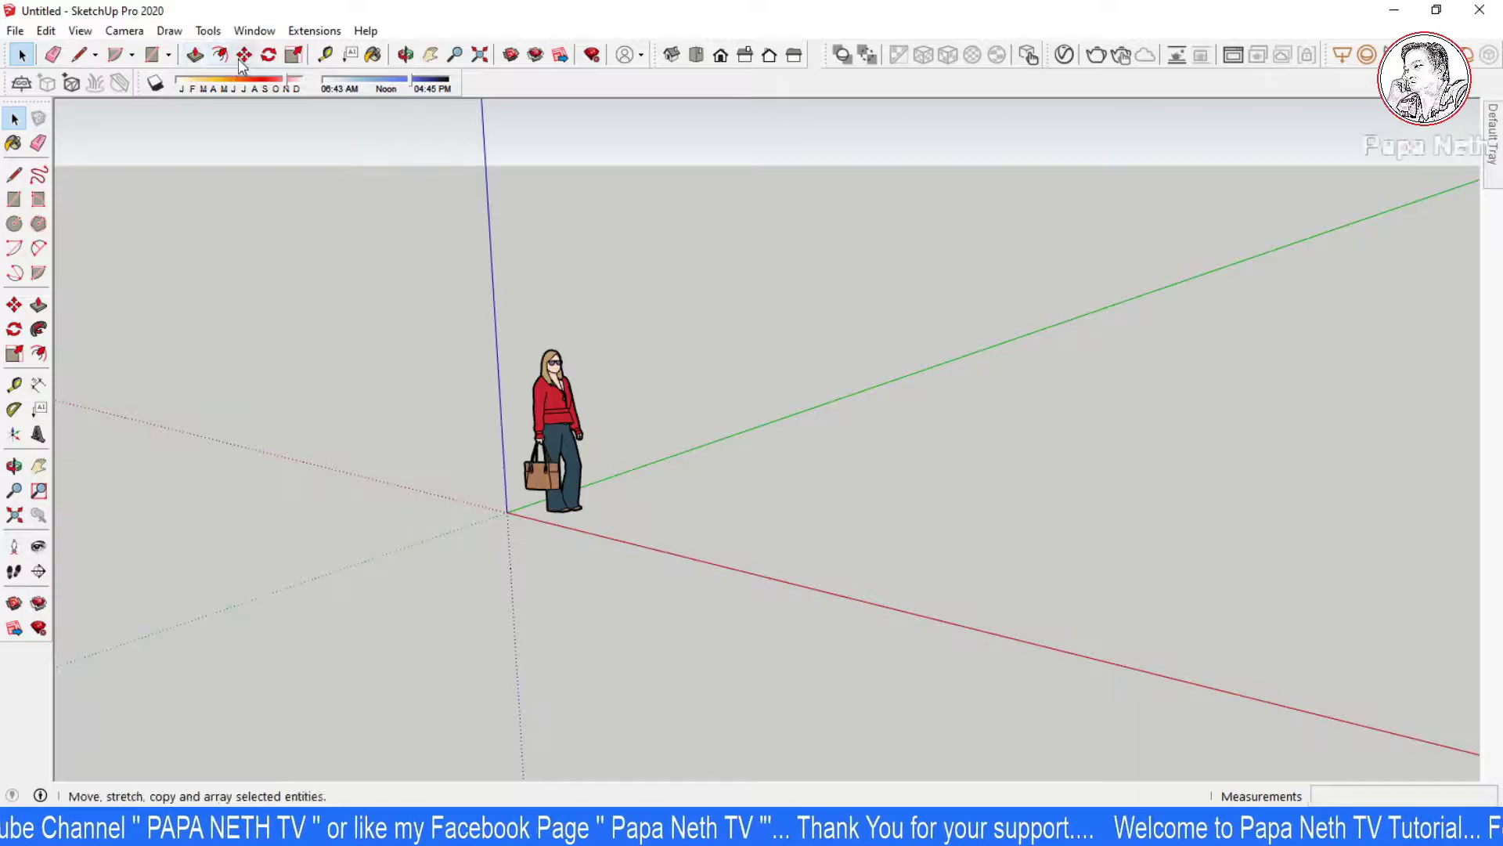
# Step: Window-select and delete the default woman scale figure, leaving only the axes
pyautogui.click(209, 31)
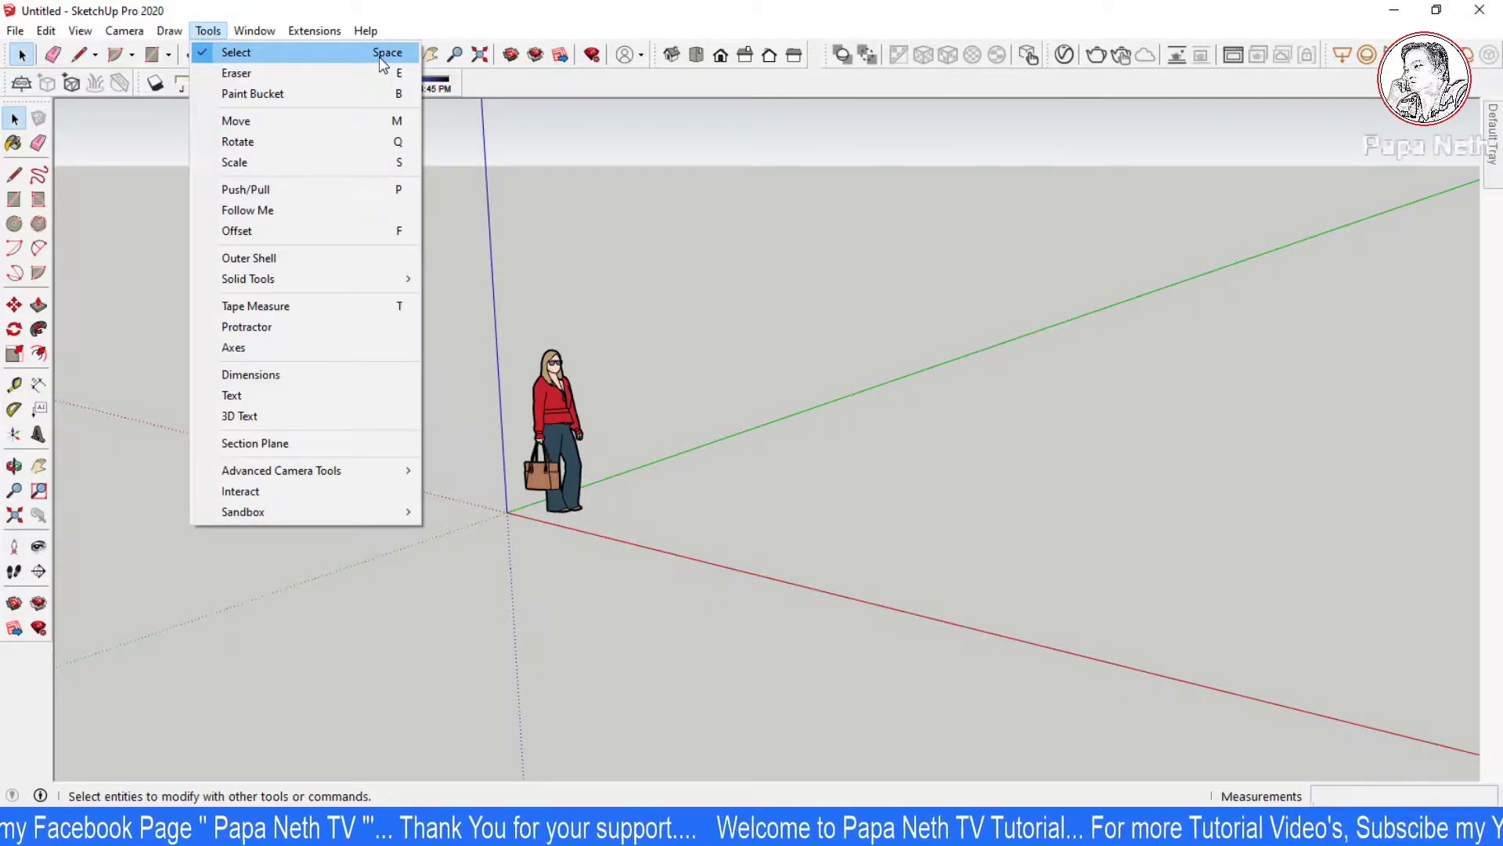
pyautogui.click(897, 369)
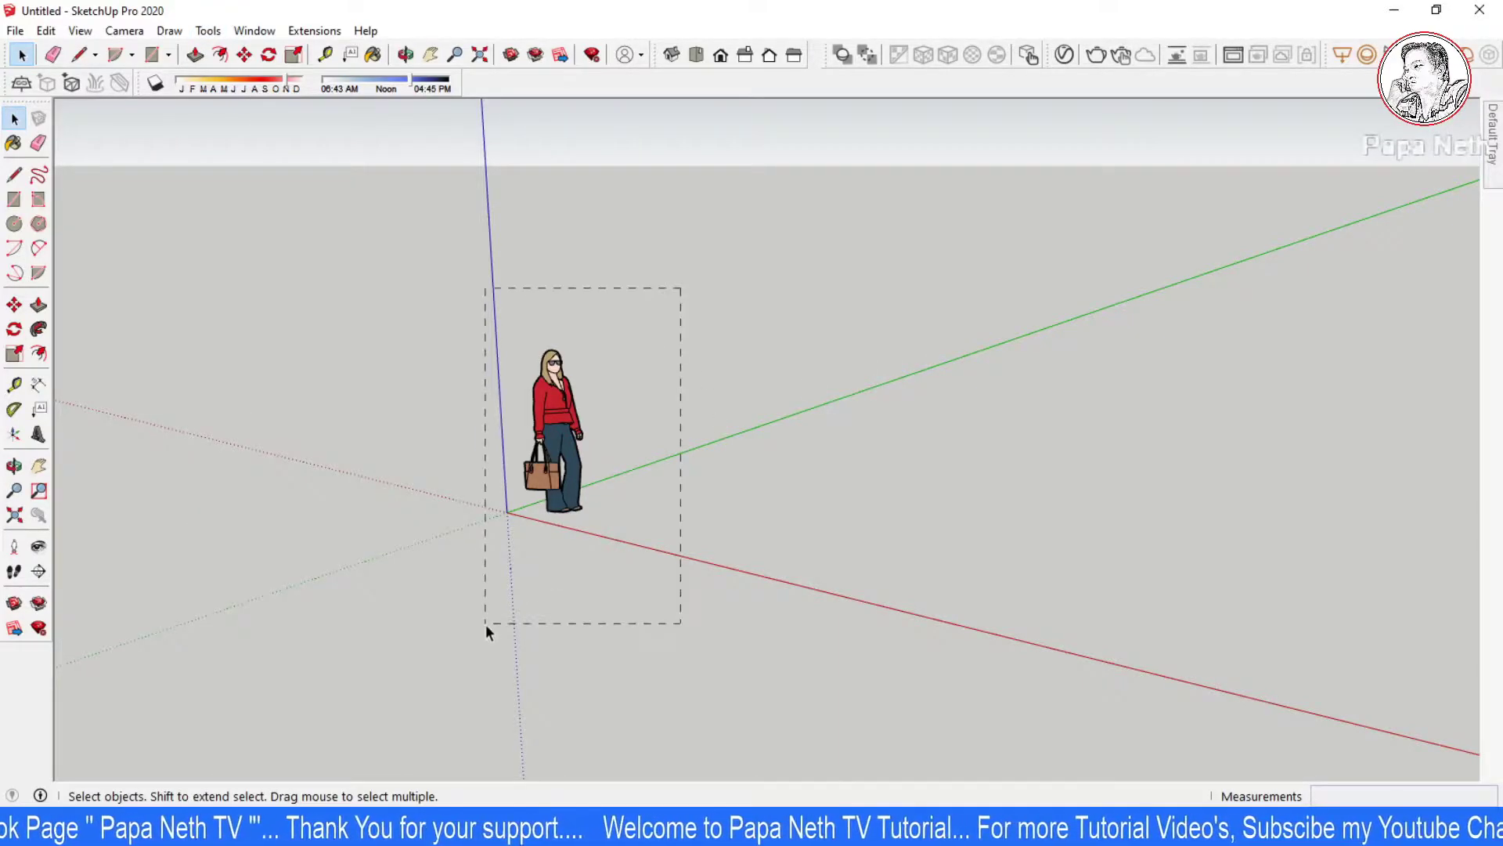
pyautogui.moveTo(485, 624); pyautogui.dragTo(486, 624)
pyautogui.press('Delete')
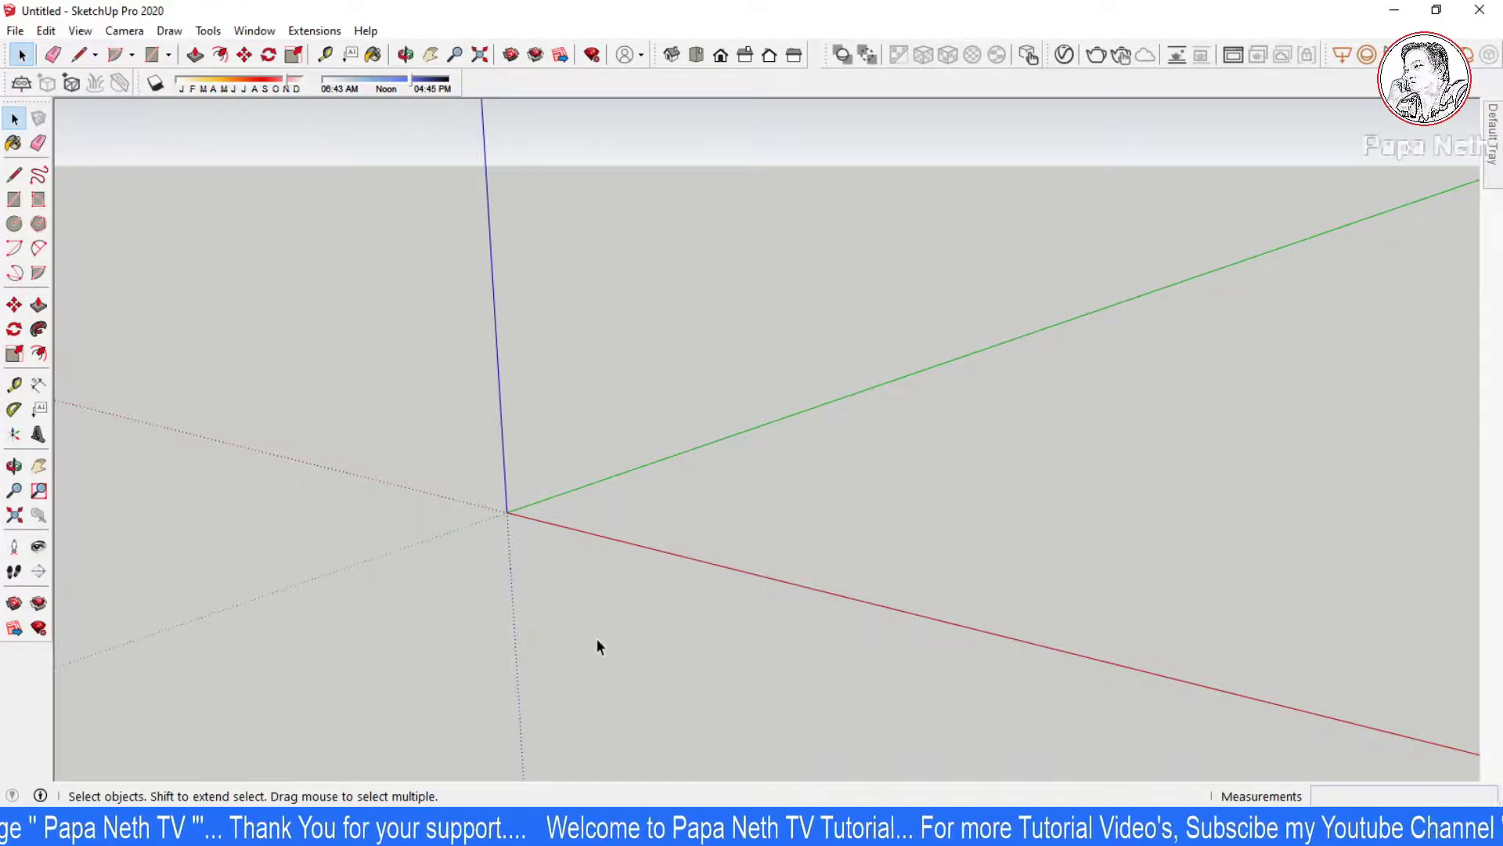
pyautogui.moveTo(597, 645); pyautogui.dragTo(658, 565, button='middle')
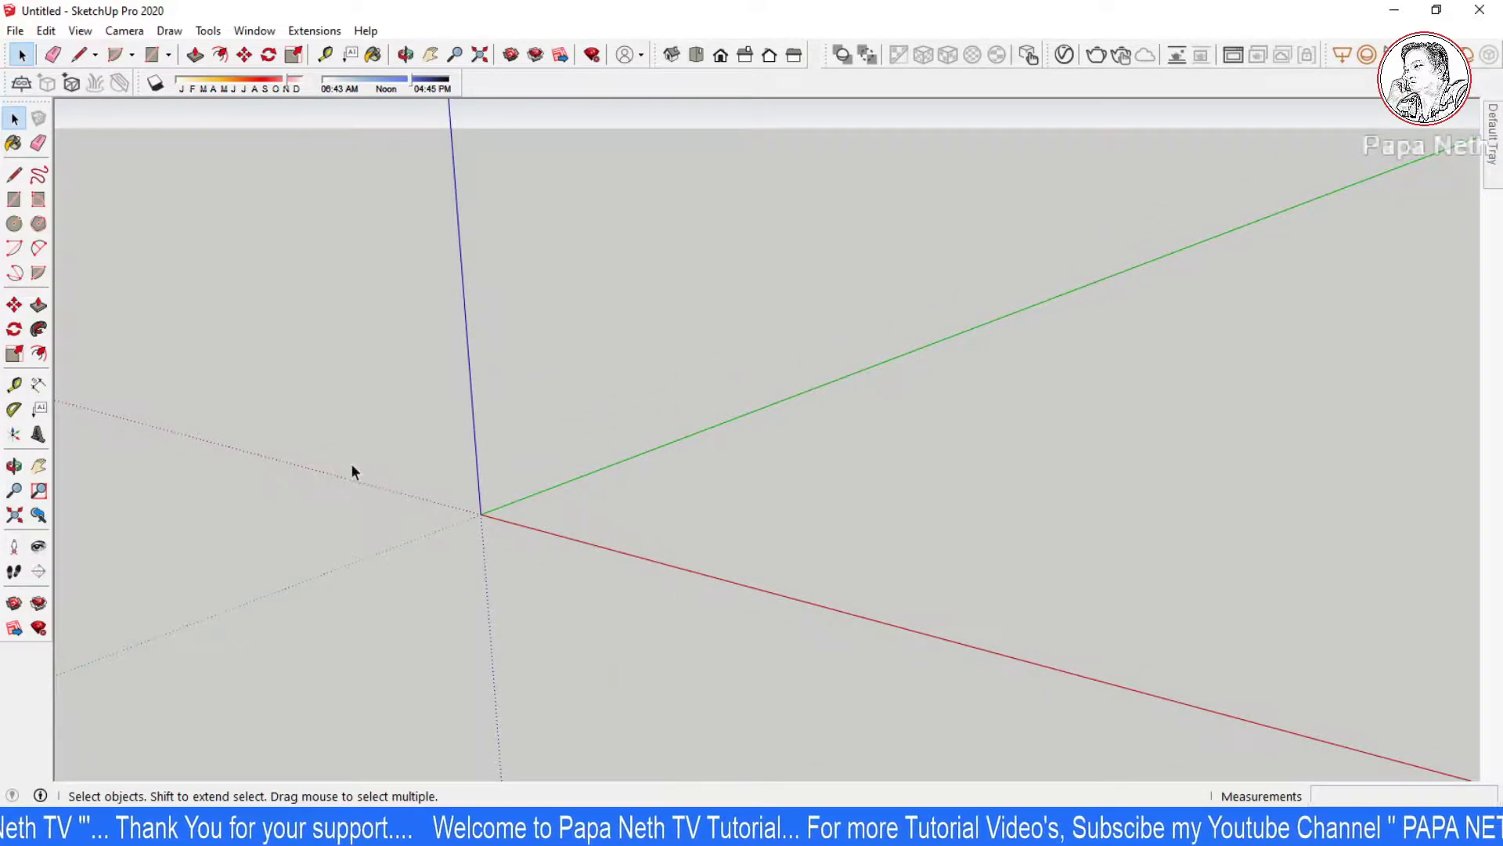
# Step: Draw a rectangle from the axes origin and push/pull it up into a box
pyautogui.click(19, 201)
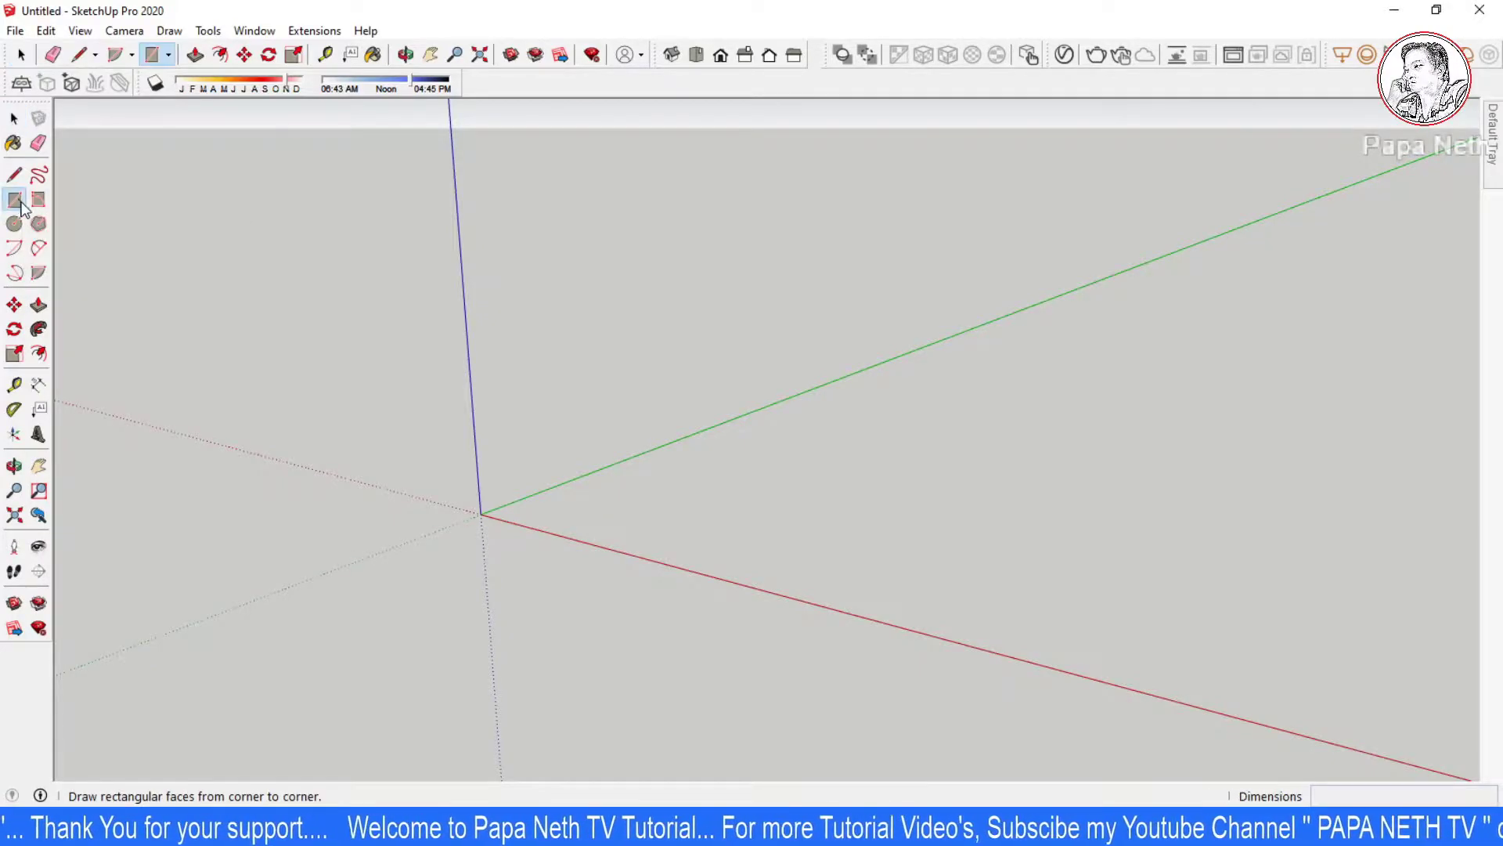
pyautogui.click(480, 514)
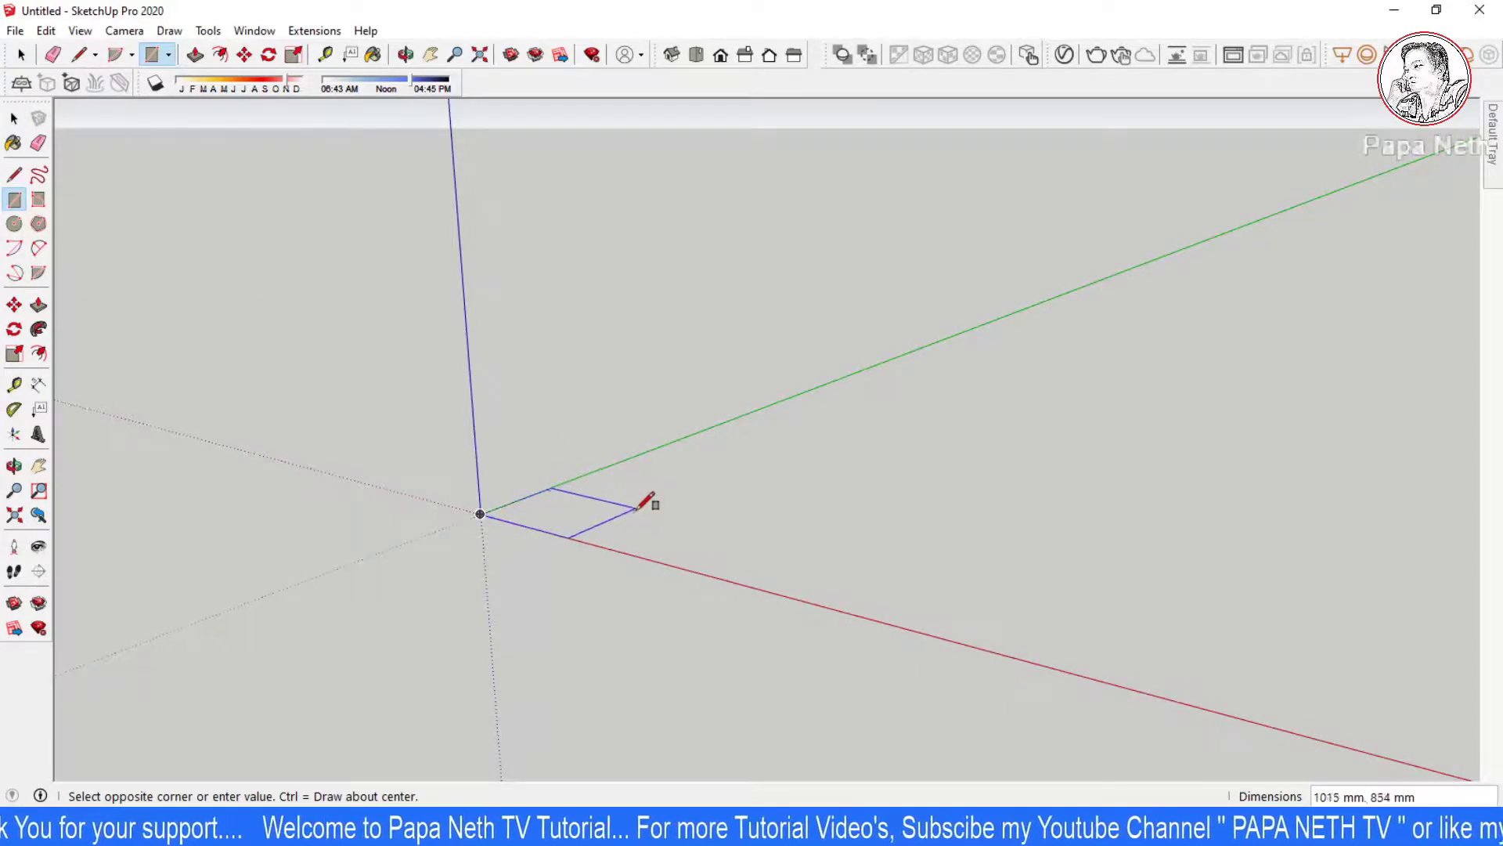
pyautogui.click(670, 526)
pyautogui.press('space')
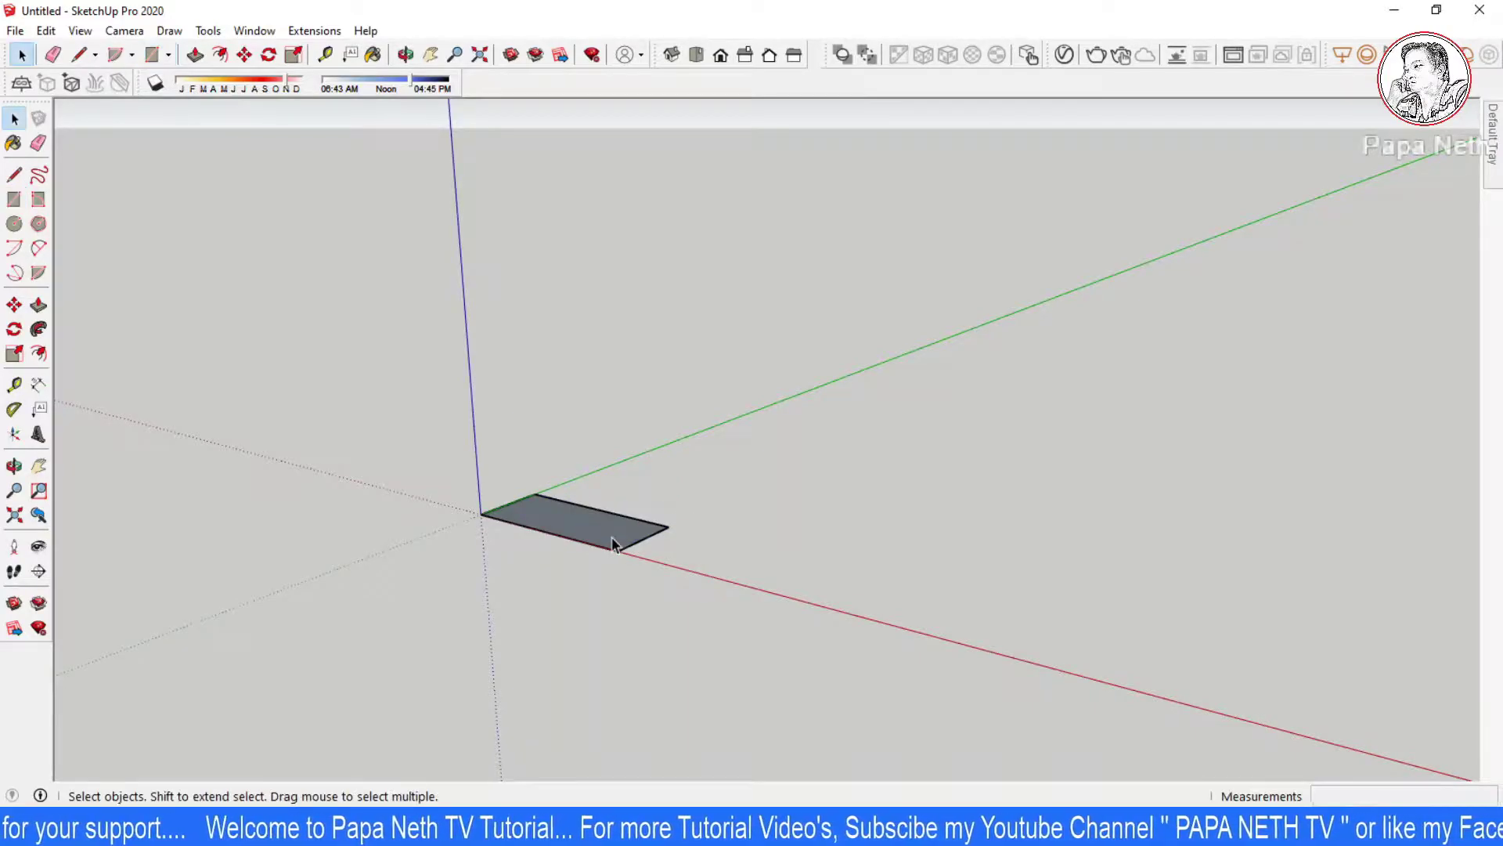
pyautogui.press('p')
pyautogui.moveTo(614, 542)
pyautogui.mouseDown()
pyautogui.moveTo(589, 473)
pyautogui.moveTo(587, 393)
pyautogui.mouseUp()
pyautogui.press('space')
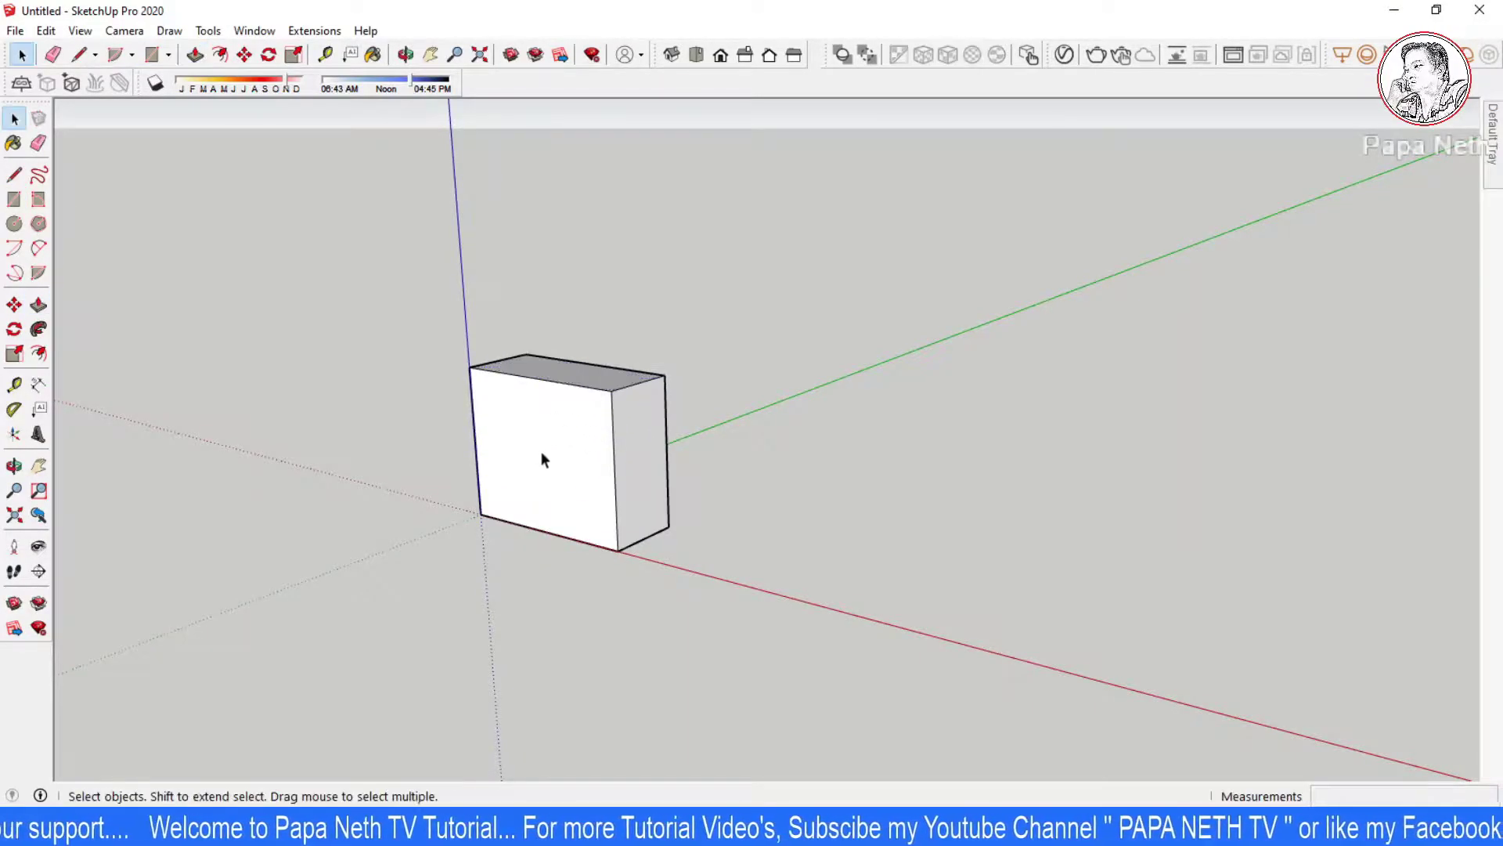
pyautogui.tripleClick(543, 452)
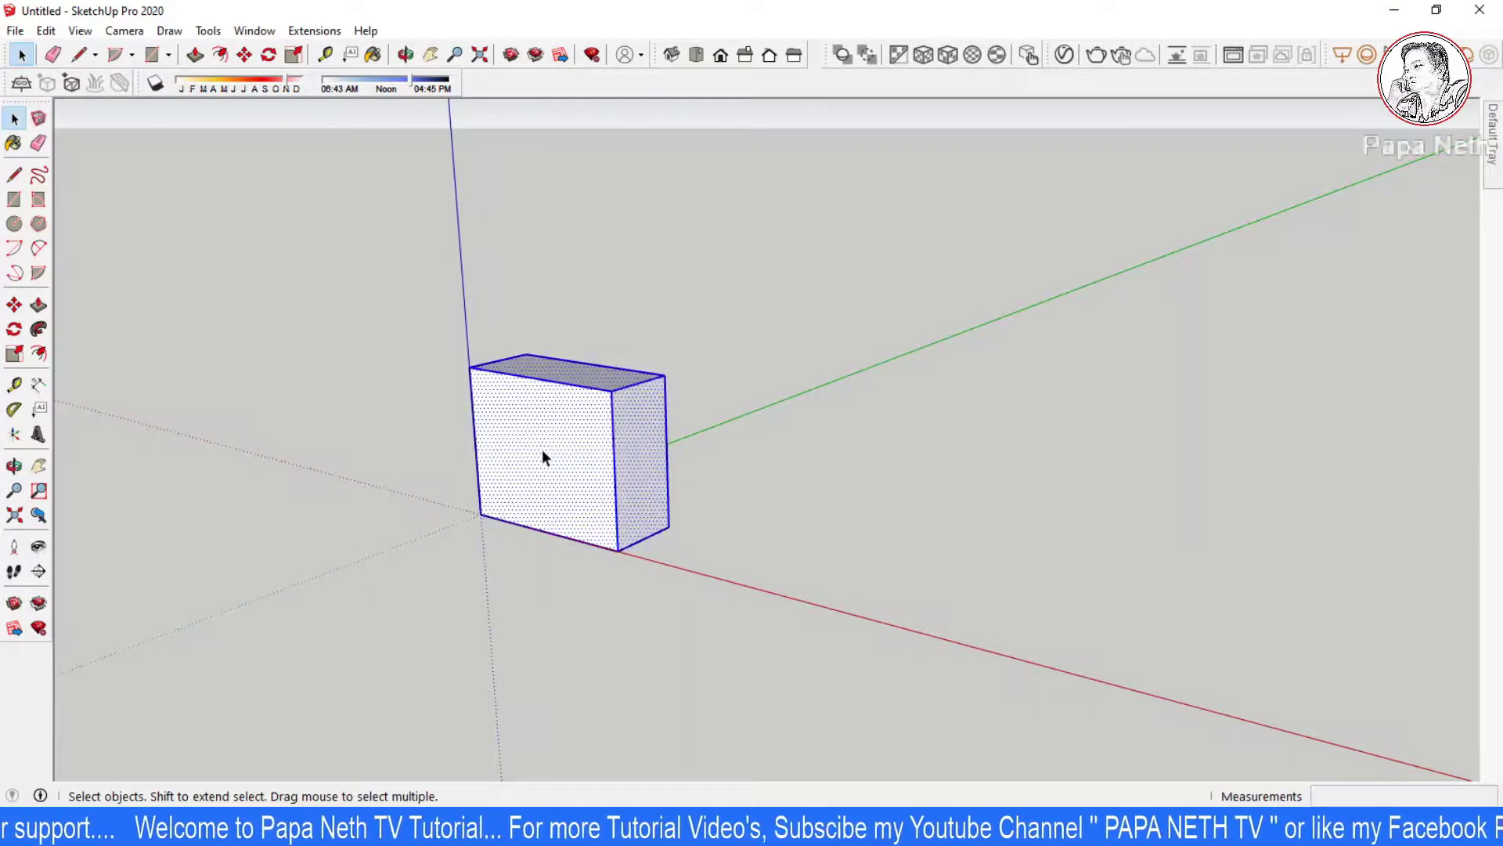
pyautogui.click(797, 476)
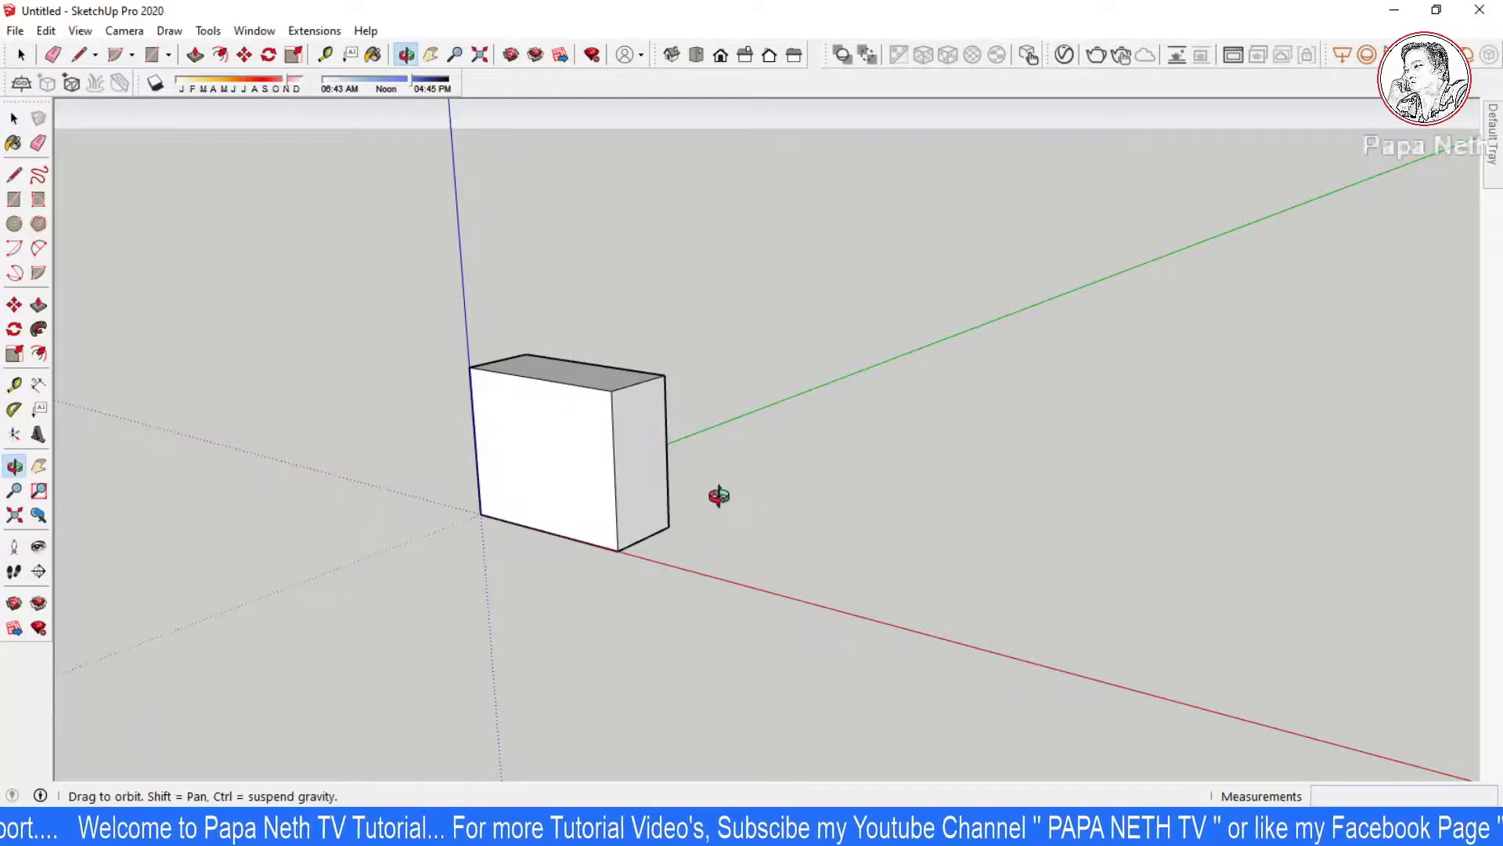
# Step: Draw a circle beside the box and pull it up into a cylinder
pyautogui.click(15, 224)
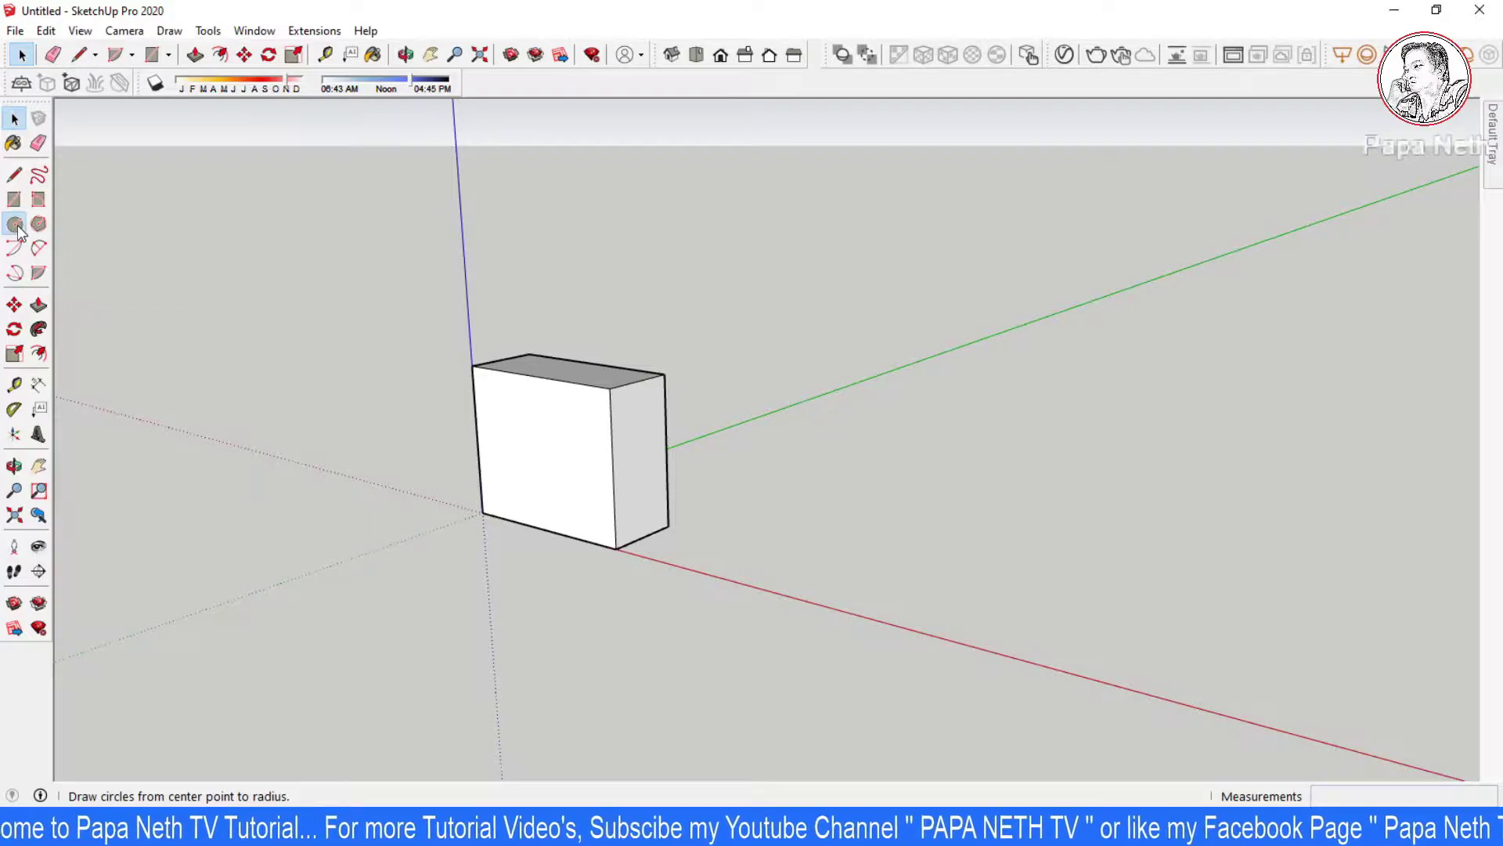
pyautogui.click(774, 530)
pyautogui.click(832, 510)
pyautogui.press('p')
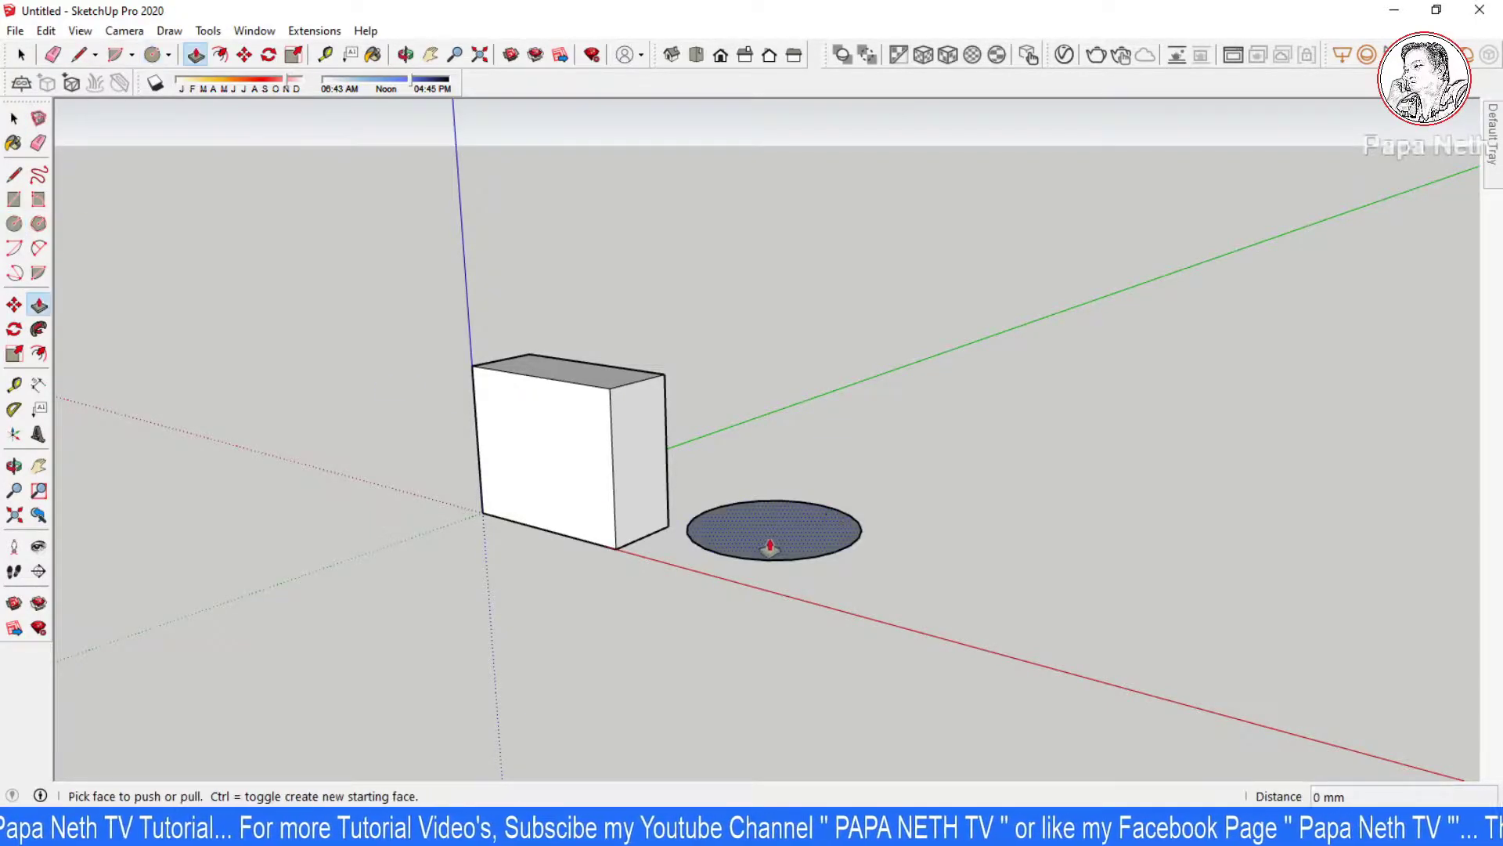
pyautogui.click(772, 542)
pyautogui.click(772, 410)
pyautogui.press('space')
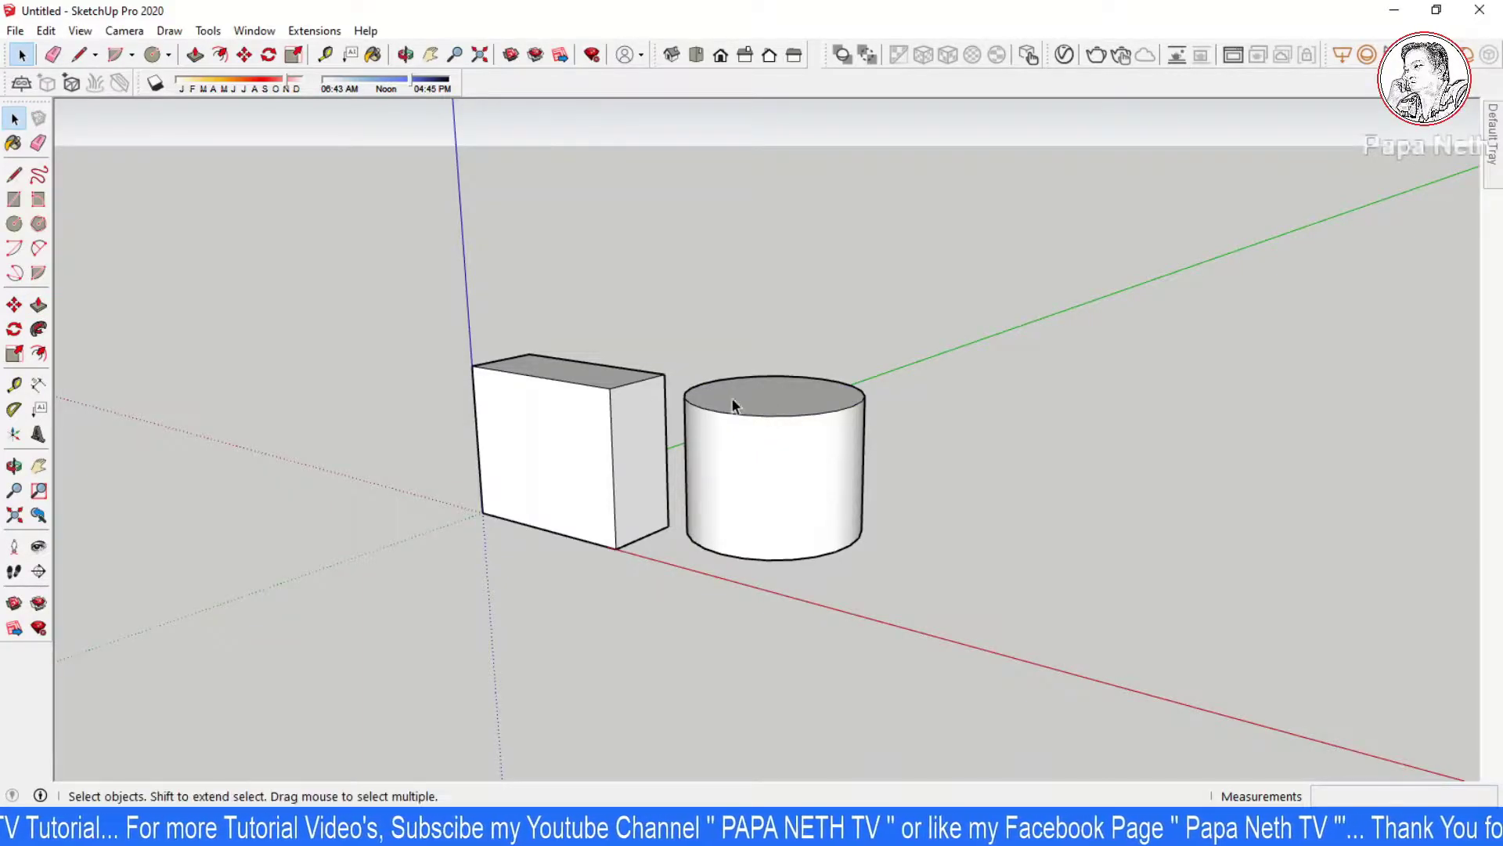
# Step: Draw a six-sided polygon right of the cylinder and pull it up into a hexagonal prism
pyautogui.click(37, 227)
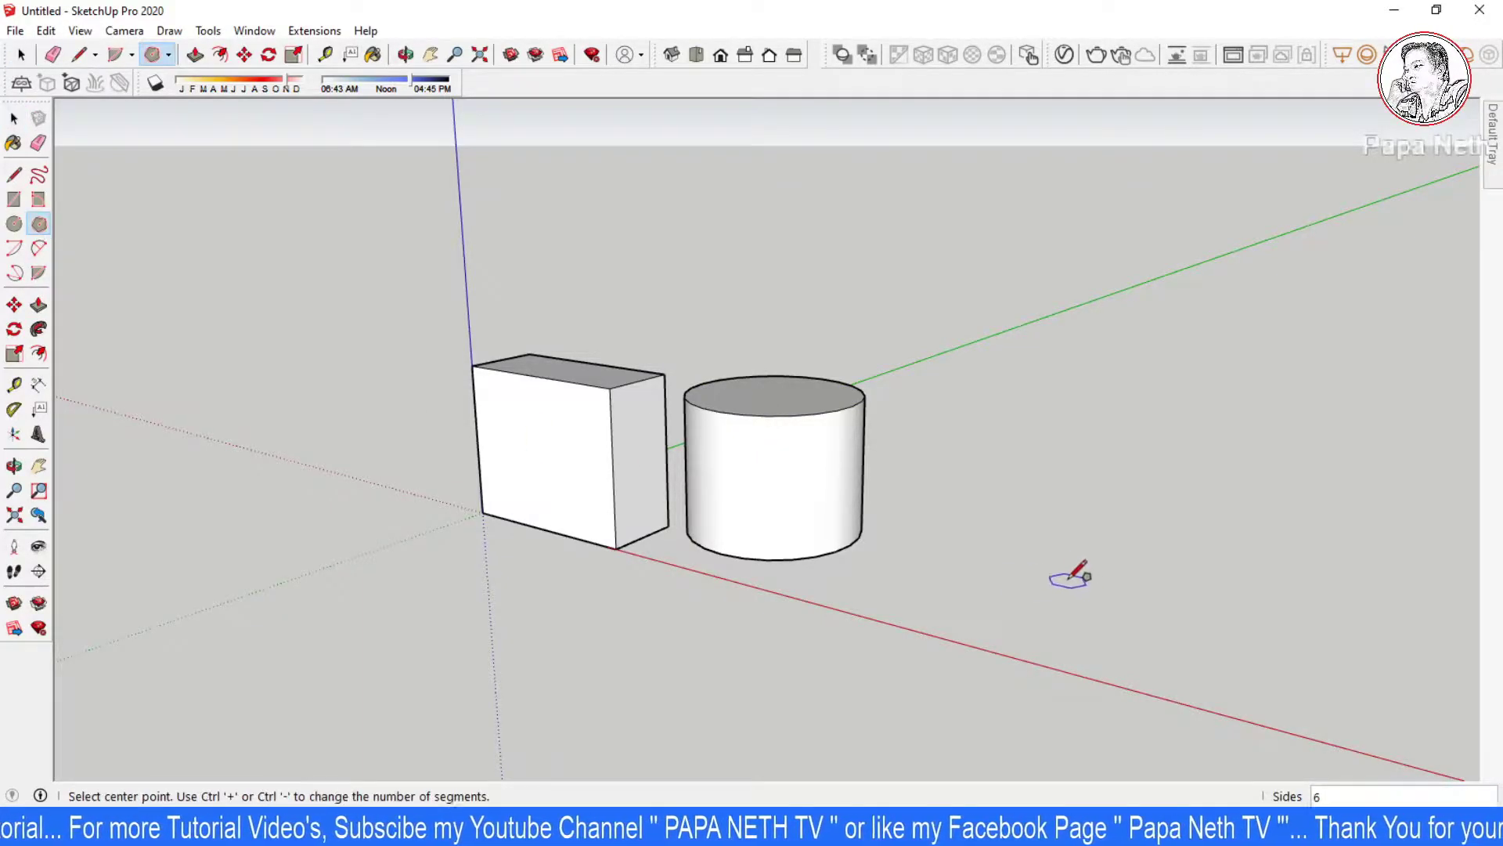
pyautogui.click(973, 554)
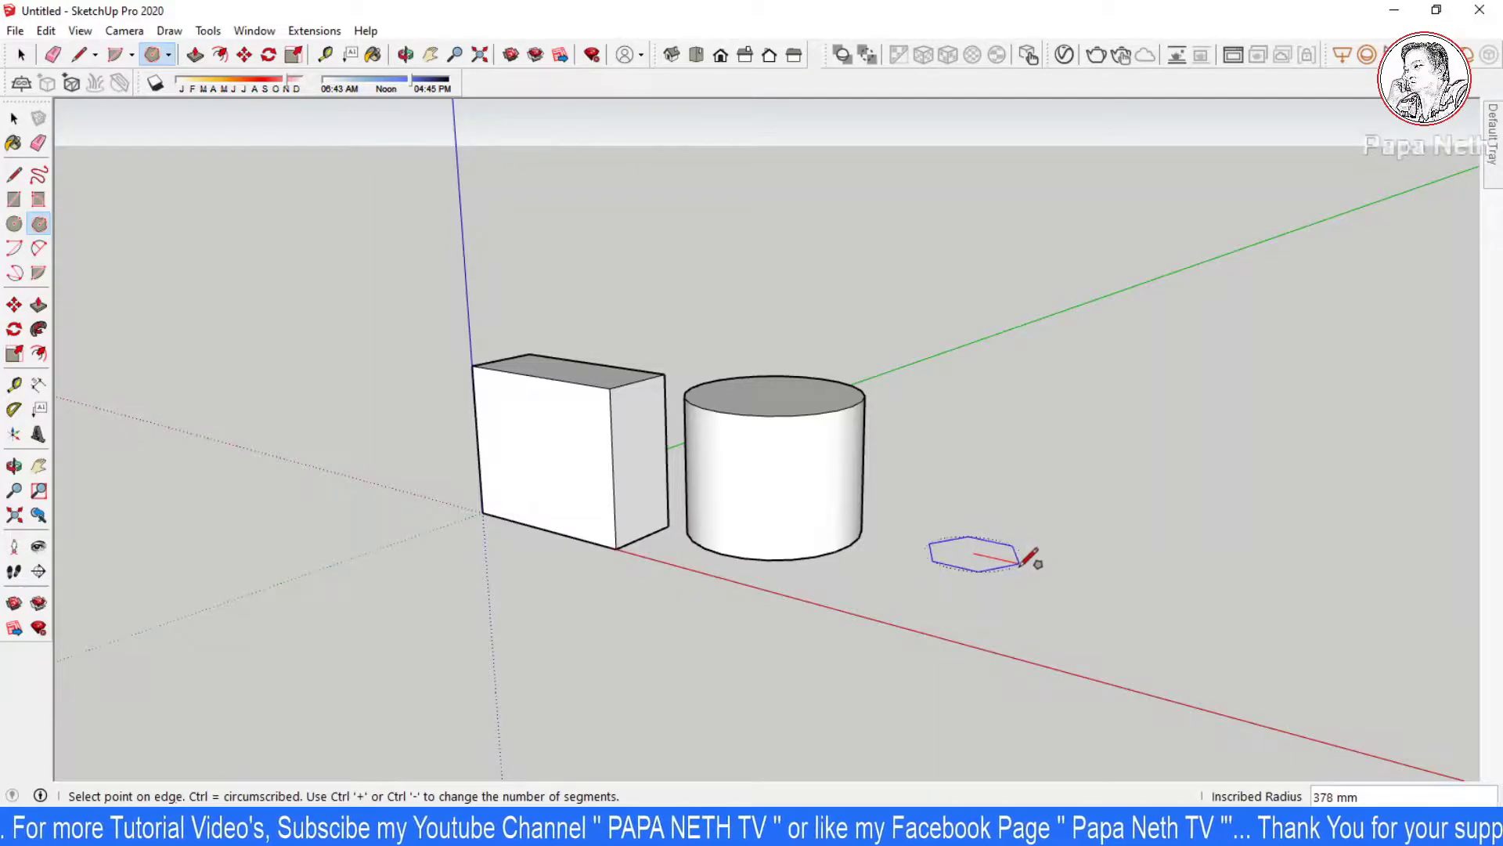
pyautogui.click(1019, 561)
pyautogui.press('p')
pyautogui.moveTo(993, 567); pyautogui.dragTo(995, 469)
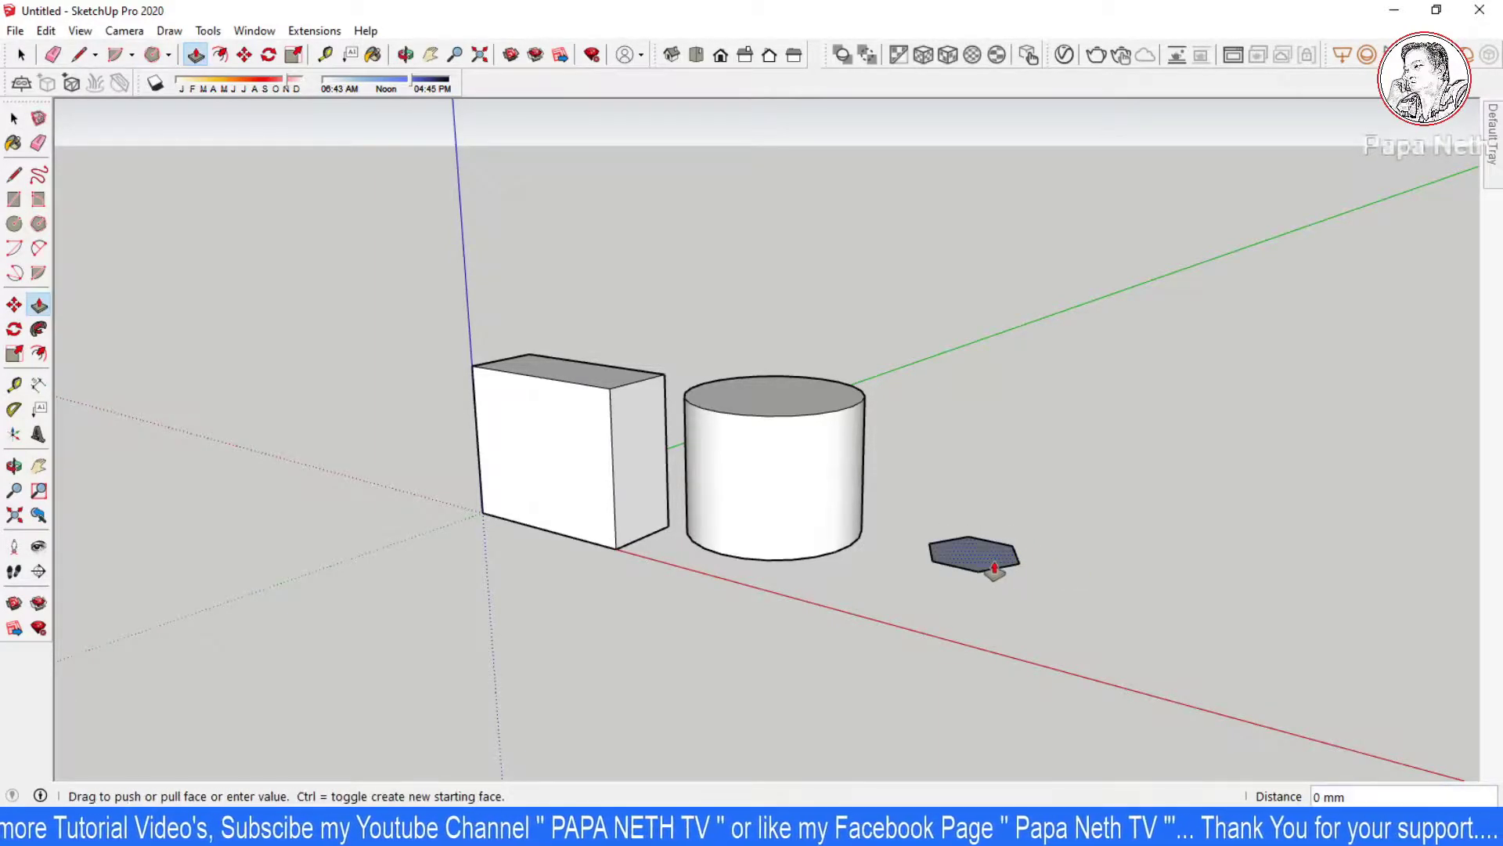
pyautogui.press('space')
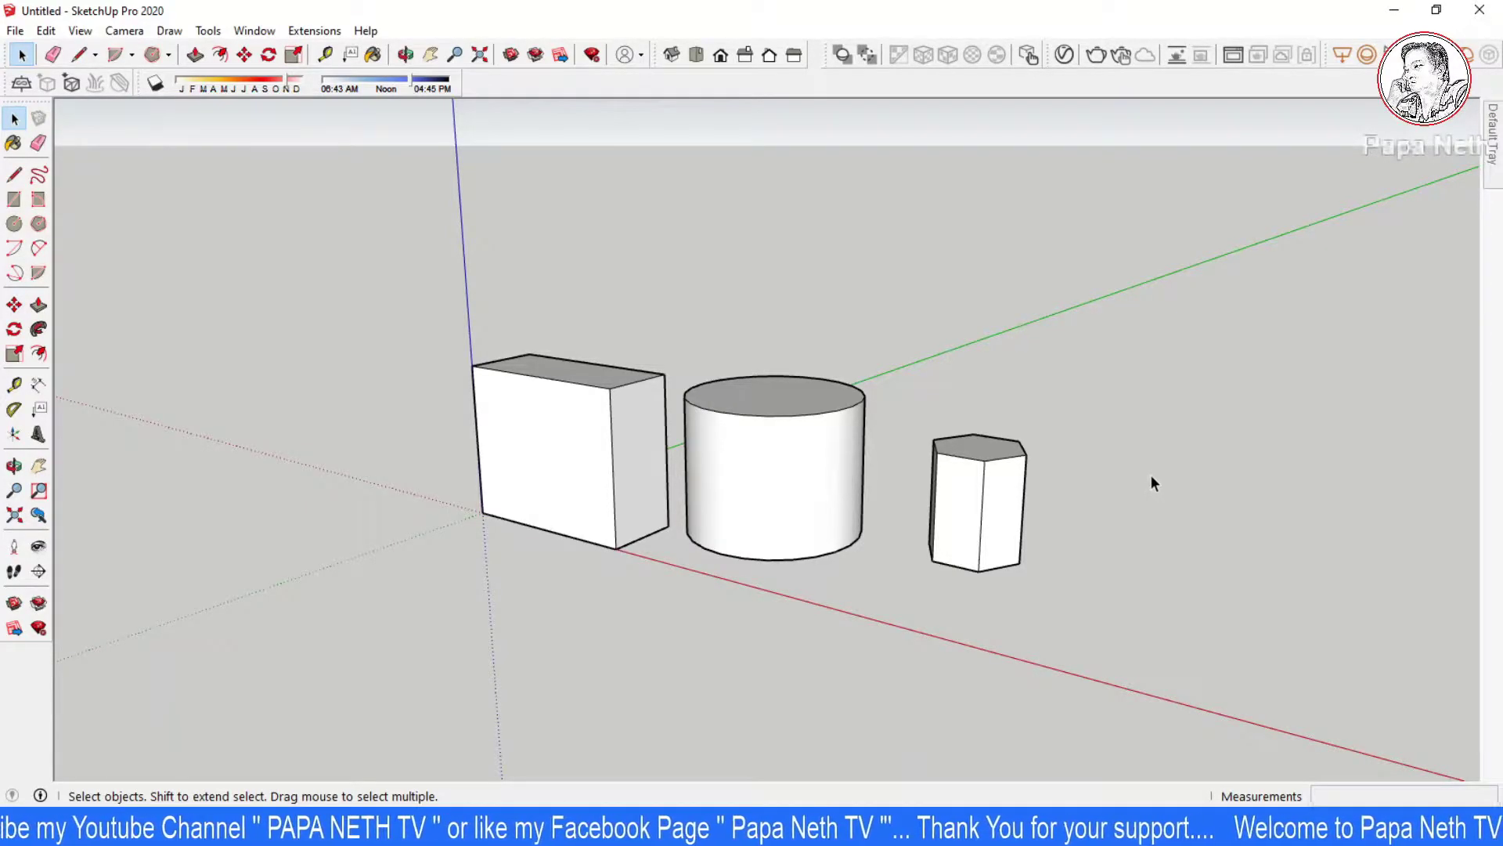
# Step: Adjust the view and practise window-selecting the box, then all three solids
pyautogui.moveTo(595, 477); pyautogui.dragTo(598, 448, button='middle')
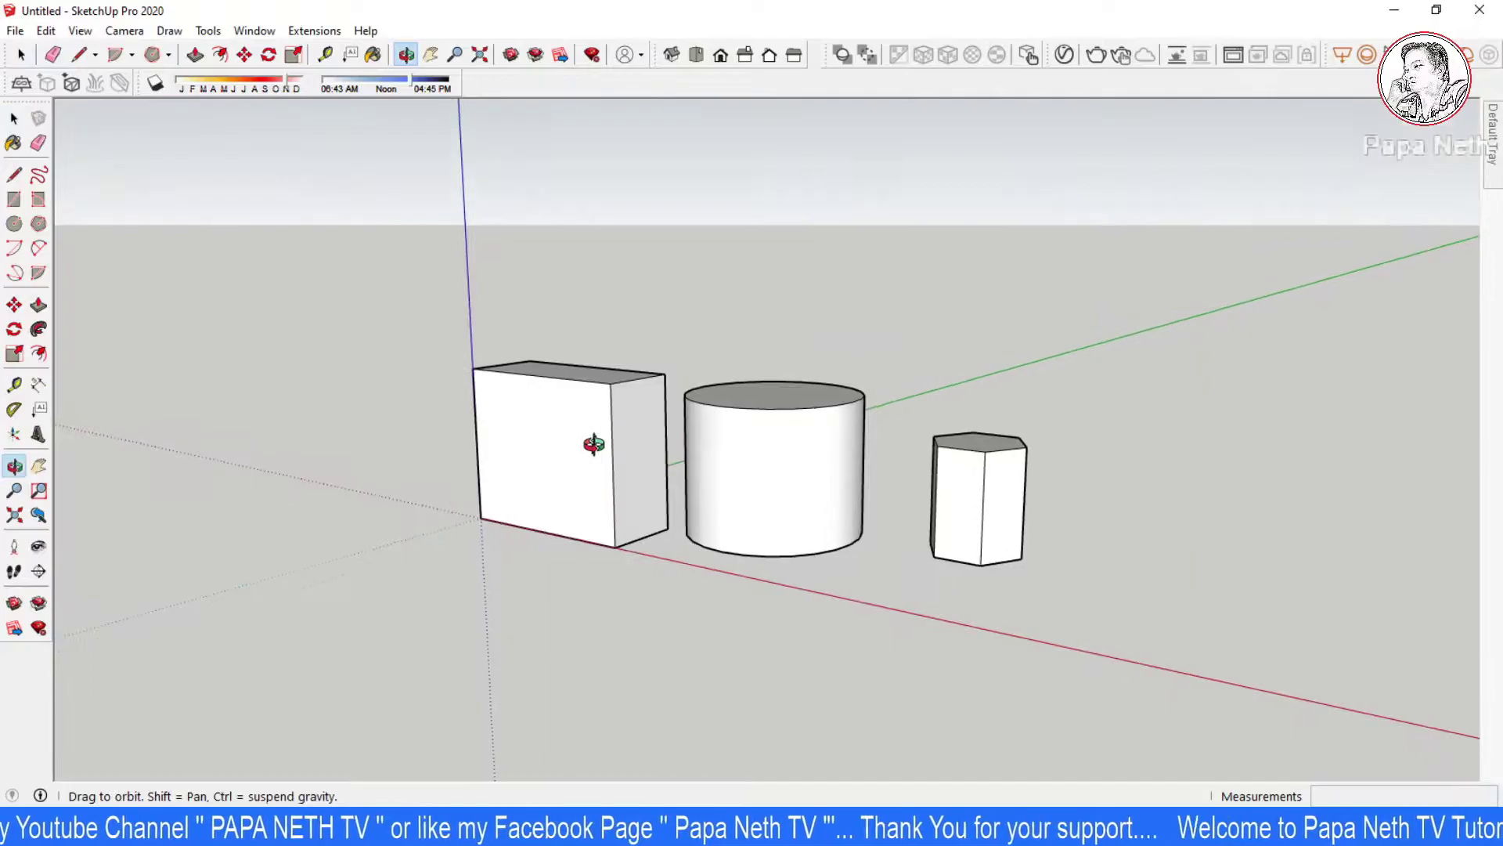
pyautogui.scroll(1, 598, 448)
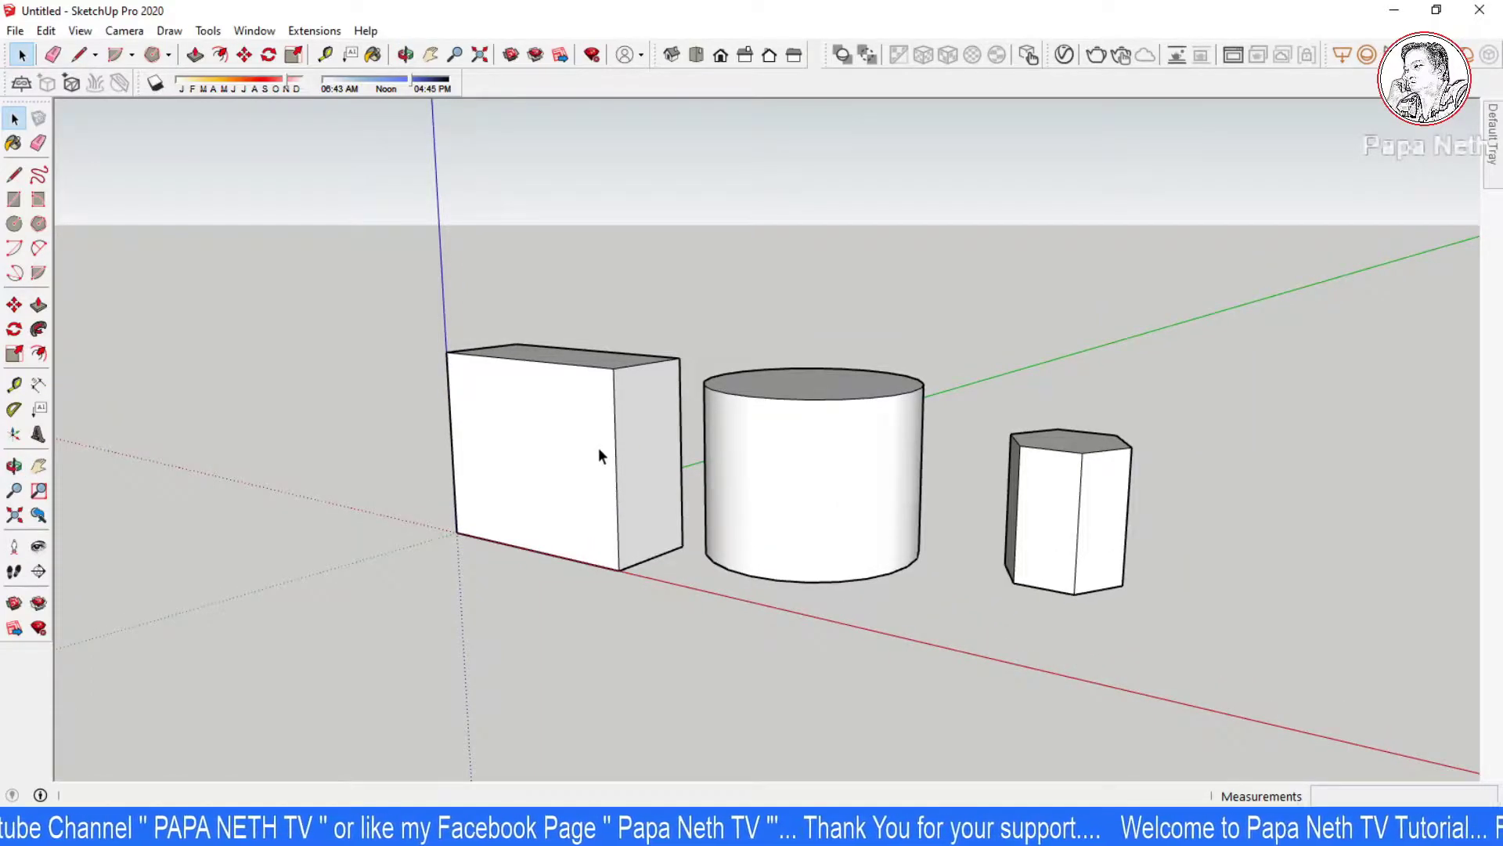
pyautogui.scroll(-2, 598, 448)
pyautogui.moveTo(623, 453); pyautogui.dragTo(609, 461, button='middle')
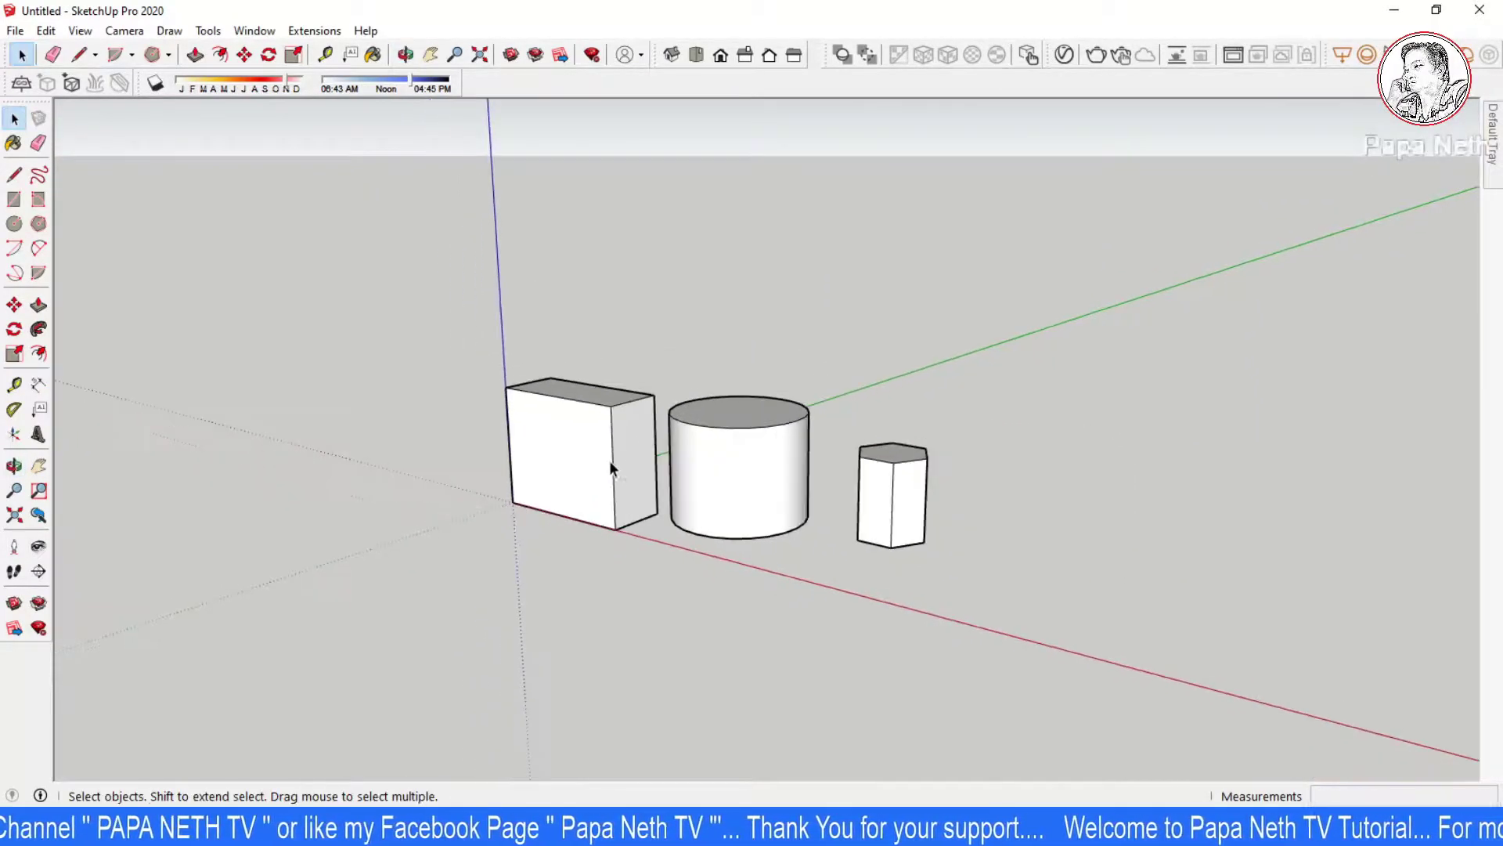
pyautogui.moveTo(448, 321); pyautogui.dragTo(664, 586)
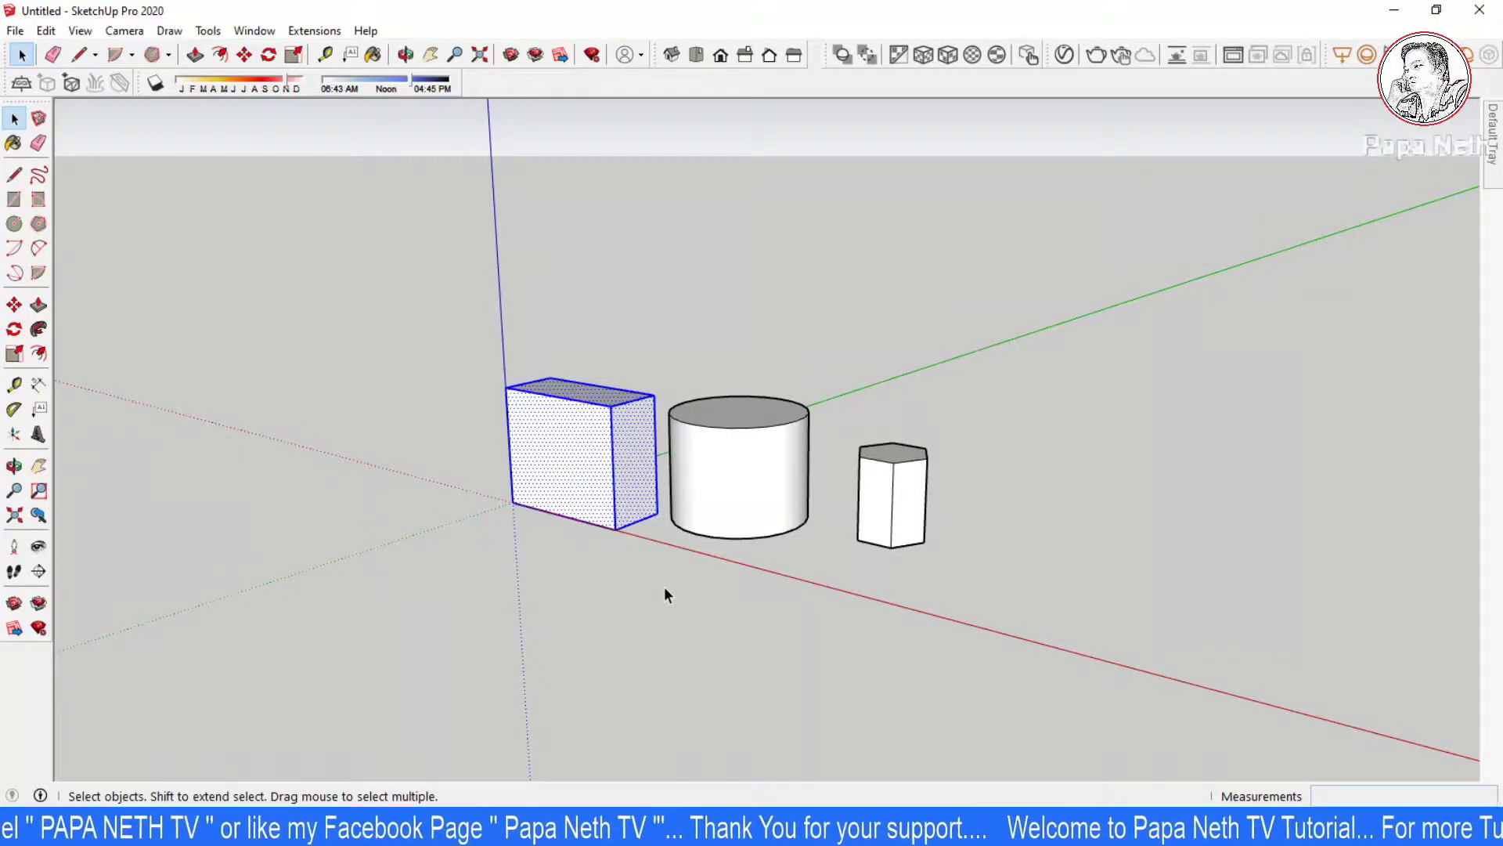
pyautogui.moveTo(459, 323); pyautogui.dragTo(1012, 603)
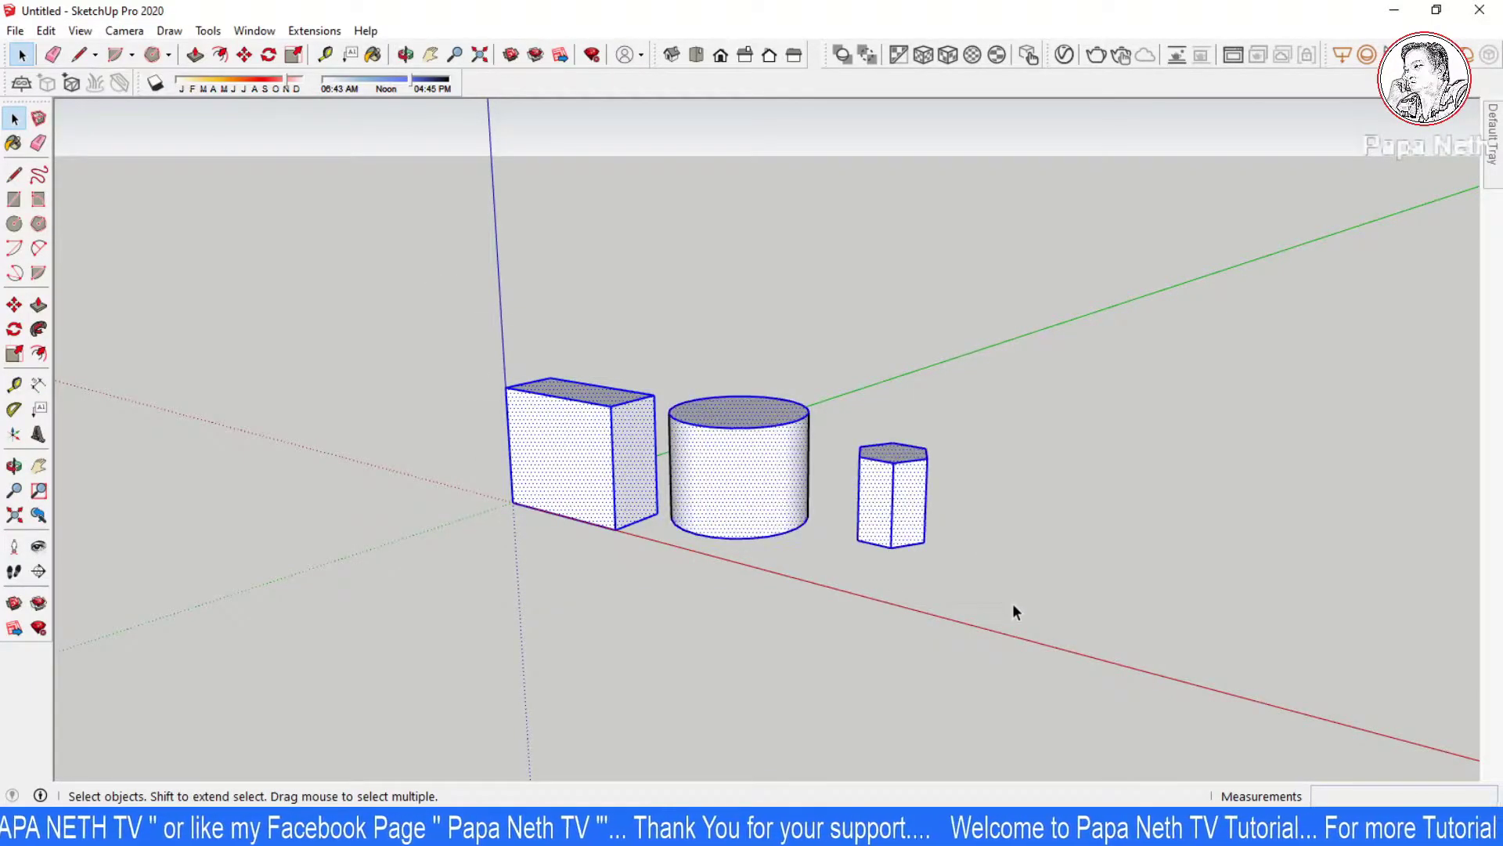
pyautogui.press('o')
pyautogui.press('space')
pyautogui.click(782, 631)
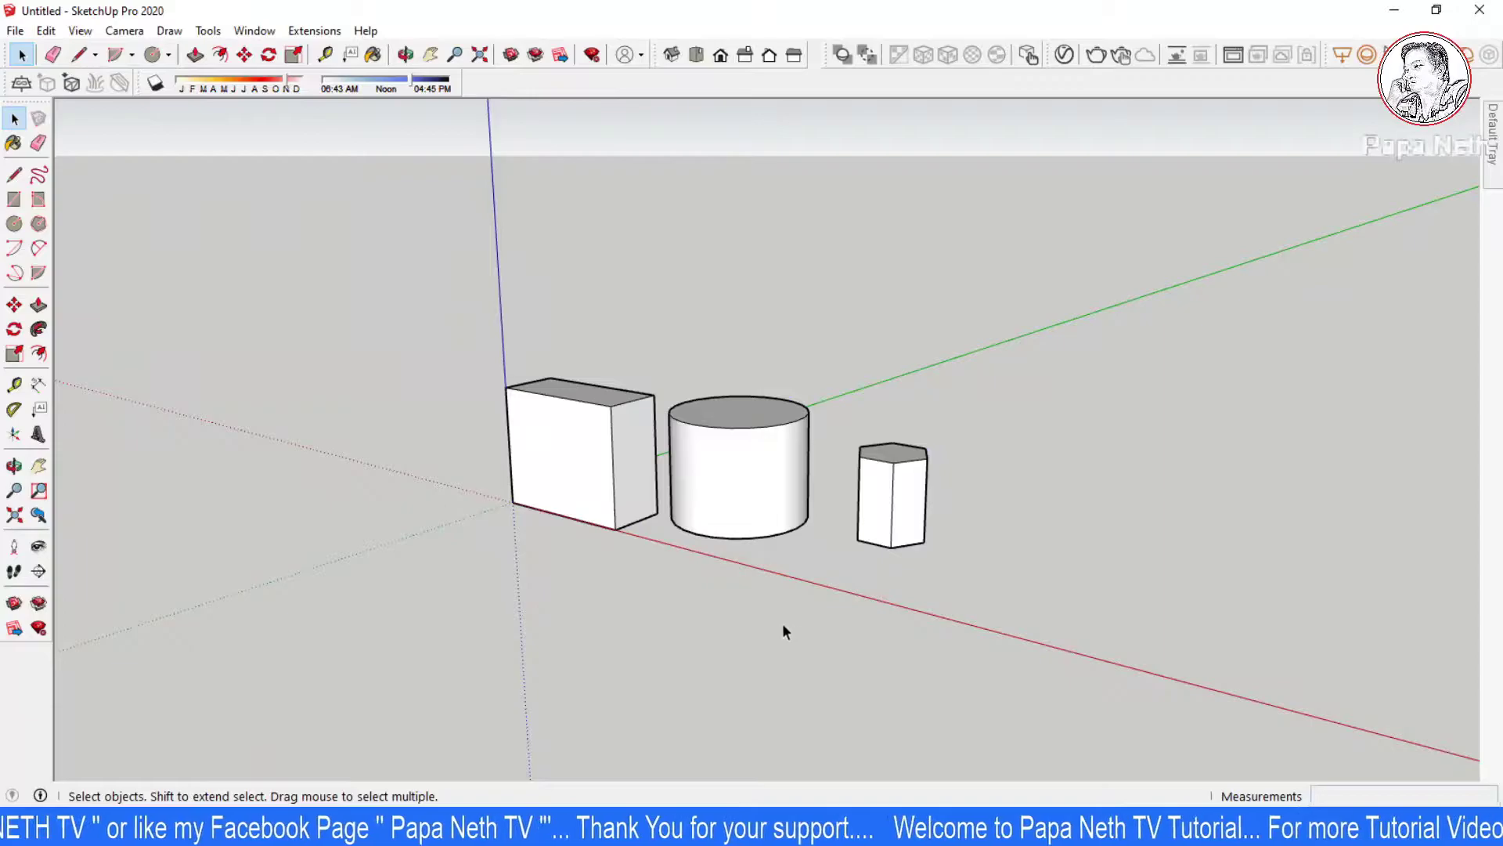
# Step: Copy the box, cylinder and hexagonal prism with Move plus Ctrl, placing the copies behind the originals
pyautogui.moveTo(429, 567); pyautogui.dragTo(426, 589)
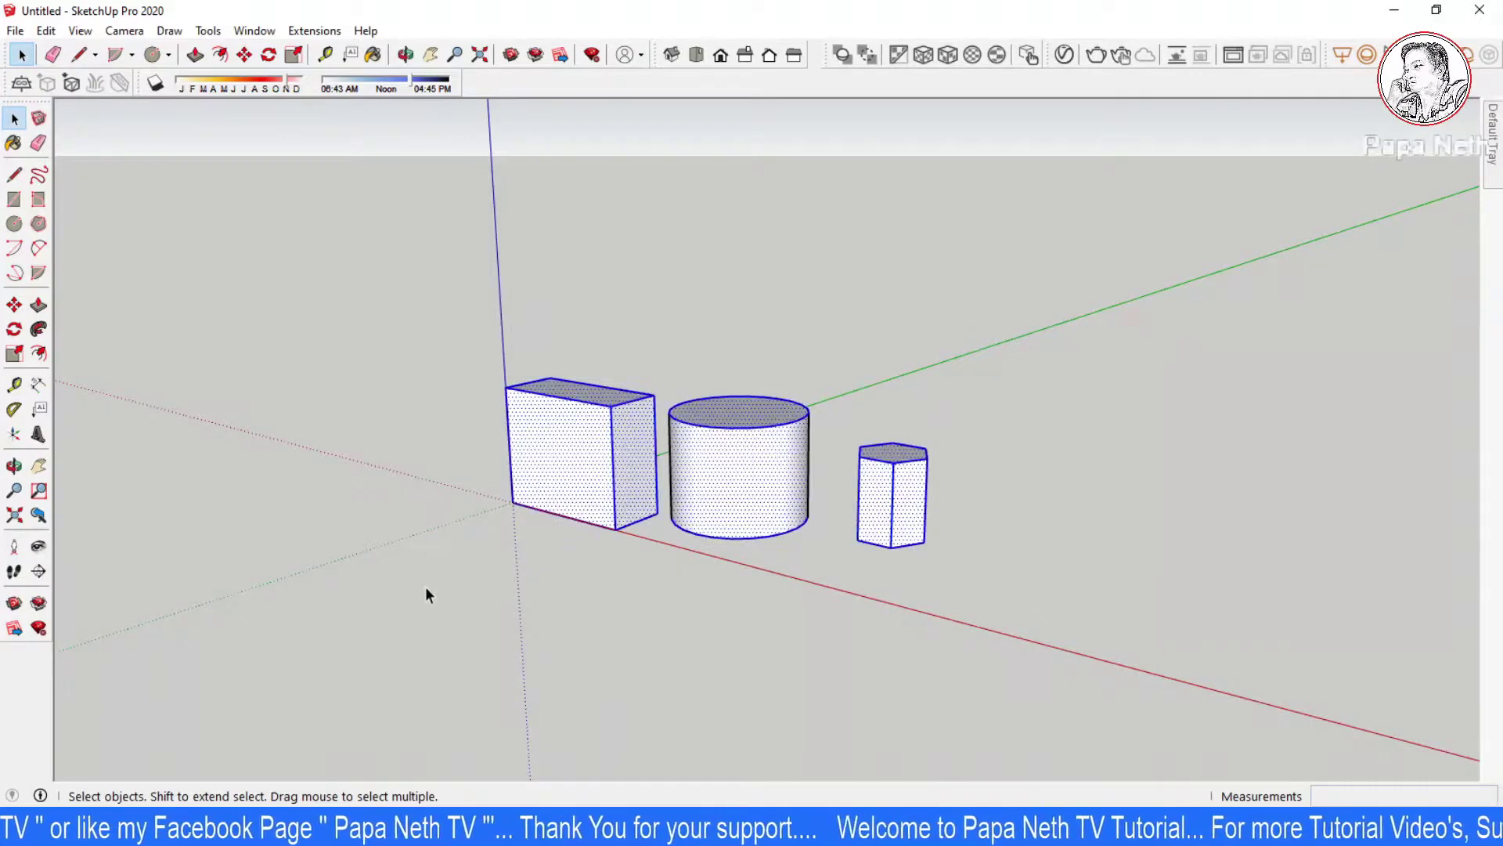
pyautogui.press('m')
pyautogui.press('ctrl')
pyautogui.click(572, 596)
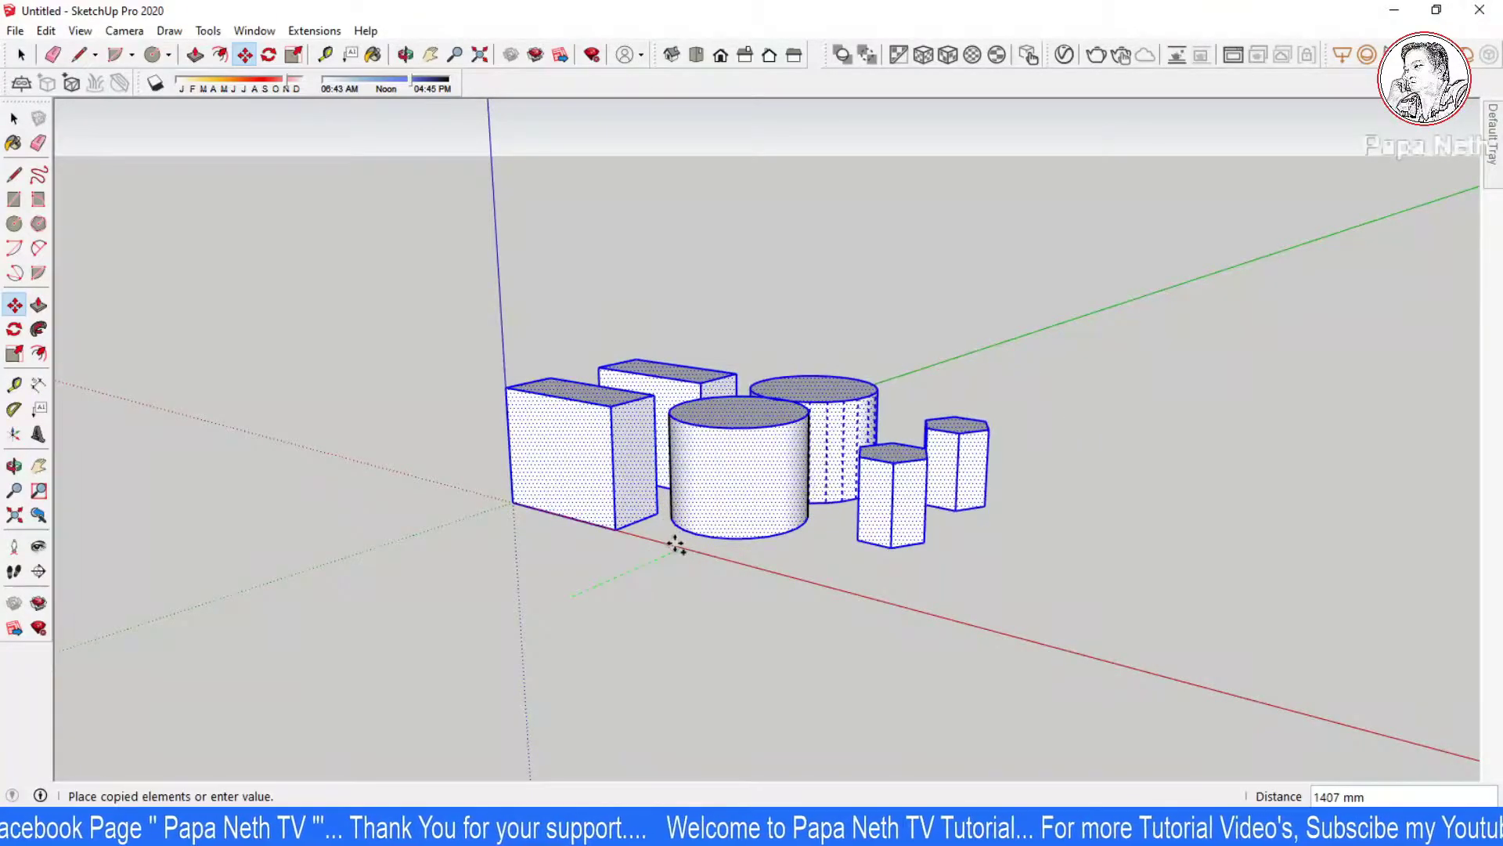
pyautogui.click(850, 505)
pyautogui.press('space')
pyautogui.click(995, 539)
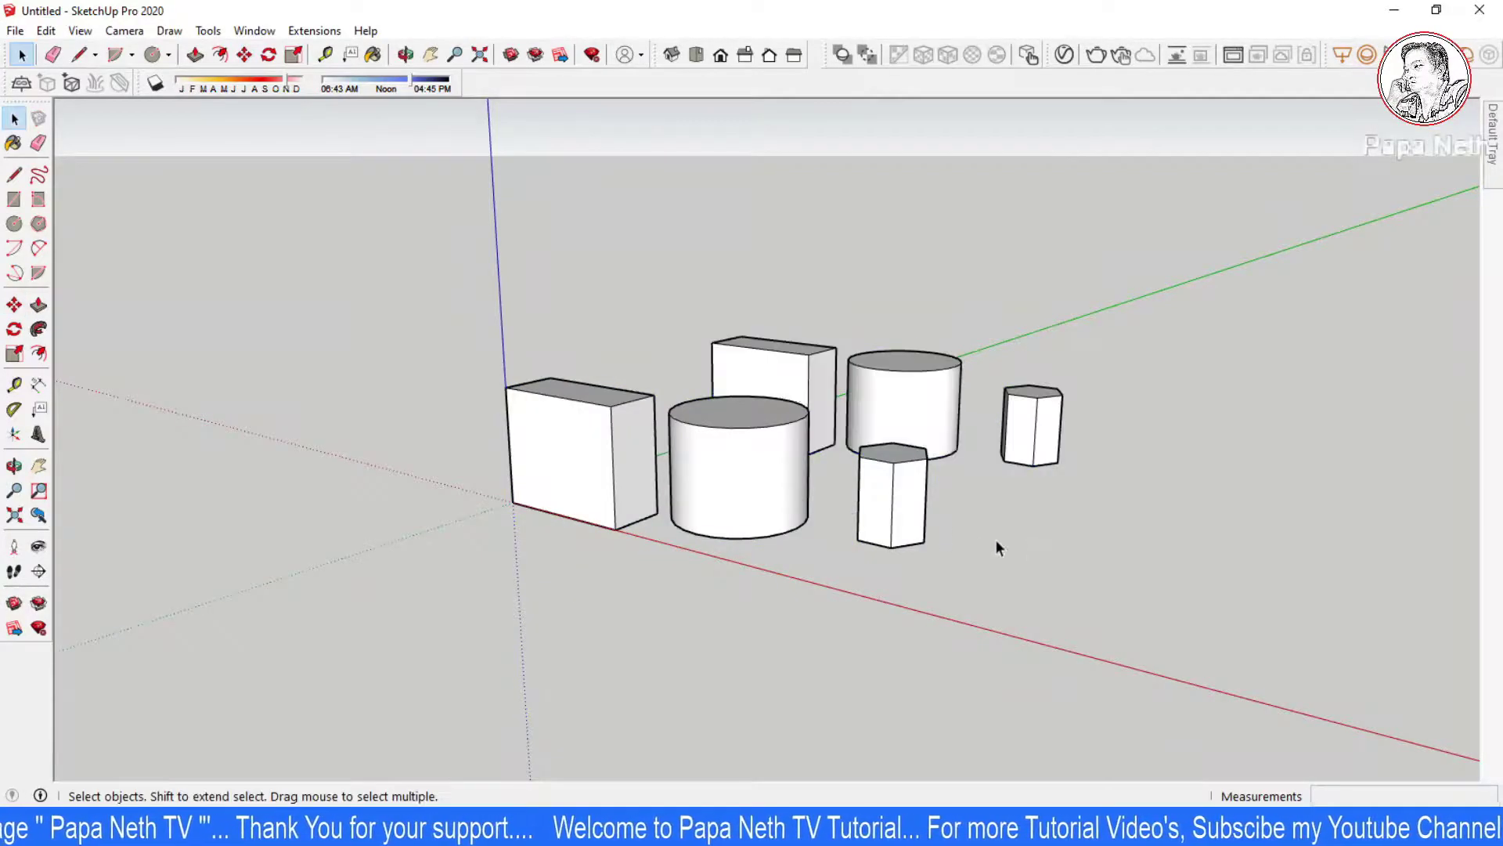
pyautogui.moveTo(994, 539); pyautogui.dragTo(819, 396, button='middle')
# Step: Make separate groups of the back box, back cylinder and small hexagonal prism, then deselect
pyautogui.tripleClick(786, 373)
pyautogui.rightClick(786, 373)
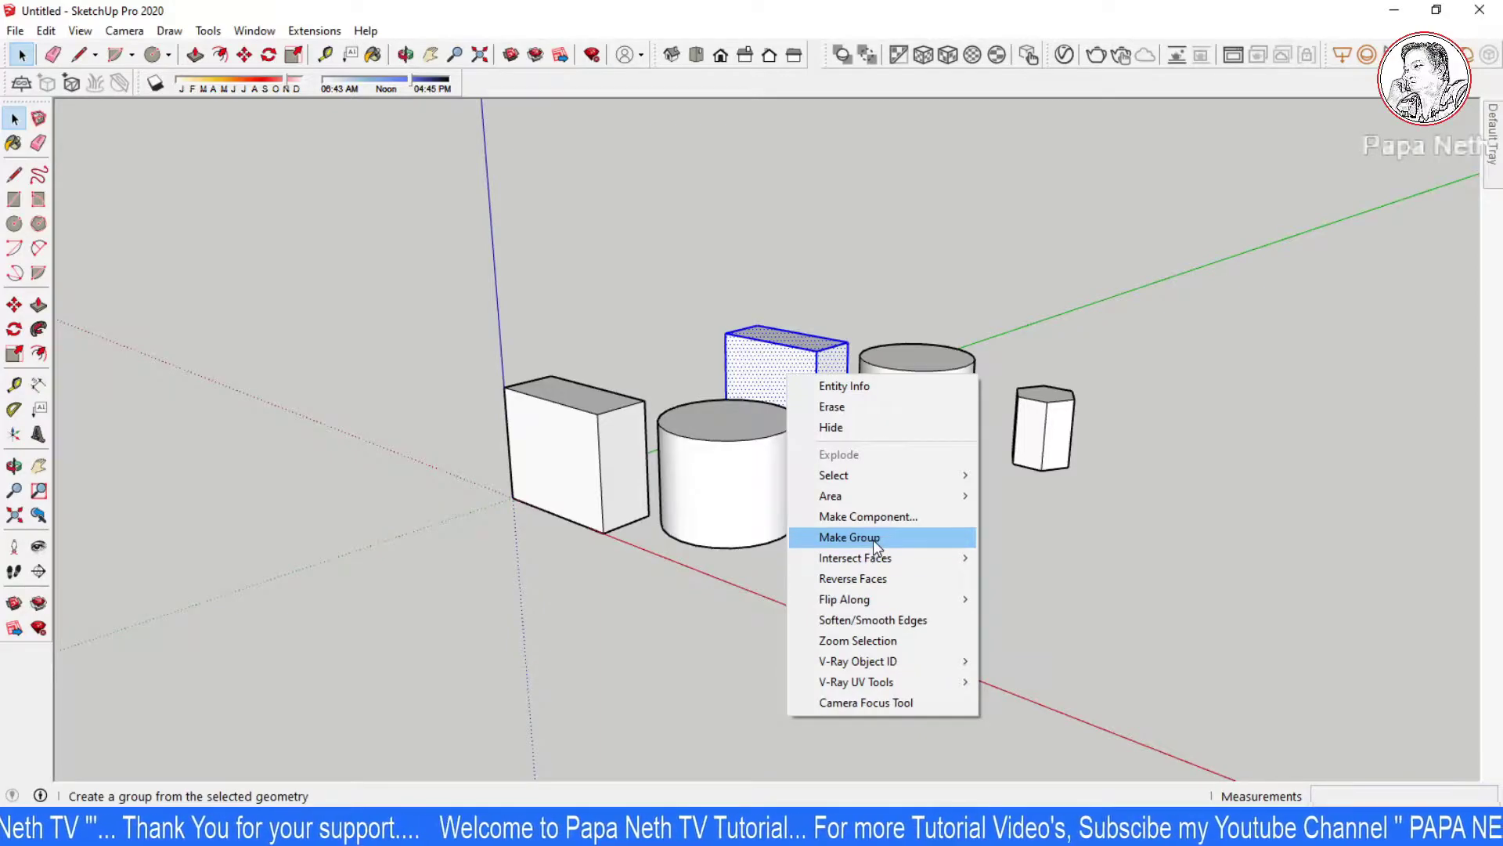
pyautogui.click(878, 538)
pyautogui.tripleClick(894, 389)
pyautogui.rightClick(894, 389)
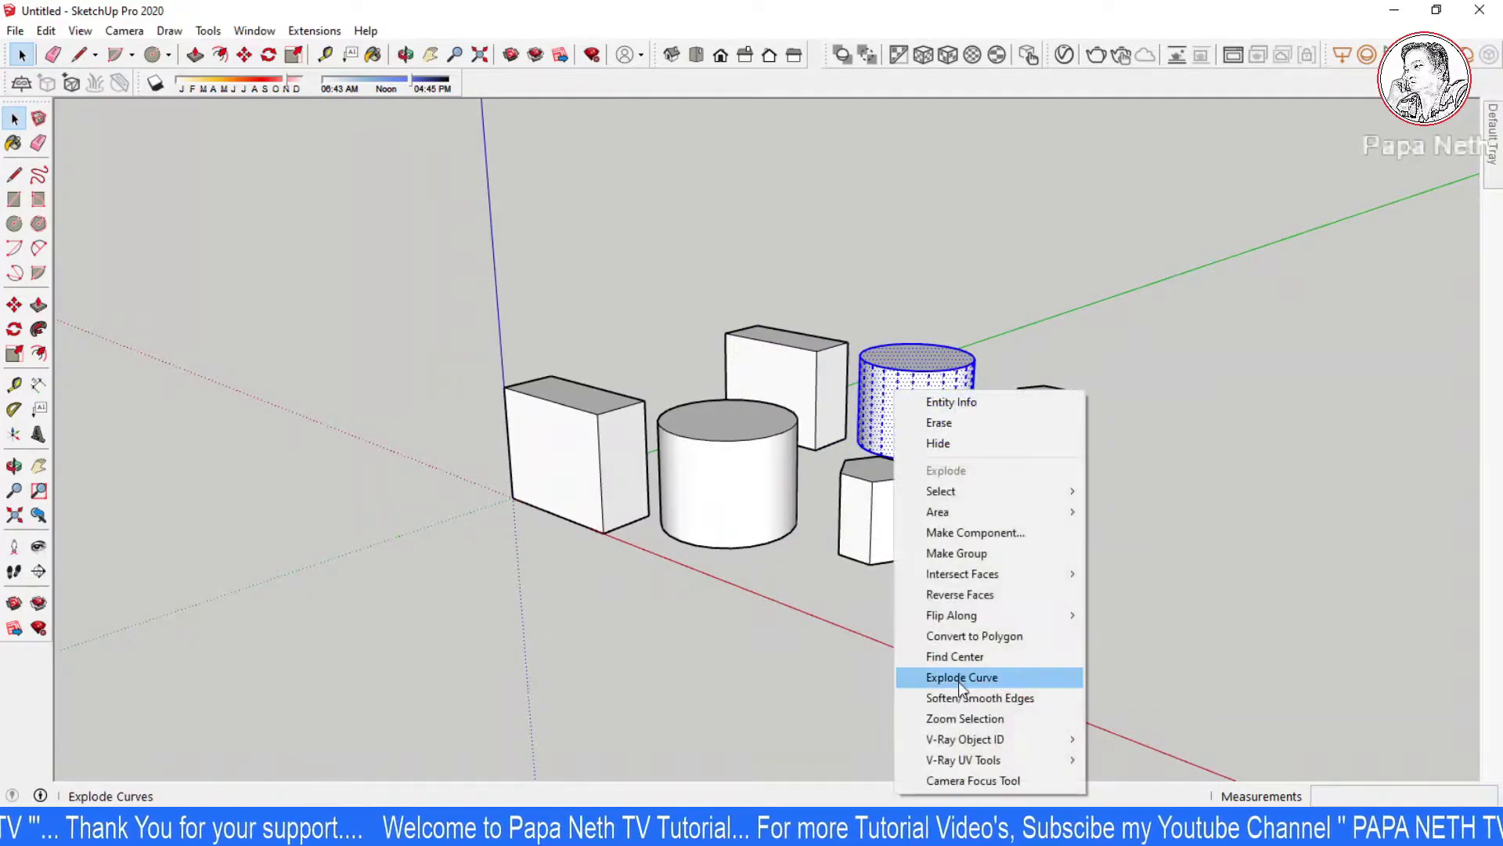
pyautogui.click(956, 552)
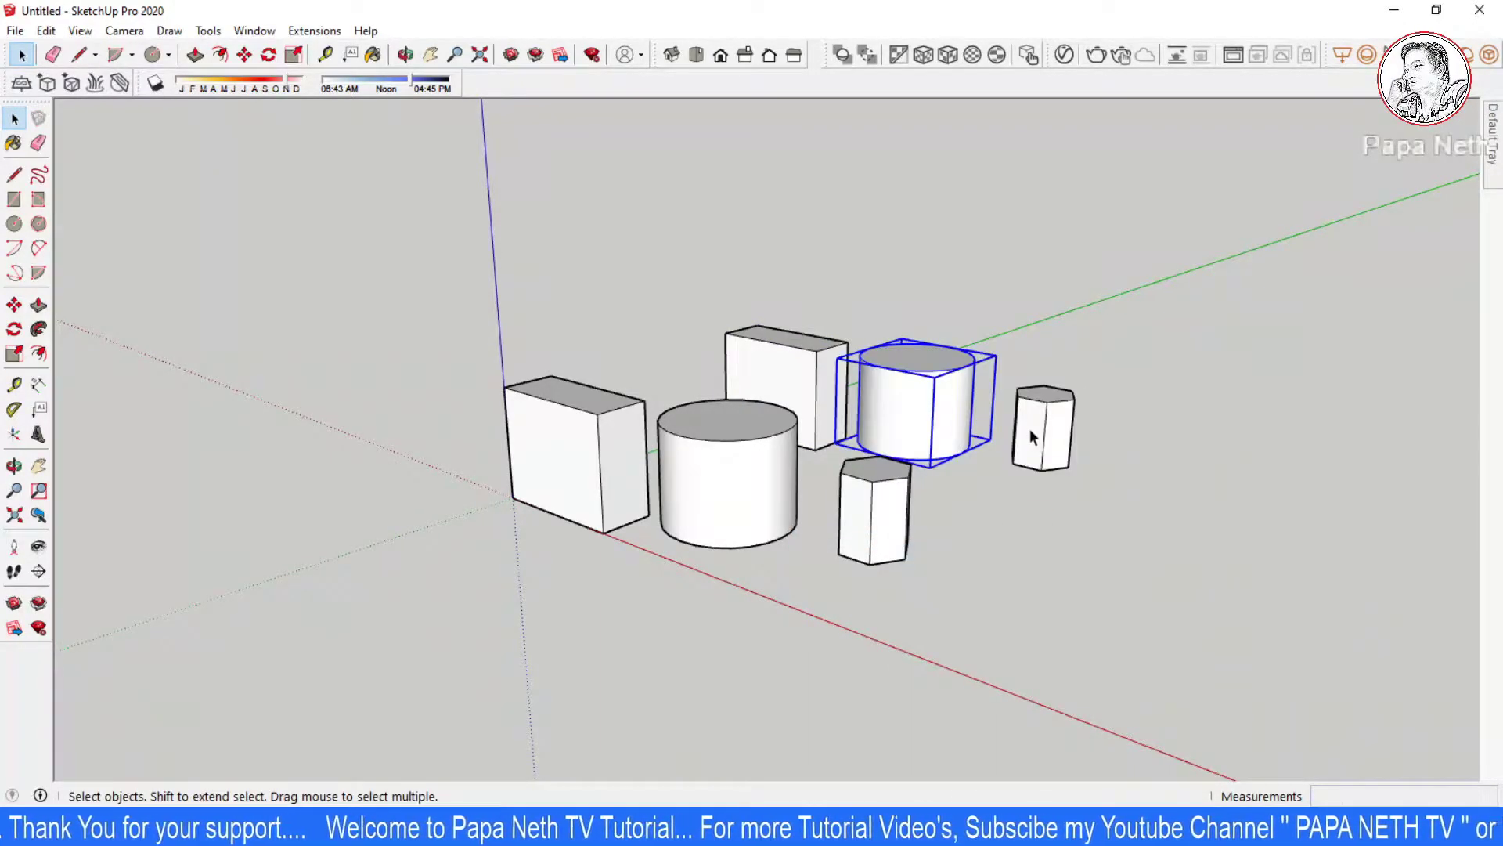
pyautogui.tripleClick(1031, 436)
pyautogui.rightClick(1031, 432)
pyautogui.click(1115, 208)
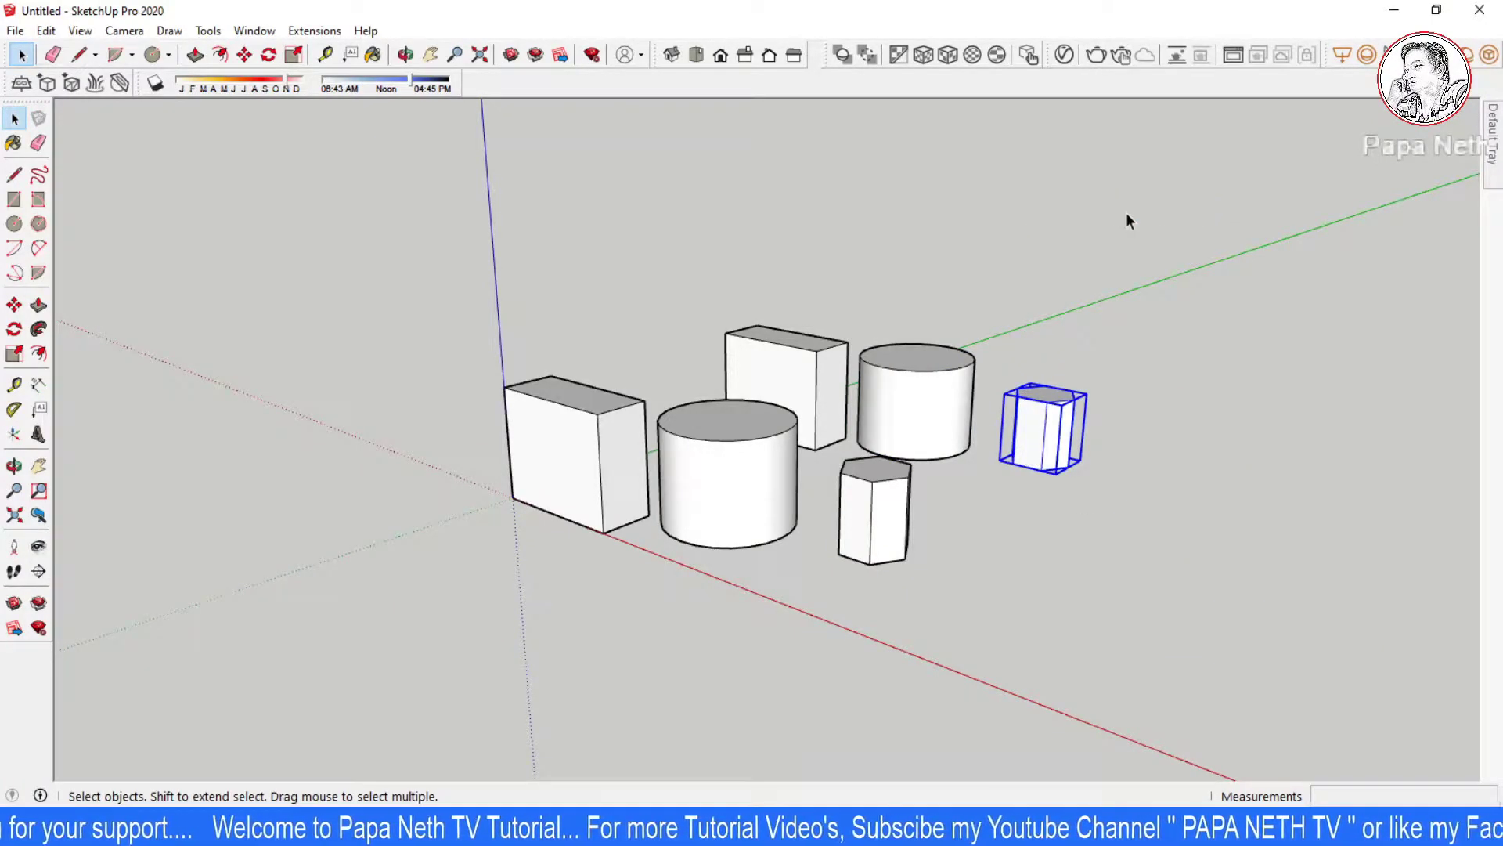
pyautogui.click(1172, 490)
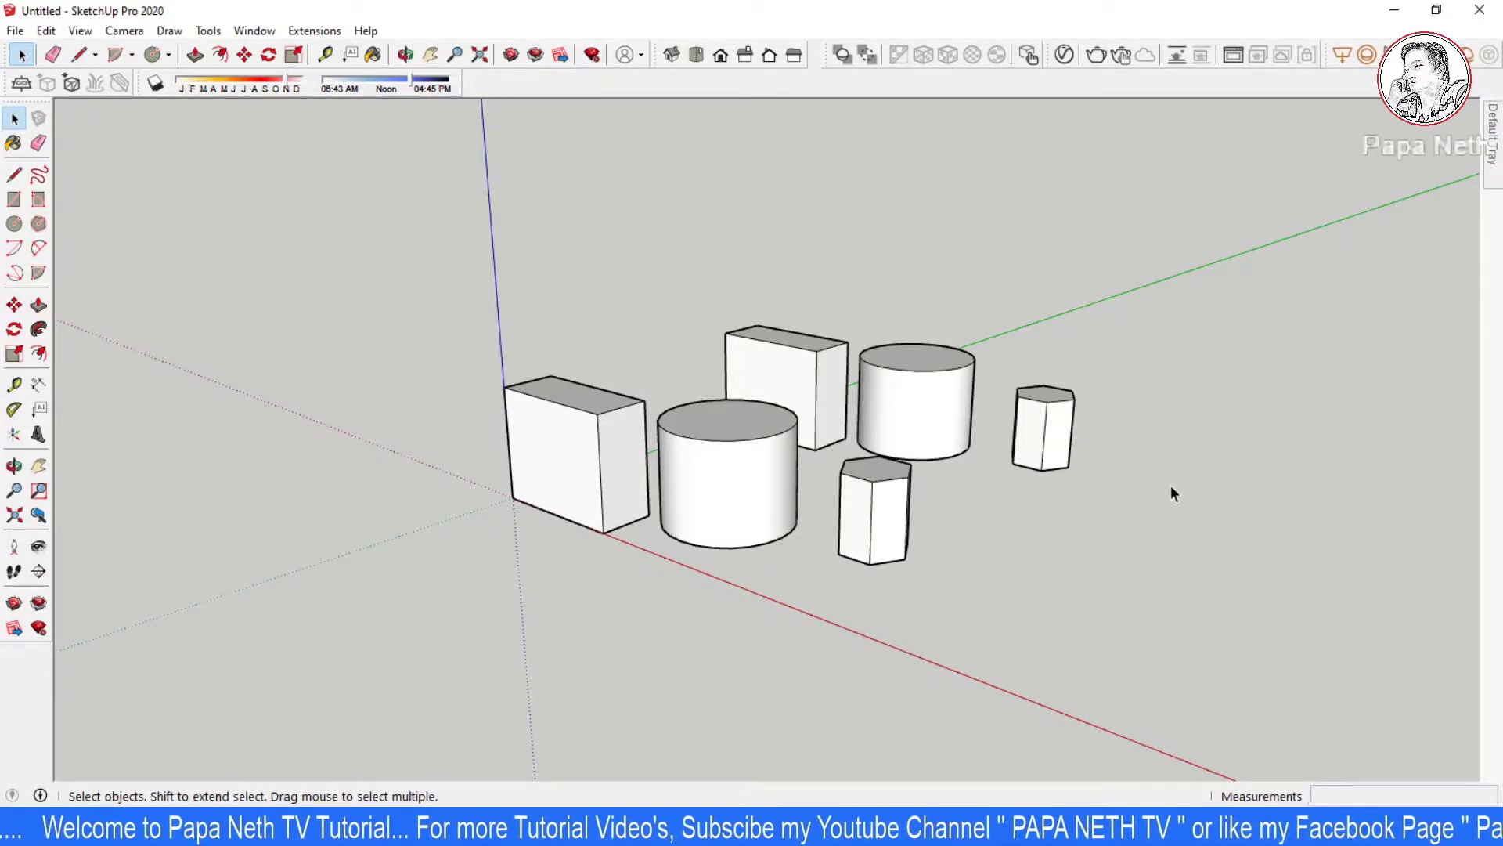
pyautogui.moveTo(574, 490); pyautogui.dragTo(660, 473, button='middle')
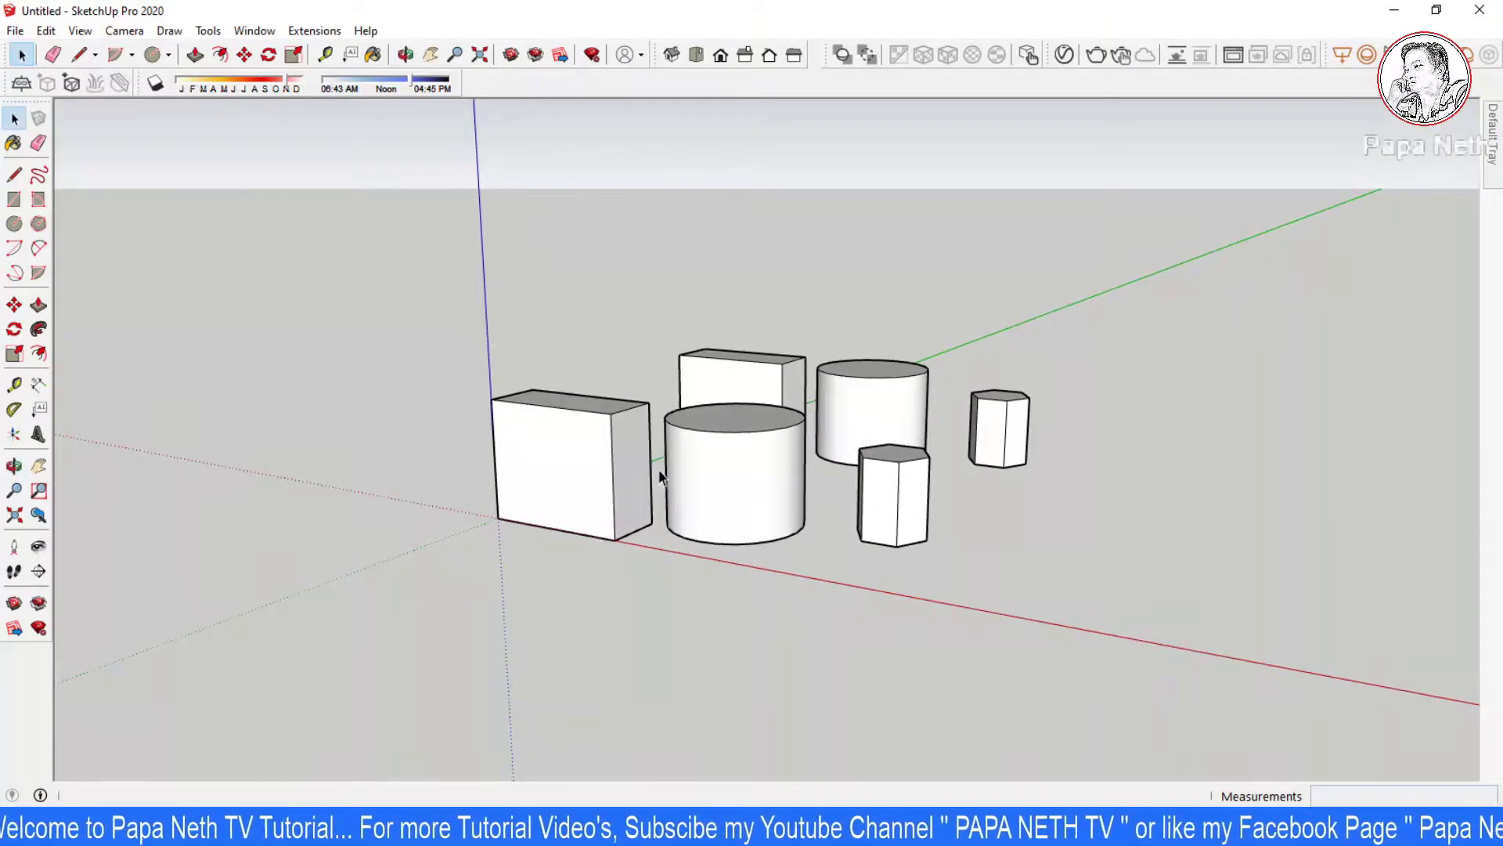
pyautogui.scroll(2, 570, 470)
pyautogui.scroll(2, 550, 478)
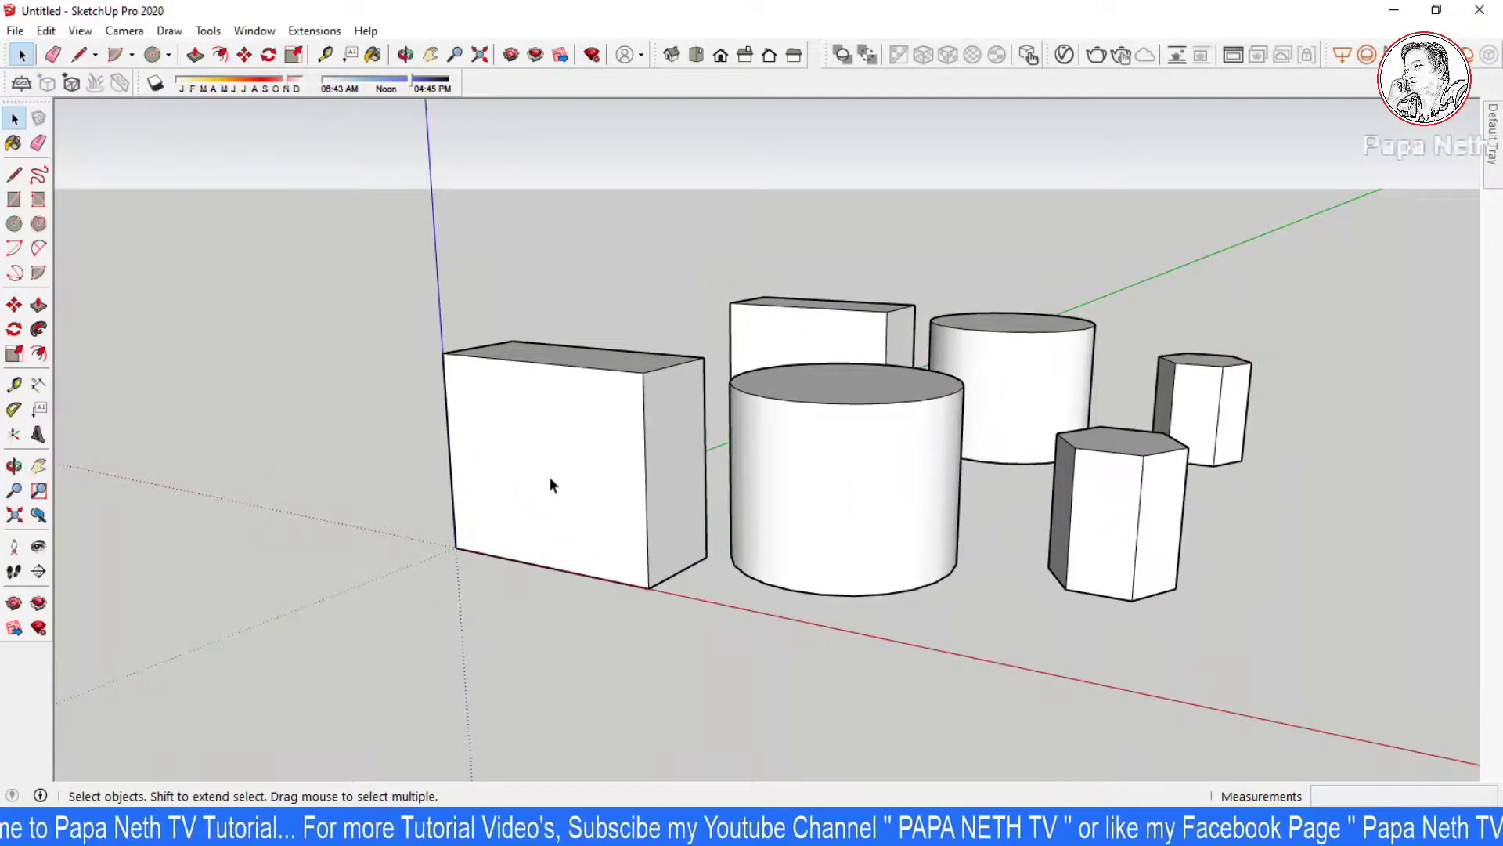
pyautogui.click(549, 480)
pyautogui.keyDown('shift'); pyautogui.click(675, 479); pyautogui.keyUp('shift')
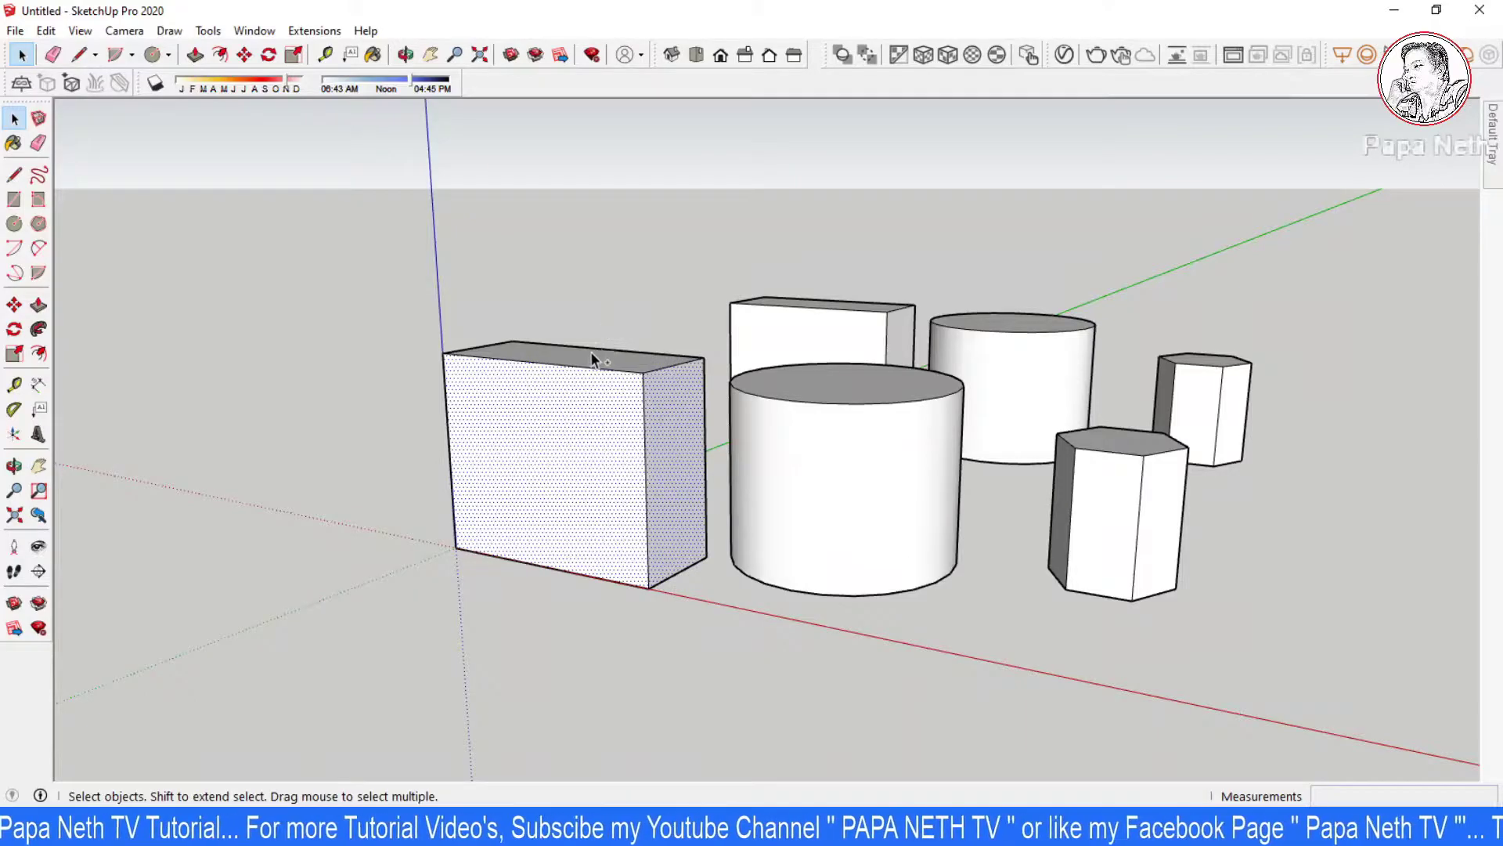
pyautogui.keyDown('shift'); pyautogui.click(591, 352); pyautogui.keyUp('shift')
pyautogui.moveTo(505, 403)
pyautogui.mouseDown(button='middle')
pyautogui.moveTo(879, 416)
pyautogui.moveTo(527, 497)
pyautogui.moveTo(389, 510)
pyautogui.moveTo(496, 651)
pyautogui.moveTo(461, 546)
pyautogui.moveTo(617, 443)
pyautogui.mouseUp(button='middle')
pyautogui.keyDown('ctrl'); pyautogui.click(633, 499); pyautogui.keyUp('ctrl')
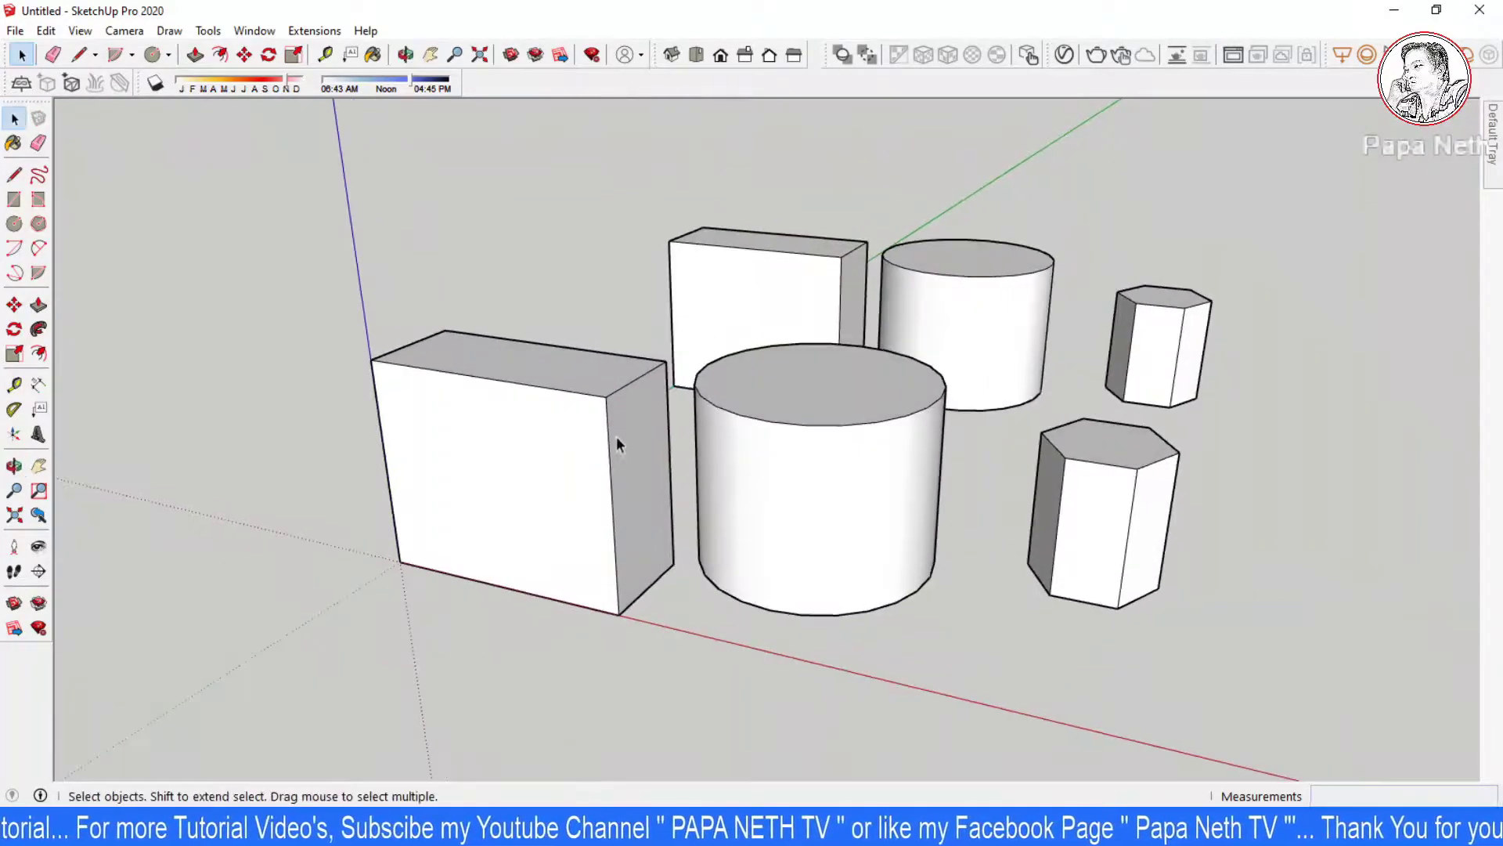
pyautogui.click(607, 444)
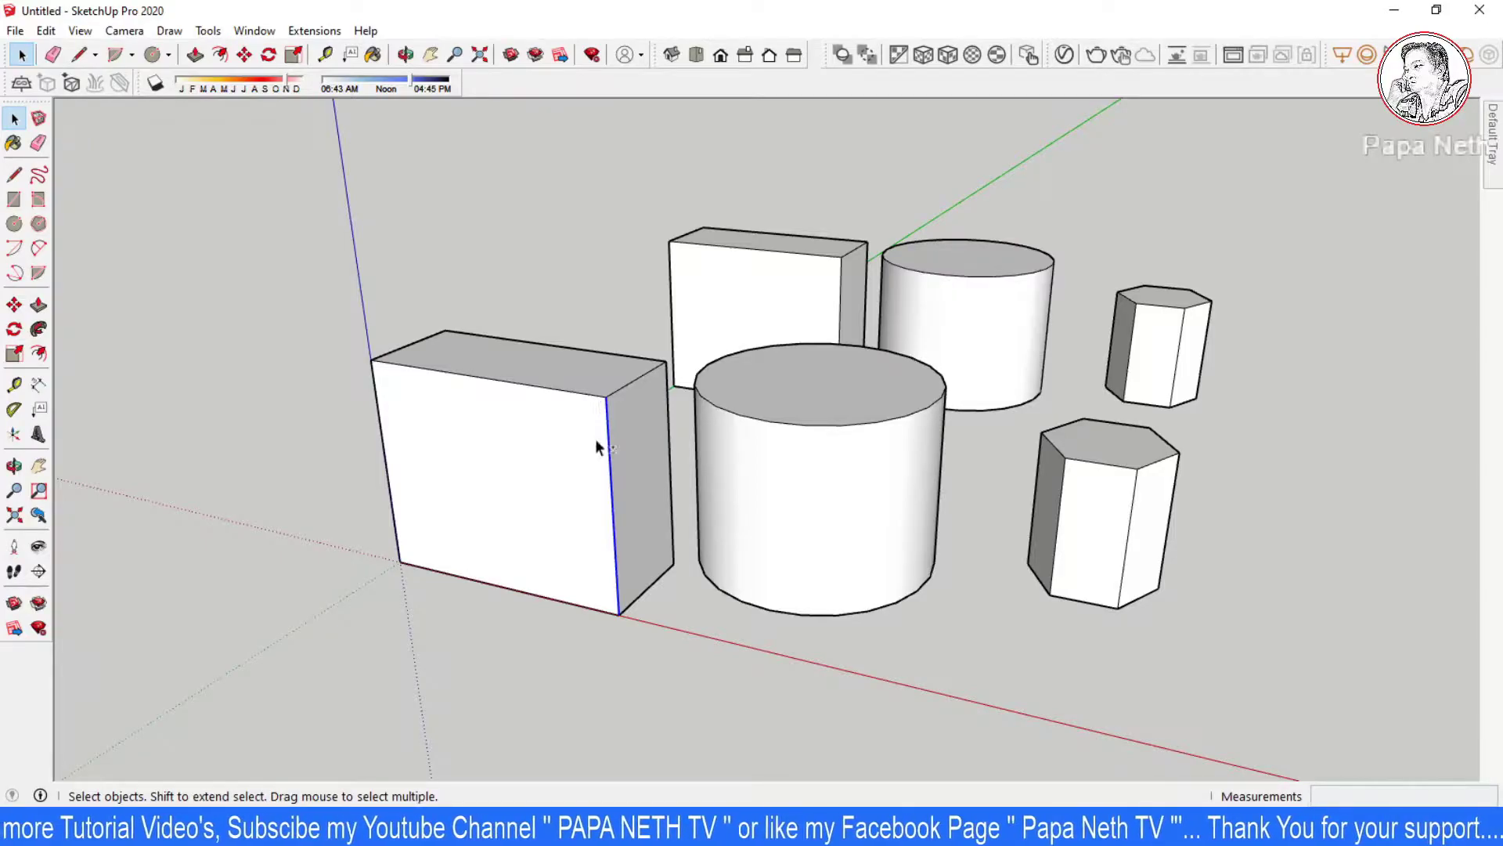
pyautogui.keyDown('shift'); pyautogui.click(557, 392); pyautogui.keyUp('shift')
pyautogui.keyDown('shift'); pyautogui.click(374, 409); pyautogui.keyUp('shift')
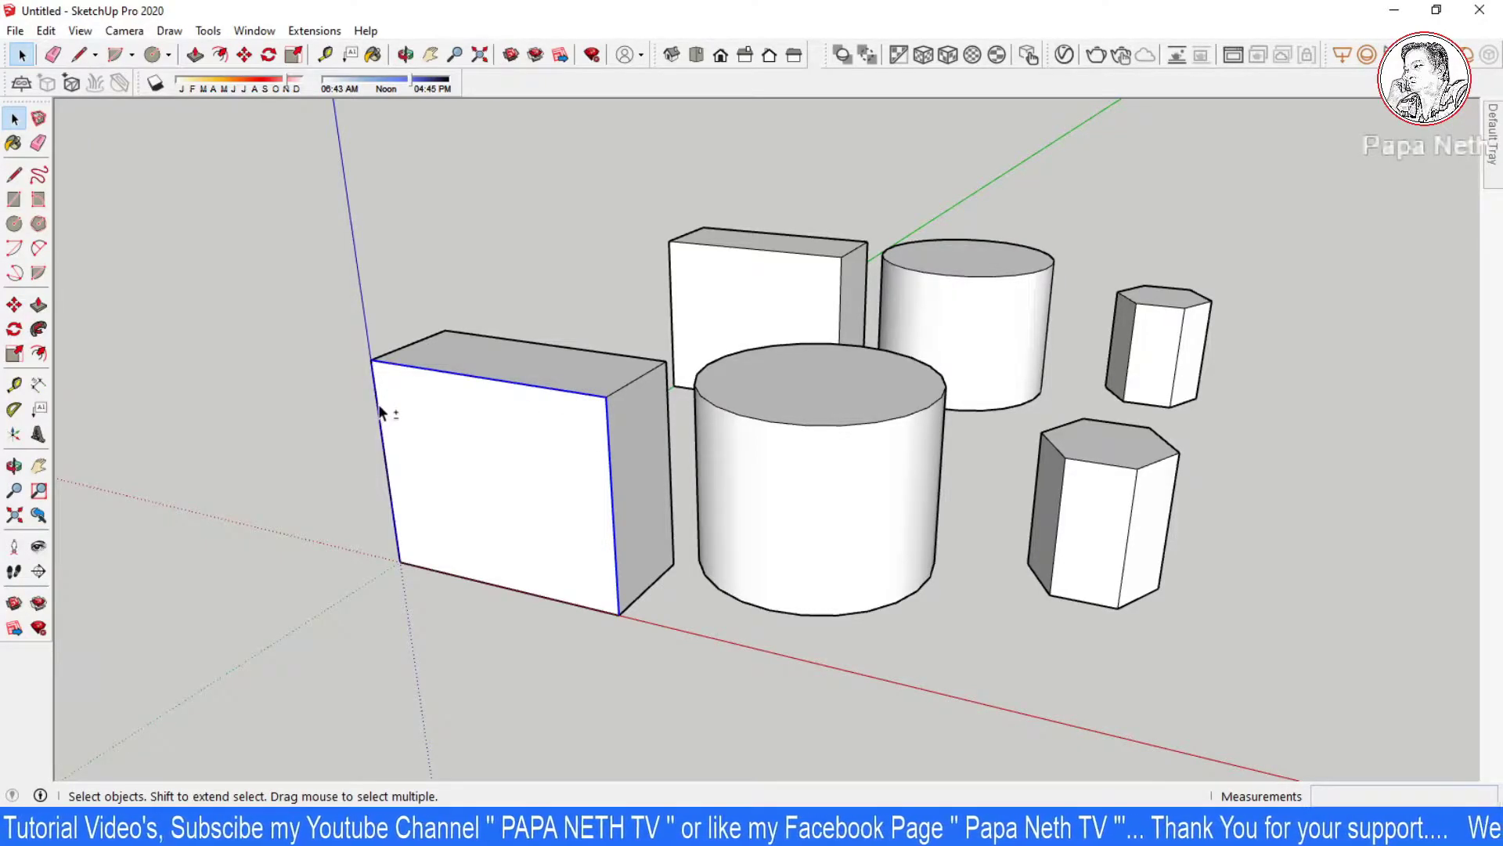
pyautogui.keyDown('shift'); pyautogui.click(417, 342); pyautogui.keyUp('shift')
pyautogui.keyDown('shift'); pyautogui.click(548, 345); pyautogui.keyUp('shift')
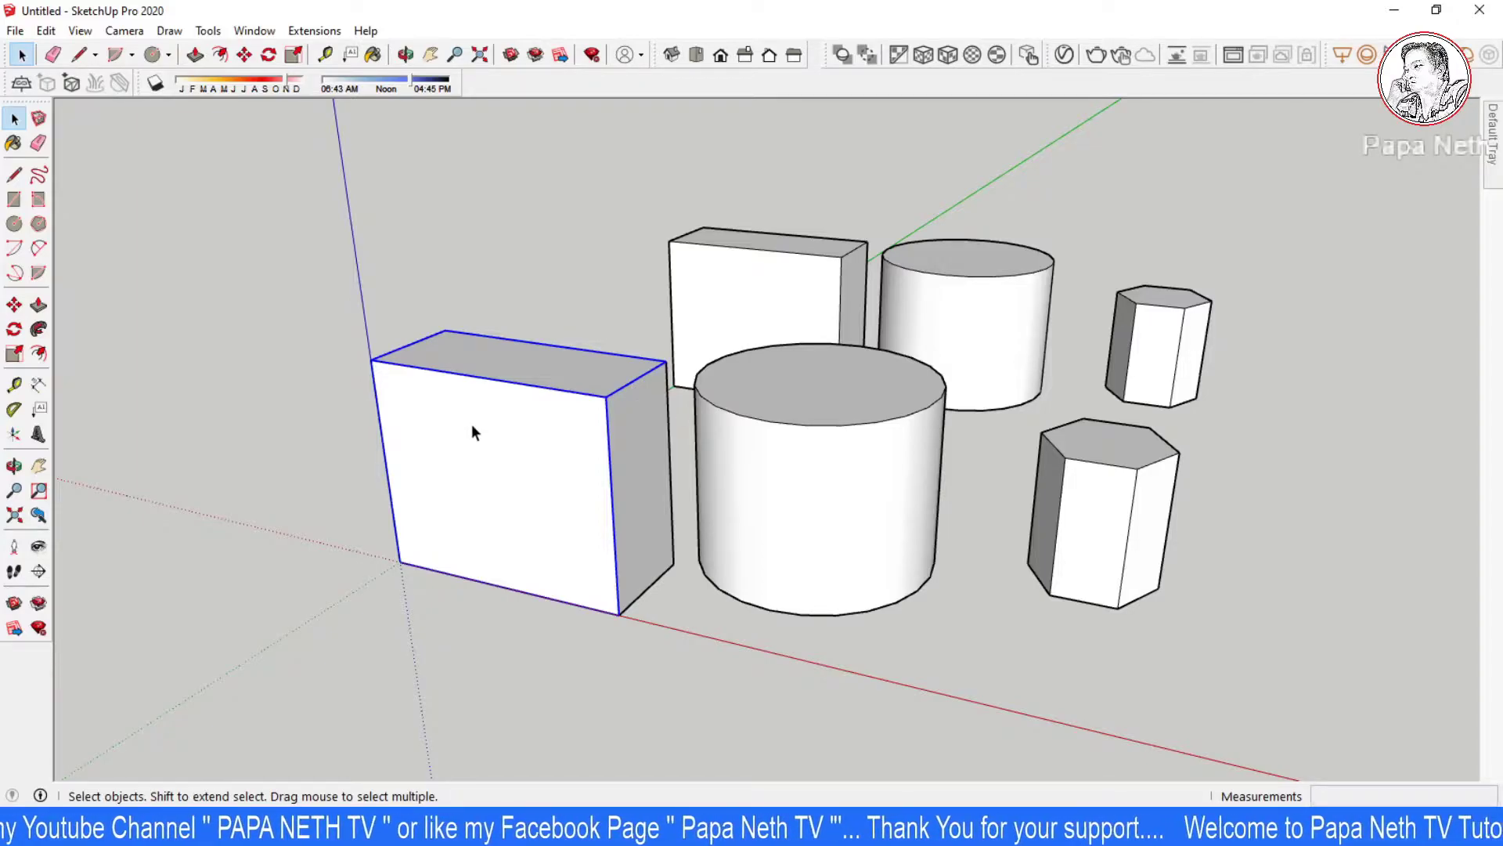
pyautogui.moveTo(471, 432)
pyautogui.mouseDown(button='middle')
pyautogui.moveTo(617, 532)
pyautogui.moveTo(1118, 623)
pyautogui.mouseUp(button='middle')
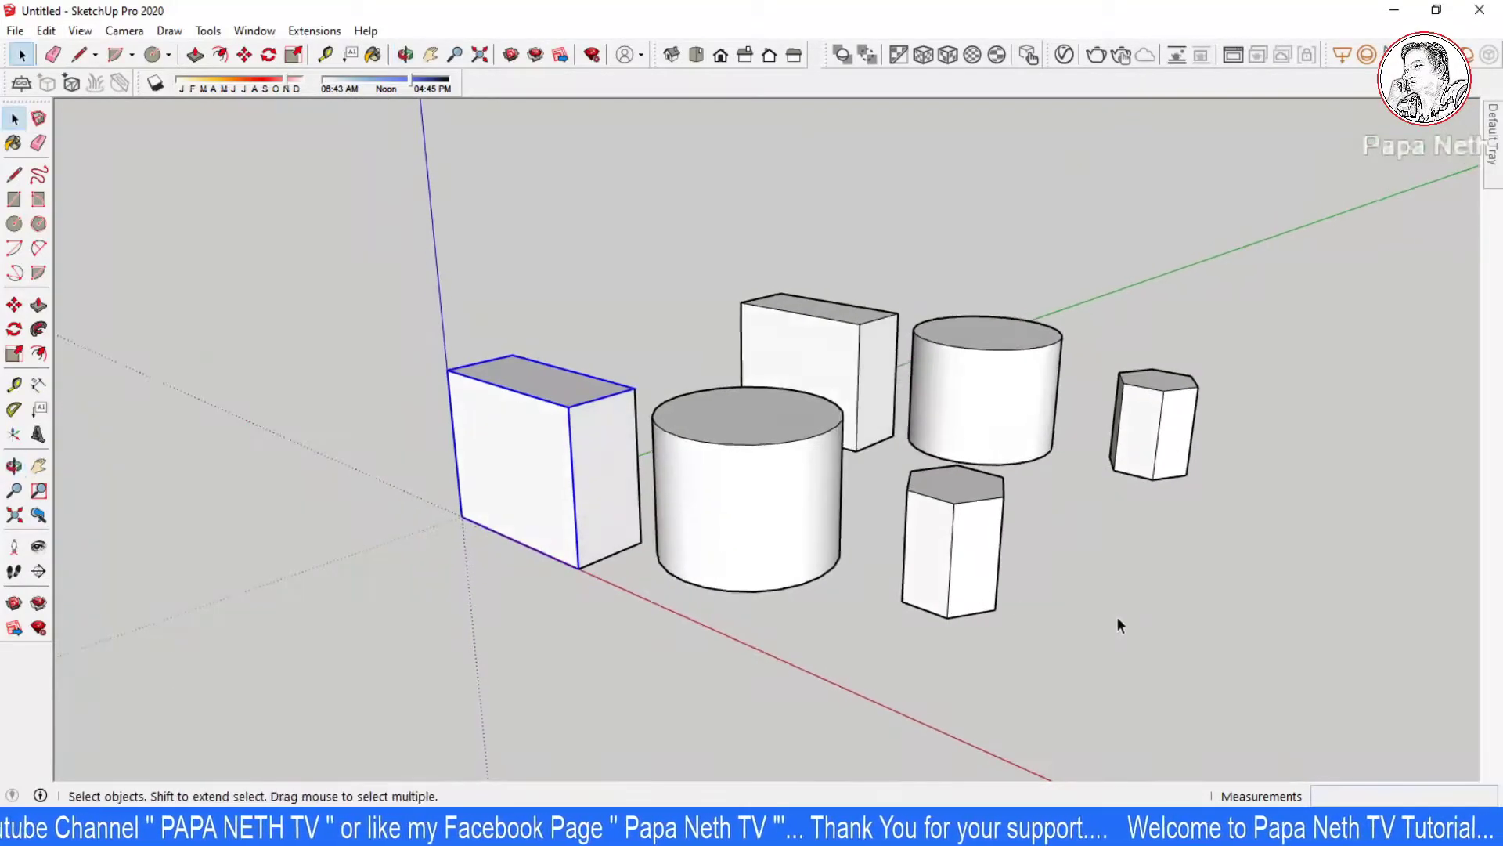
pyautogui.click(1002, 618)
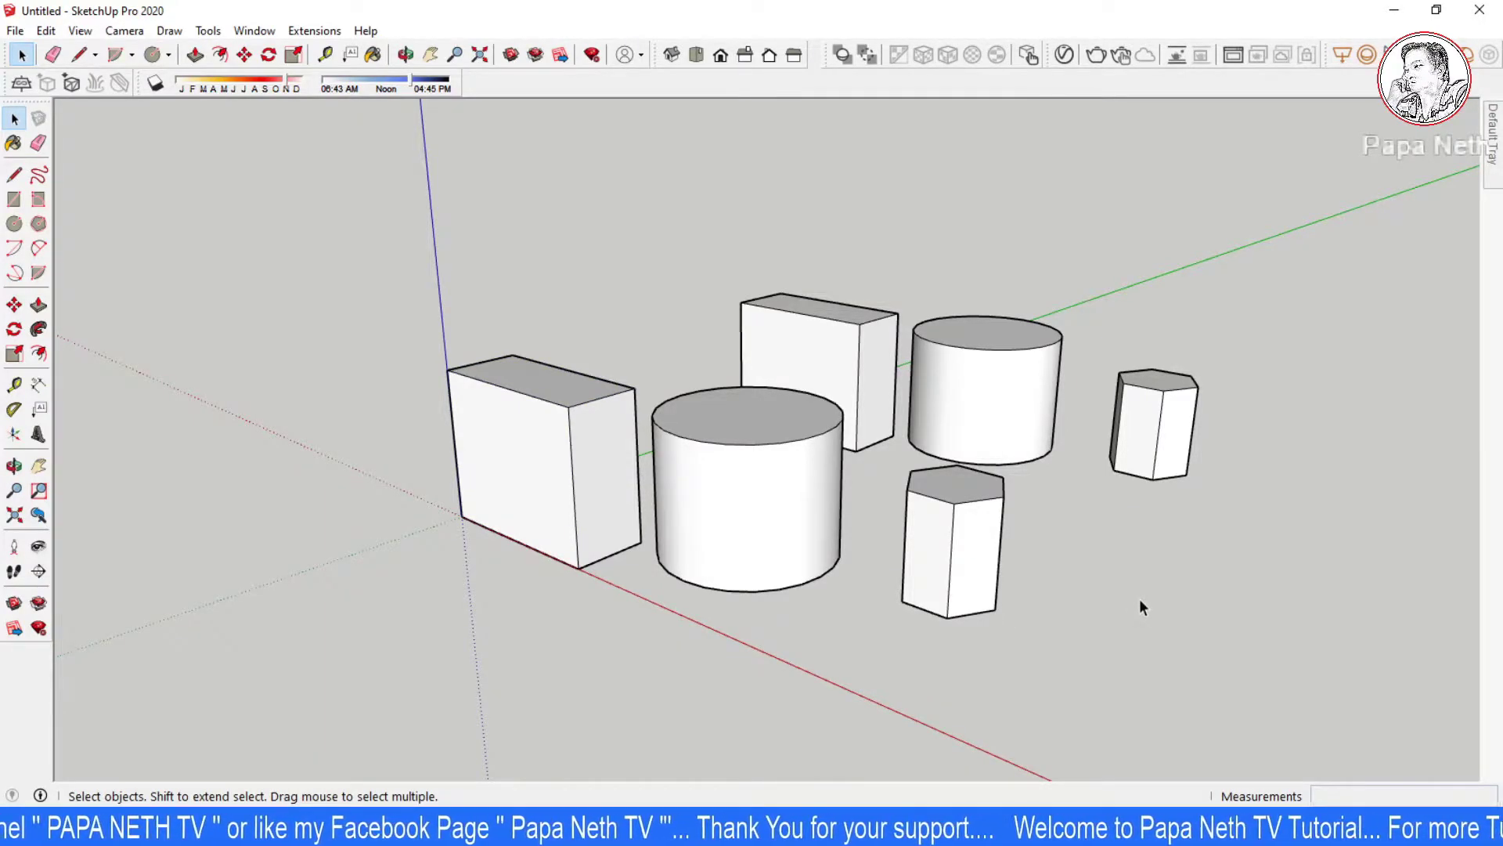
pyautogui.moveTo(1181, 601); pyautogui.dragTo(1221, 604, button='middle')
pyautogui.click(896, 384)
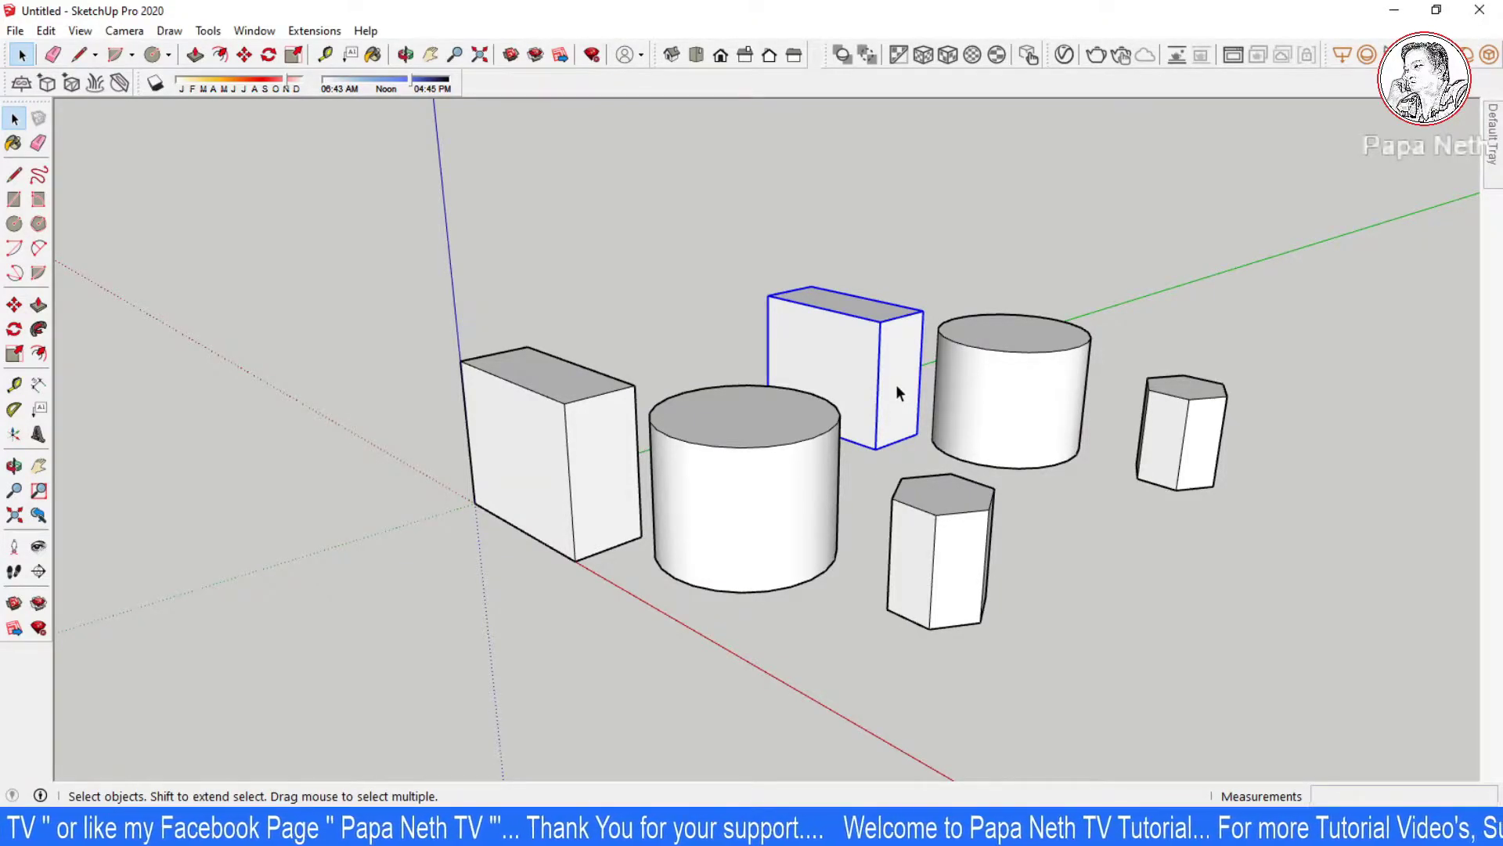
pyautogui.moveTo(895, 384)
pyautogui.mouseDown(button='middle')
pyautogui.moveTo(1080, 453)
pyautogui.moveTo(843, 374)
pyautogui.moveTo(803, 337)
pyautogui.moveTo(905, 345)
pyautogui.moveTo(1192, 492)
pyautogui.mouseUp(button='middle')
pyautogui.click(1051, 421)
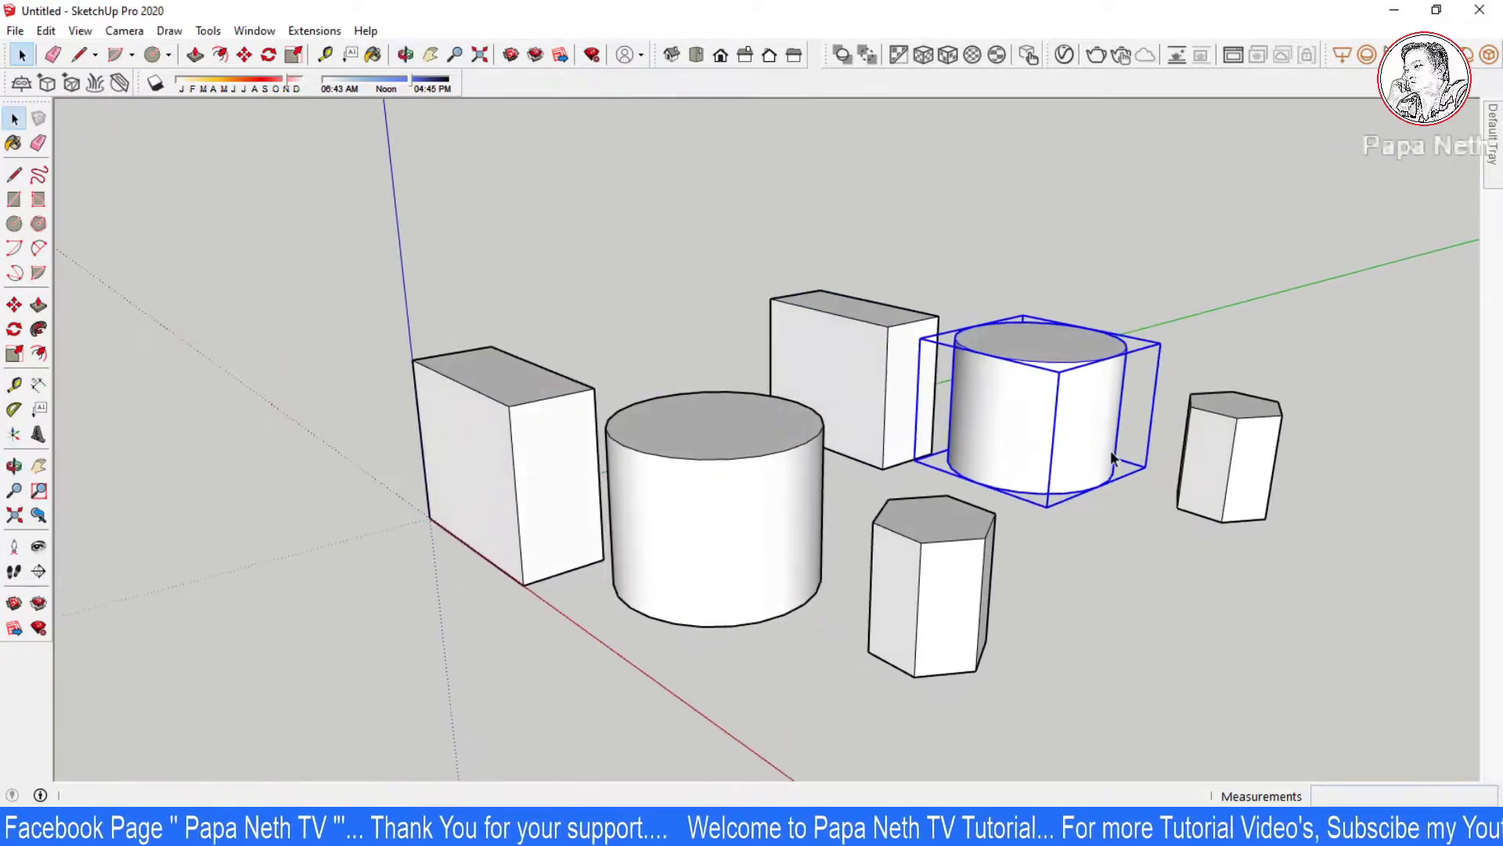
pyautogui.click(1192, 485)
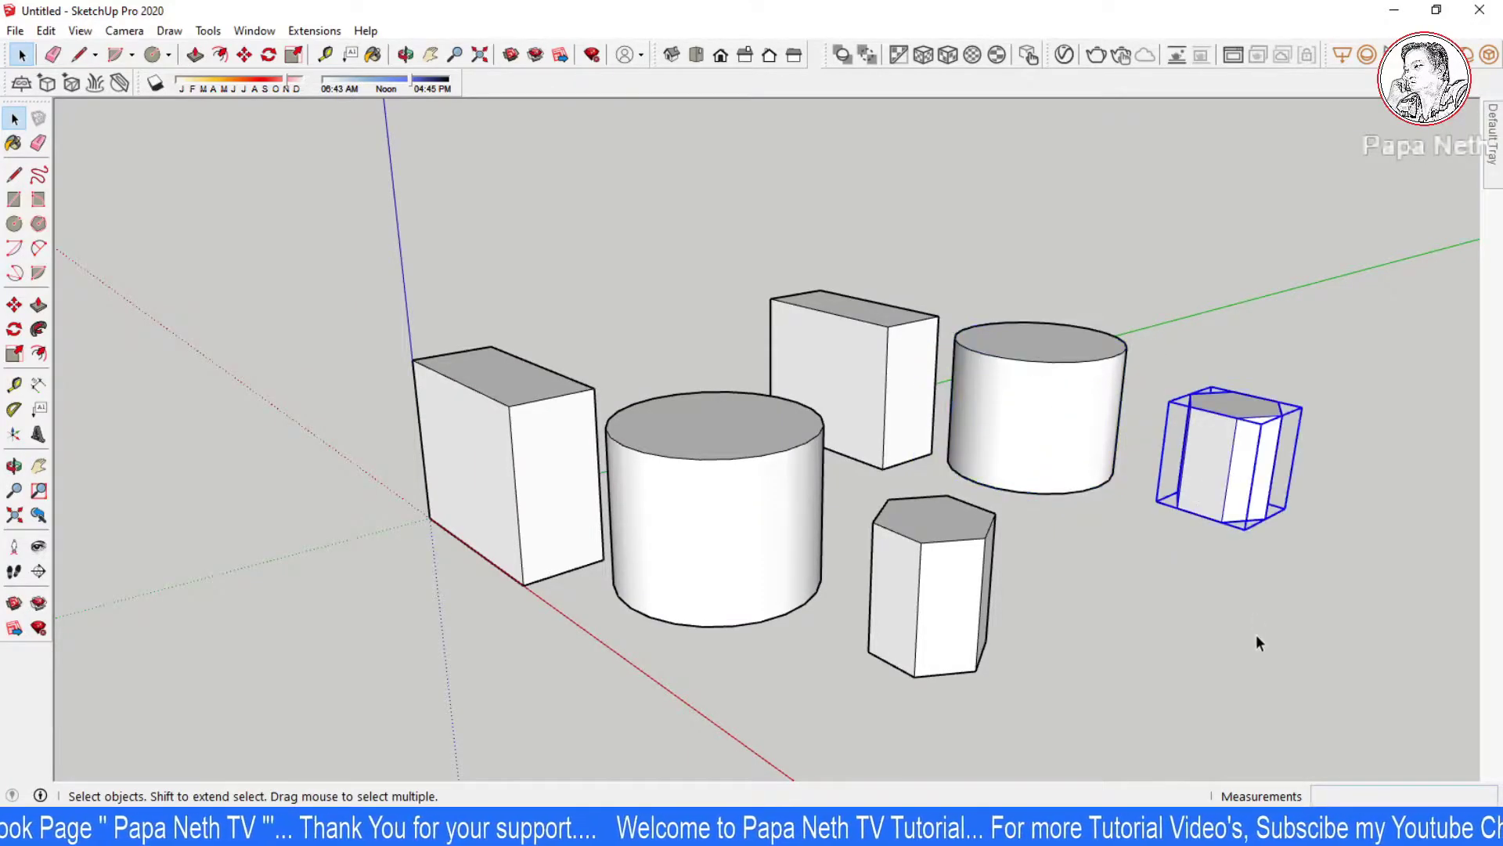
pyautogui.click(1256, 634)
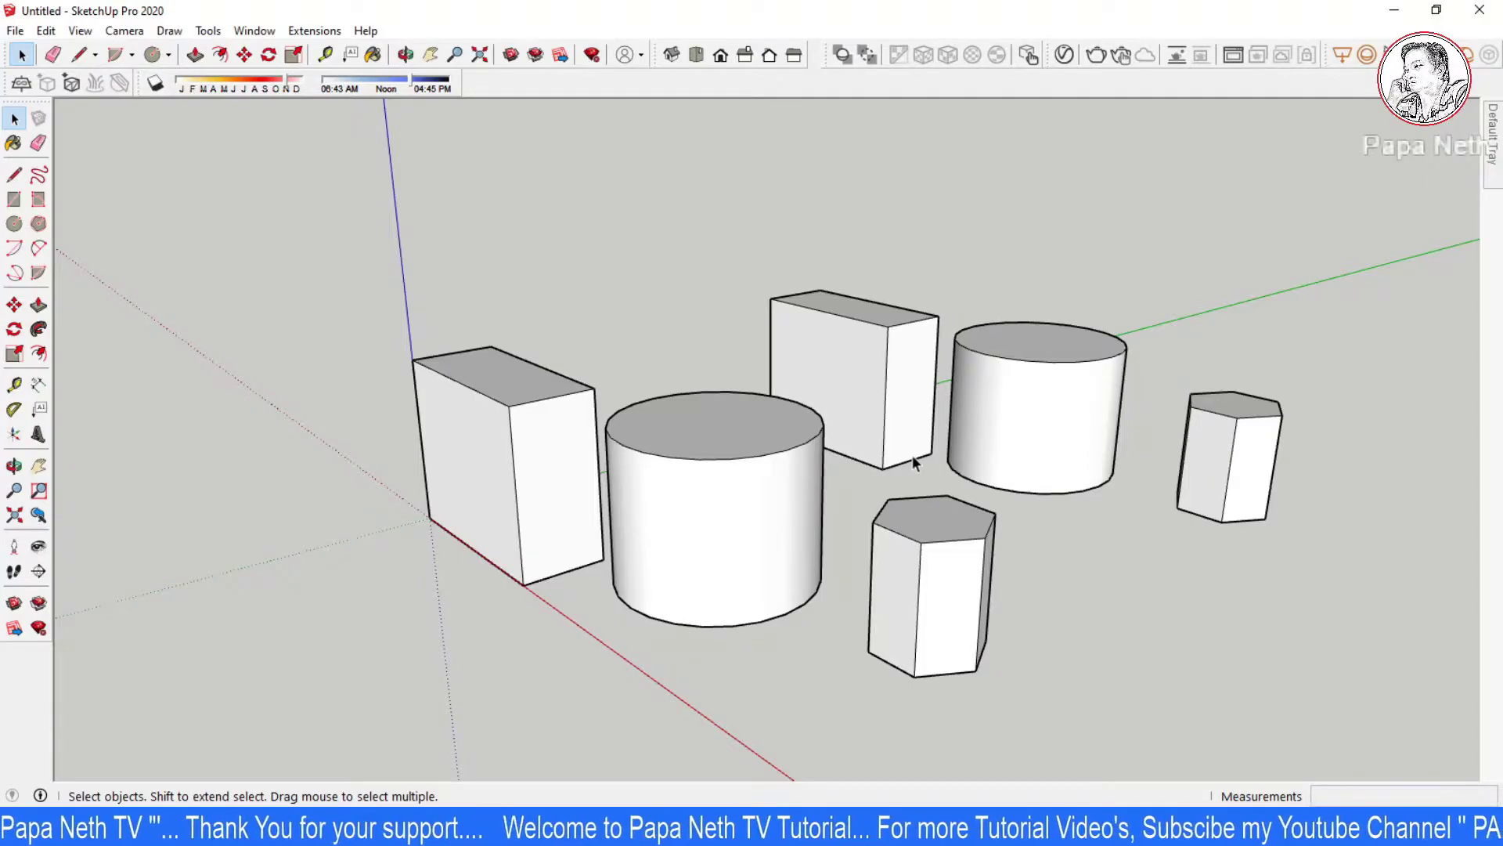
# Step: Orbit and zoom to a lower viewing angle on the six solids
pyautogui.scroll(-3, 913, 454)
pyautogui.moveTo(671, 521); pyautogui.dragTo(707, 472, button='middle')
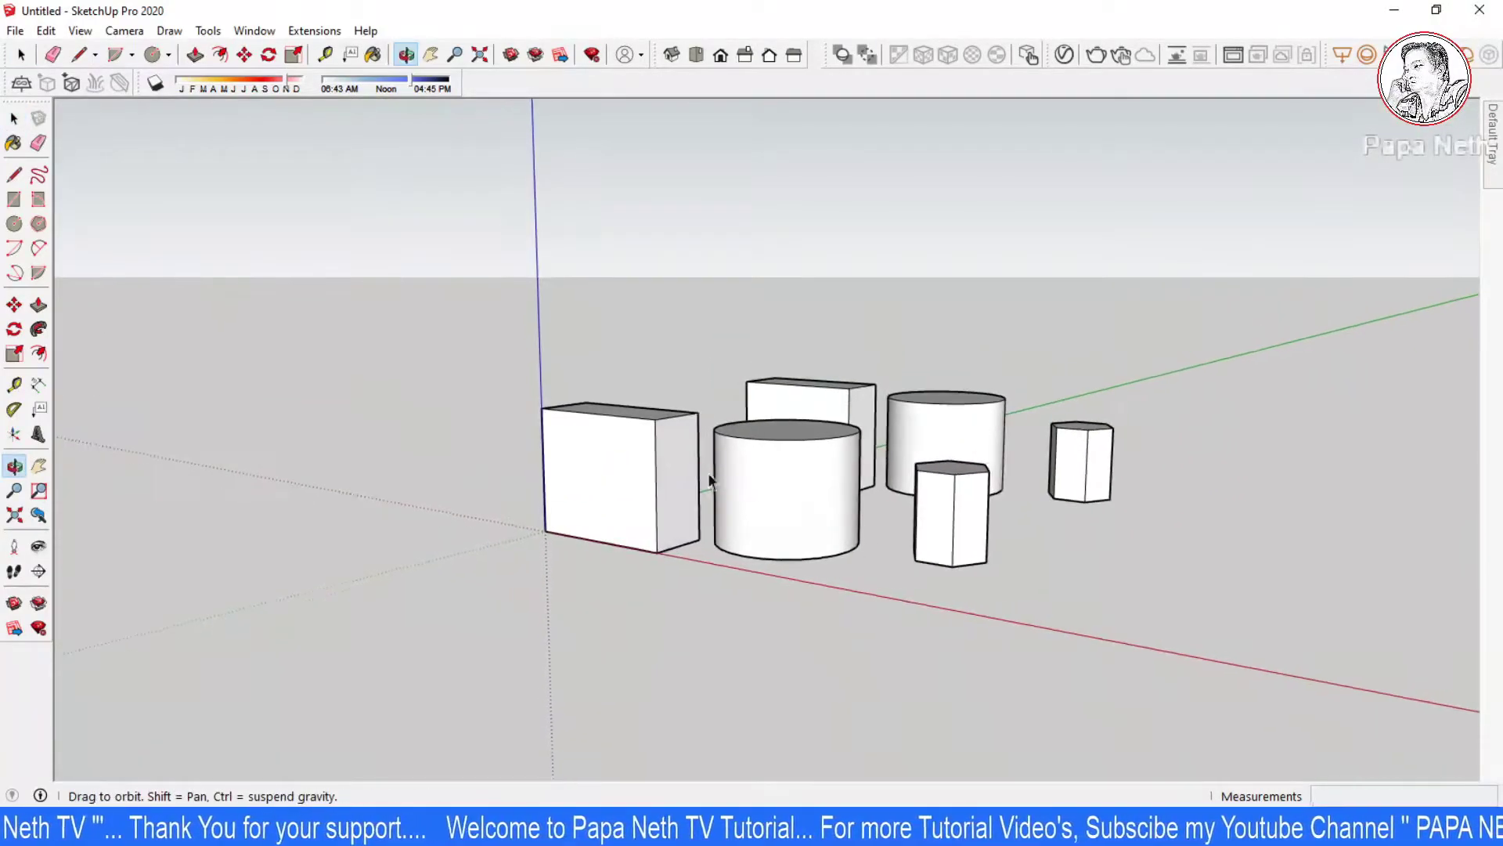
pyautogui.scroll(2, 862, 464)
pyautogui.scroll(1, 862, 463)
pyautogui.moveTo(839, 471)
pyautogui.mouseDown(button='middle')
pyautogui.moveTo(805, 492)
pyautogui.moveTo(982, 542)
pyautogui.mouseUp(button='middle')
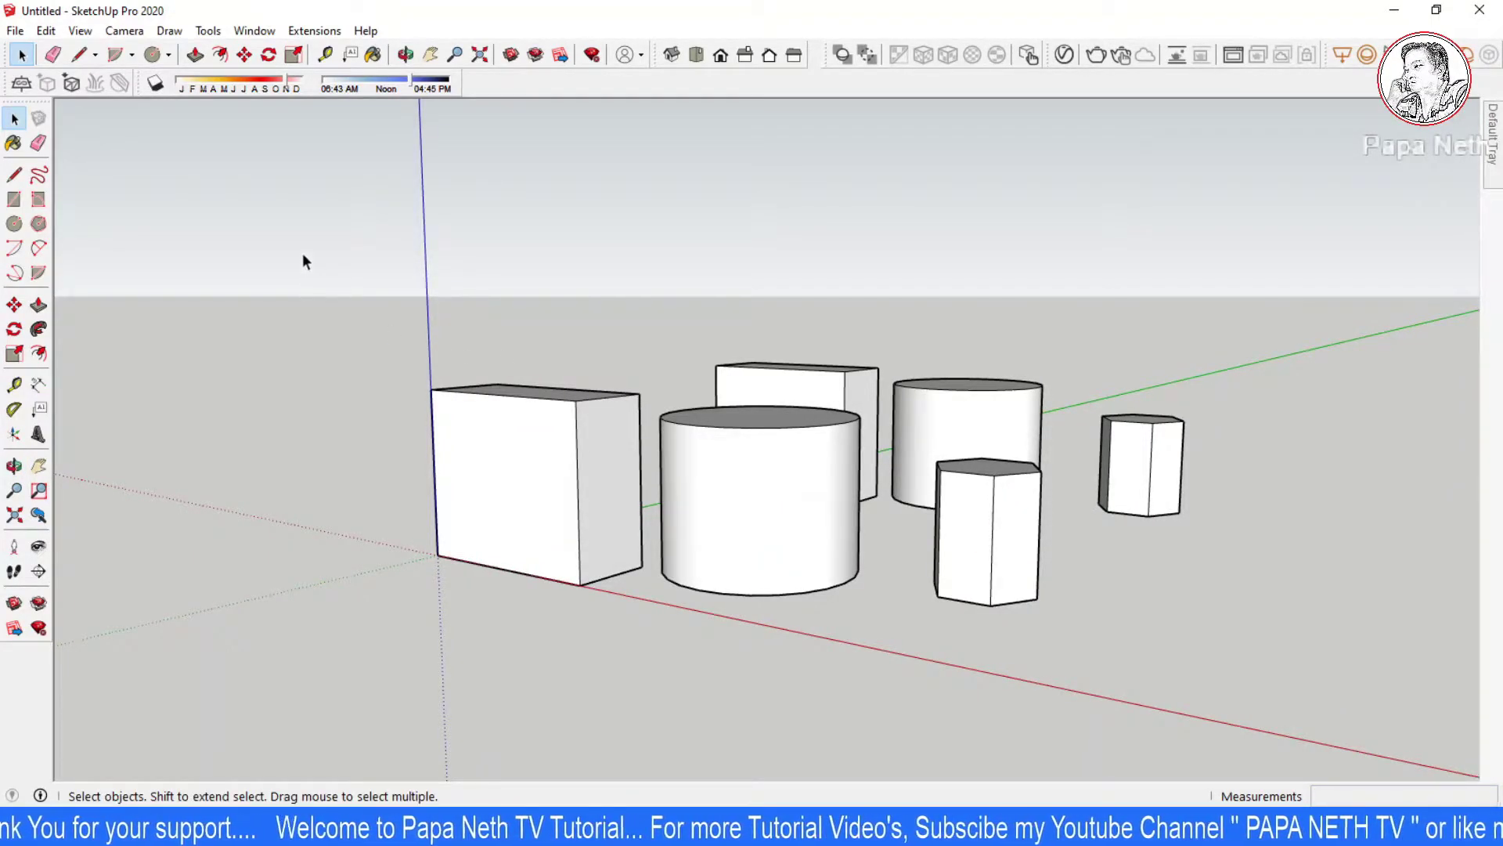
# Step: Compare window and crossing selections, clearing each, then window the front box and cylinder
pyautogui.moveTo(302, 252)
pyautogui.mouseDown()
pyautogui.moveTo(346, 345)
pyautogui.moveTo(1258, 727)
pyautogui.moveTo(1250, 717)
pyautogui.mouseUp()
pyautogui.click(1231, 632)
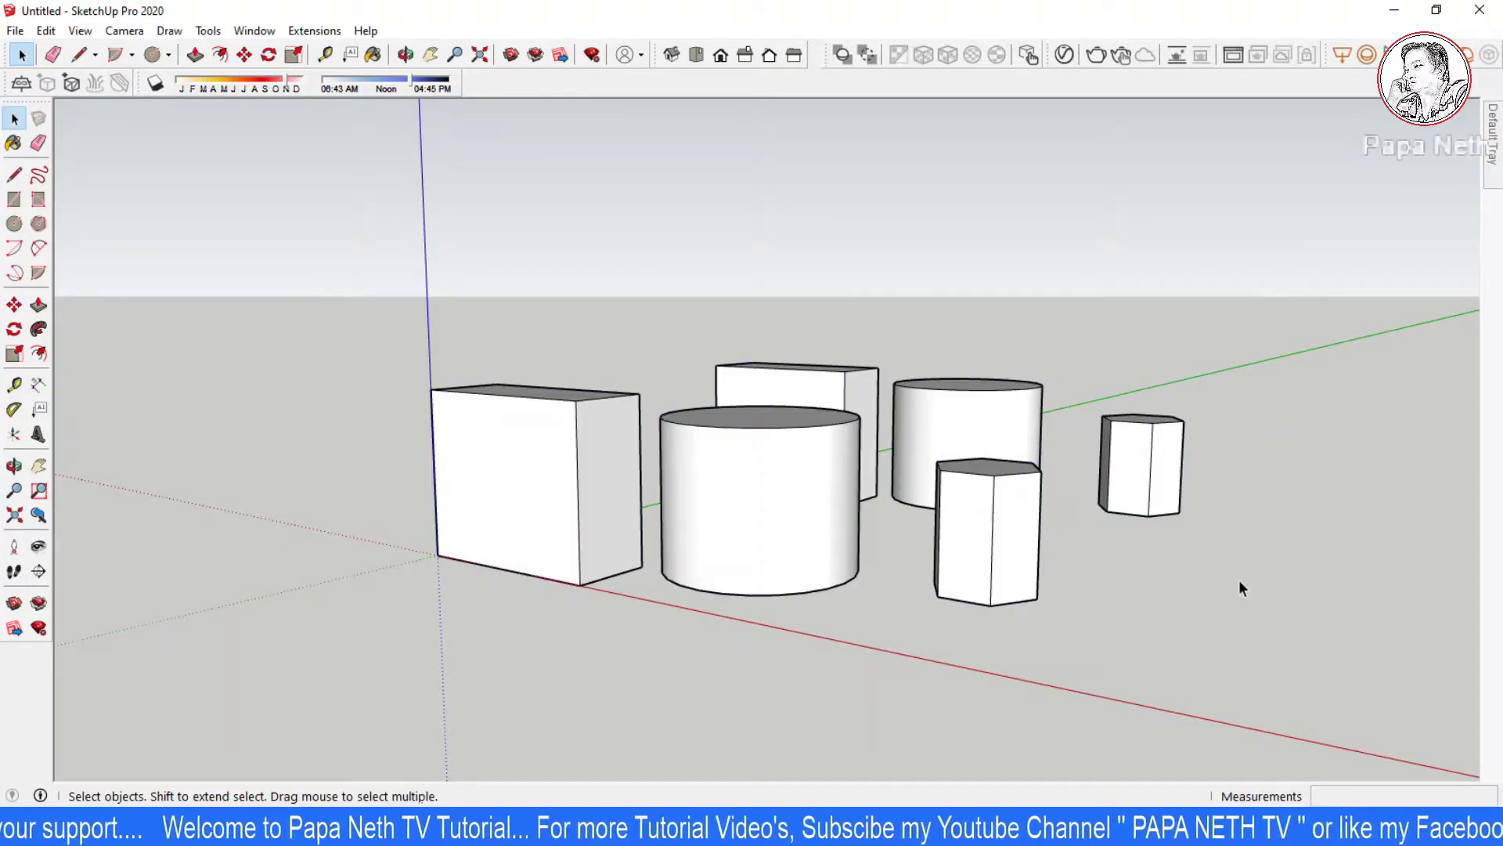
pyautogui.moveTo(669, 640); pyautogui.dragTo(656, 641)
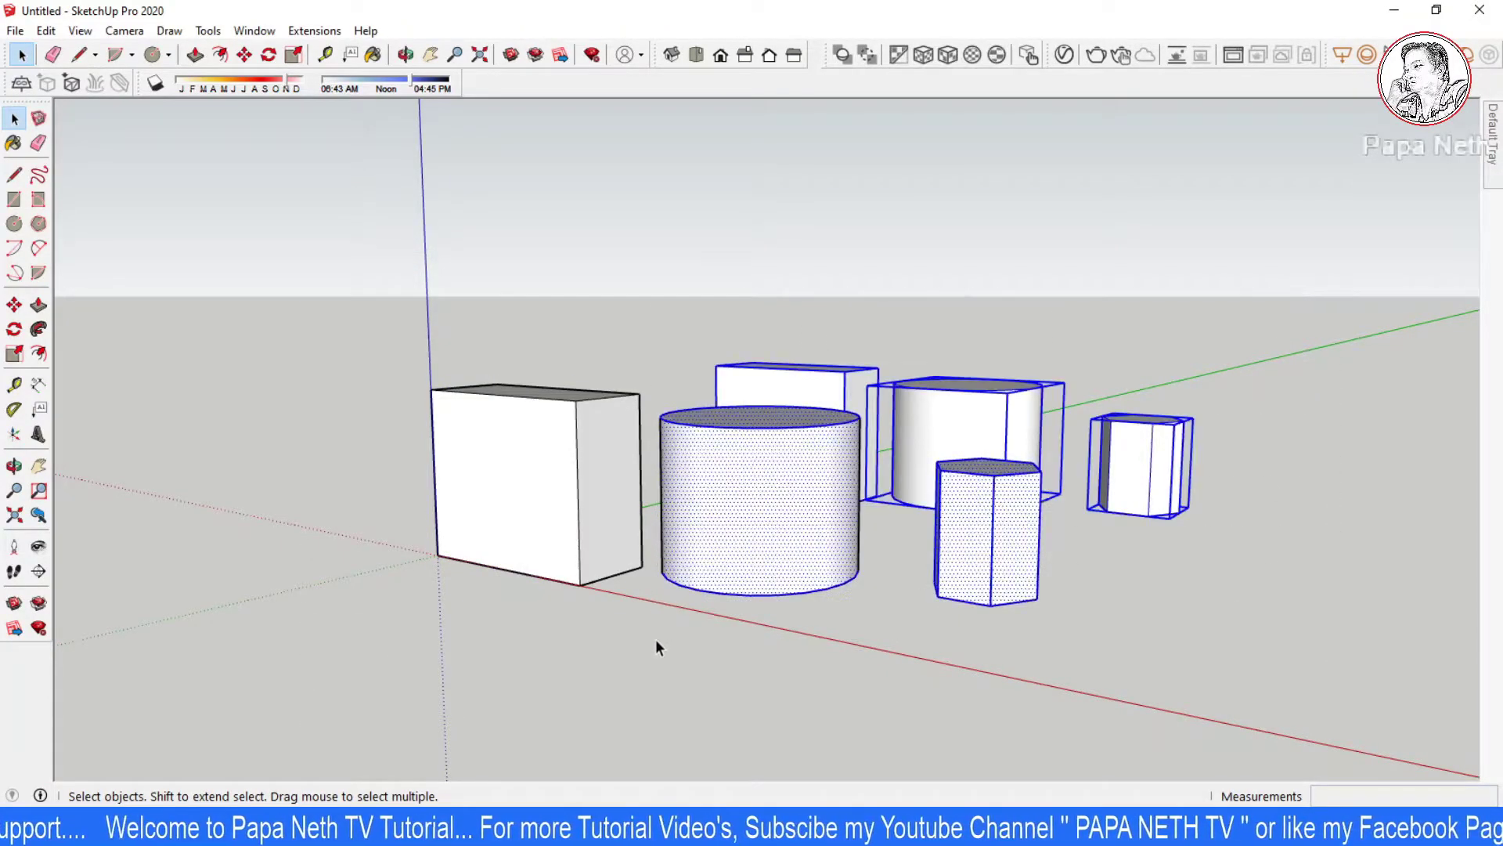
pyautogui.click(1152, 648)
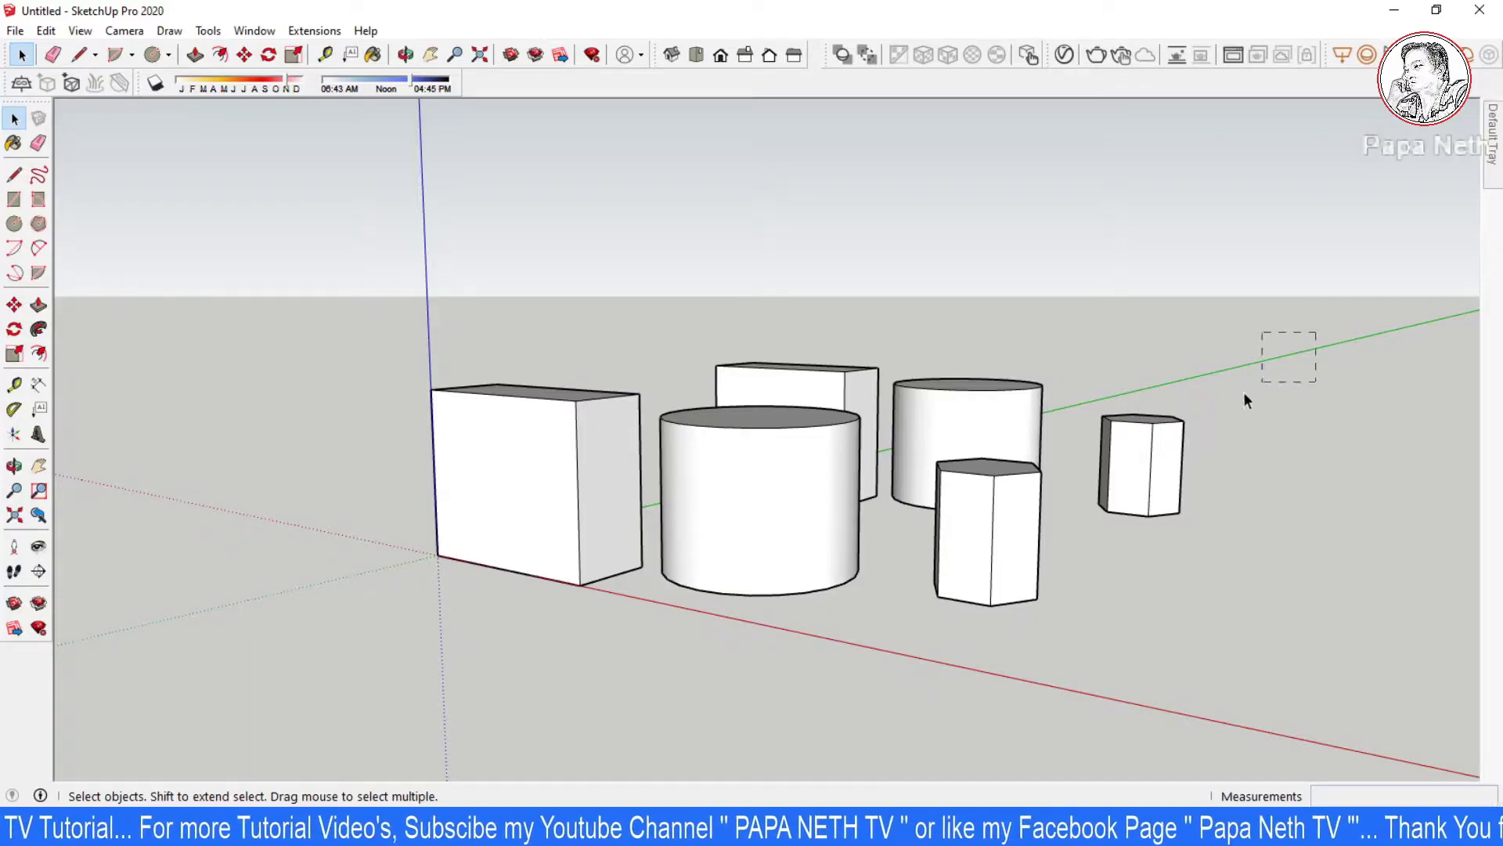
pyautogui.moveTo(1244, 393); pyautogui.dragTo(725, 552)
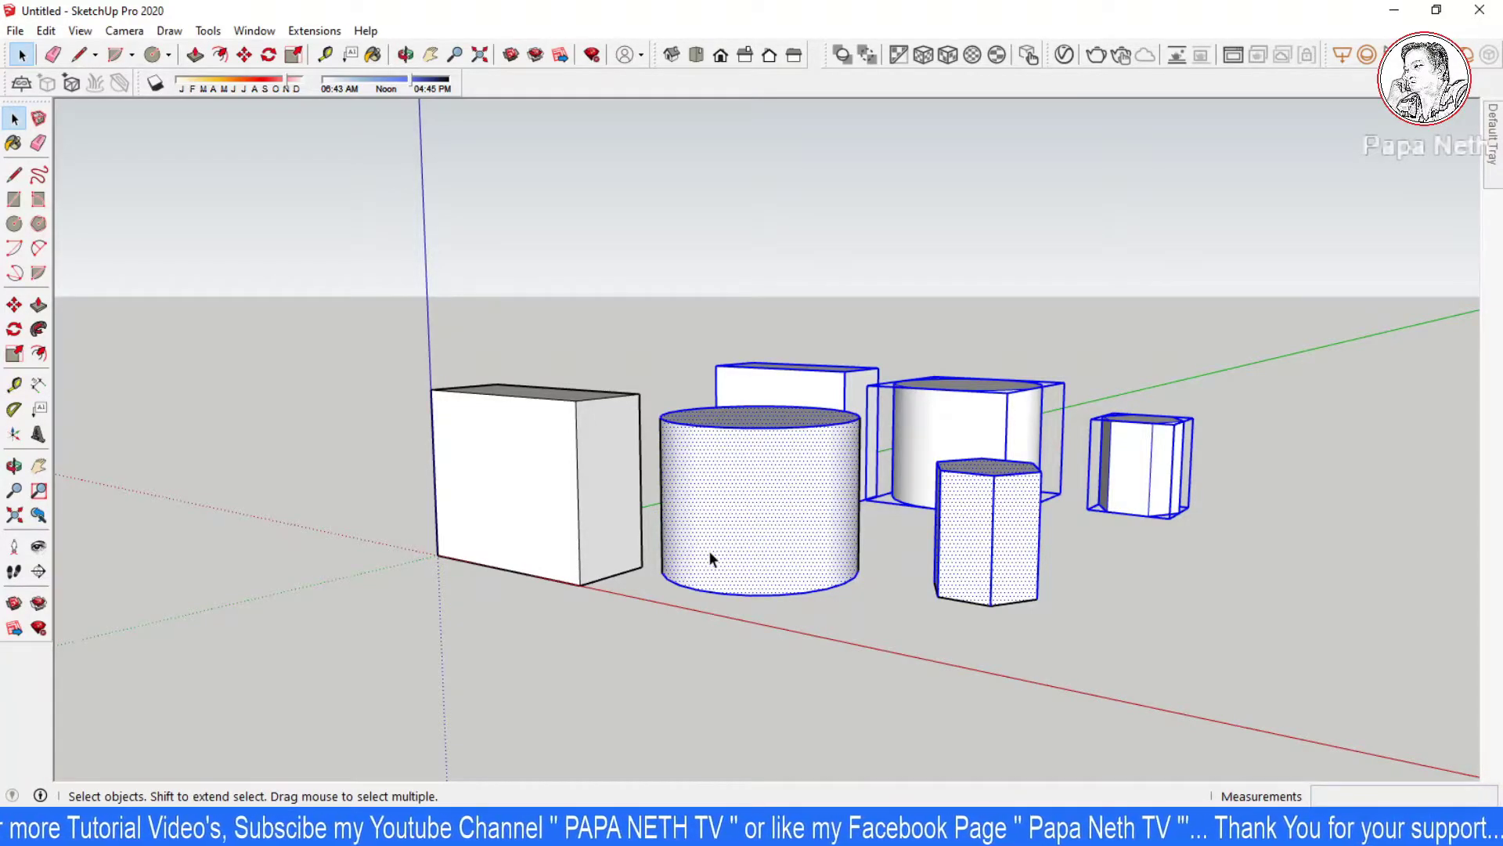
pyautogui.click(688, 662)
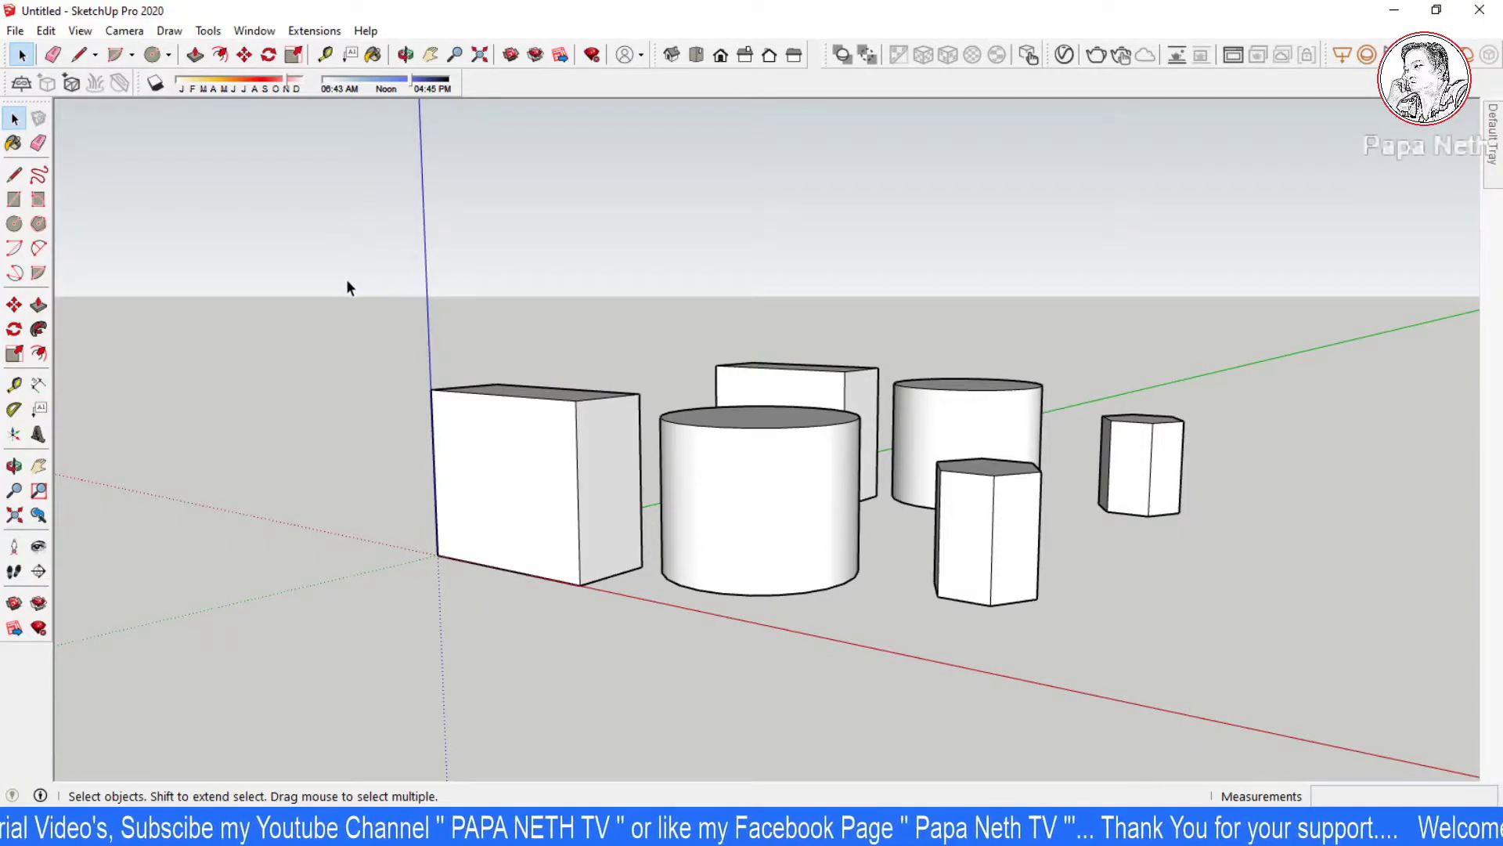
pyautogui.moveTo(336, 236)
pyautogui.mouseDown()
pyautogui.moveTo(931, 606)
pyautogui.moveTo(899, 630)
pyautogui.moveTo(976, 626)
pyautogui.mouseUp()
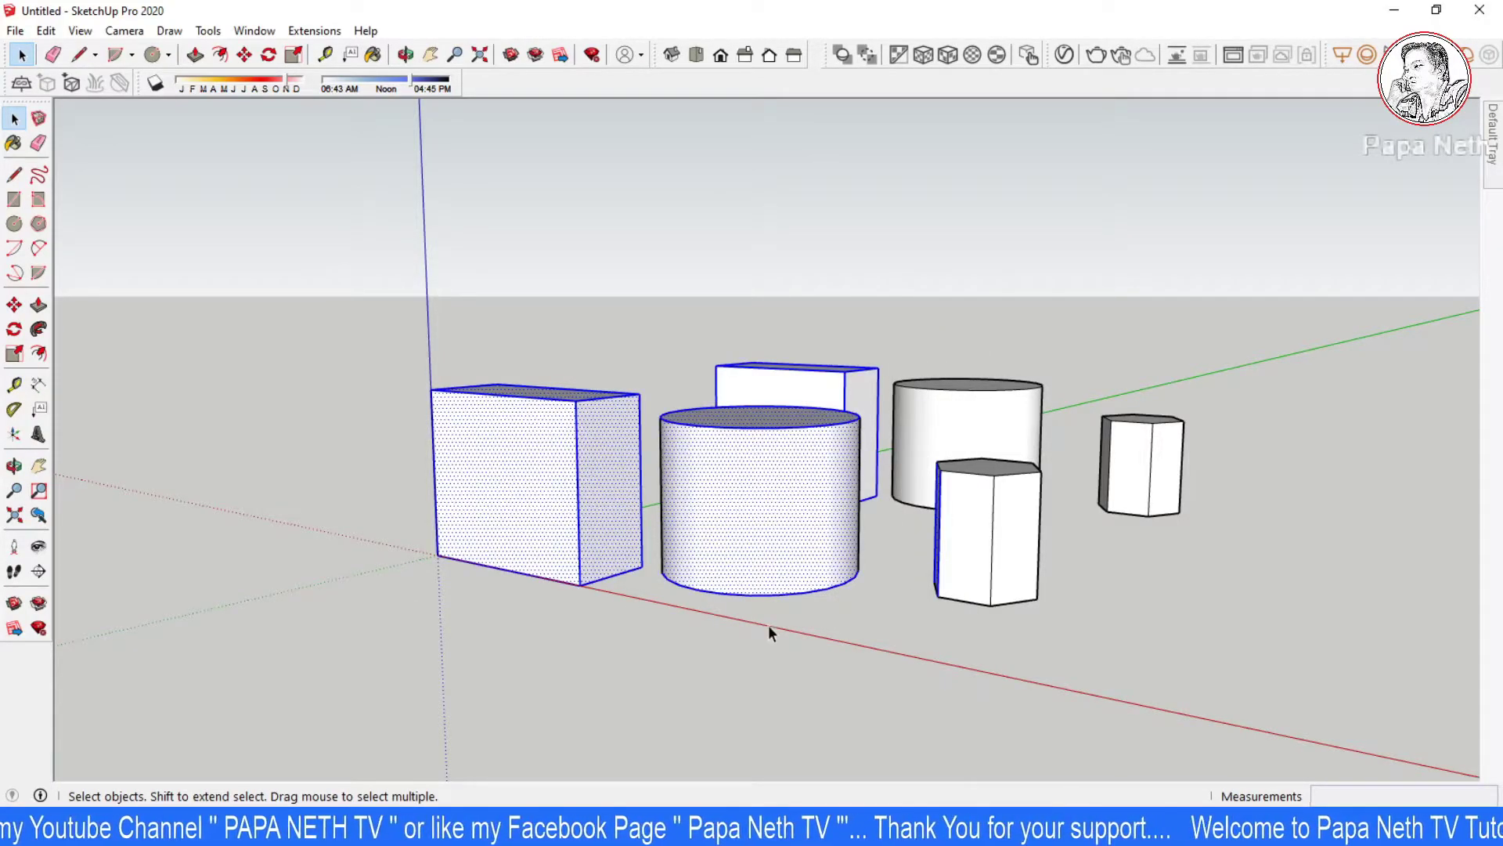
pyautogui.moveTo(768, 625)
pyautogui.mouseDown(button='middle')
pyautogui.moveTo(899, 681)
pyautogui.moveTo(923, 543)
pyautogui.moveTo(894, 593)
pyautogui.mouseUp(button='middle')
pyautogui.click(889, 599)
pyautogui.moveTo(768, 669); pyautogui.dragTo(727, 631, button='middle')
pyautogui.moveTo(317, 223); pyautogui.dragTo(884, 663)
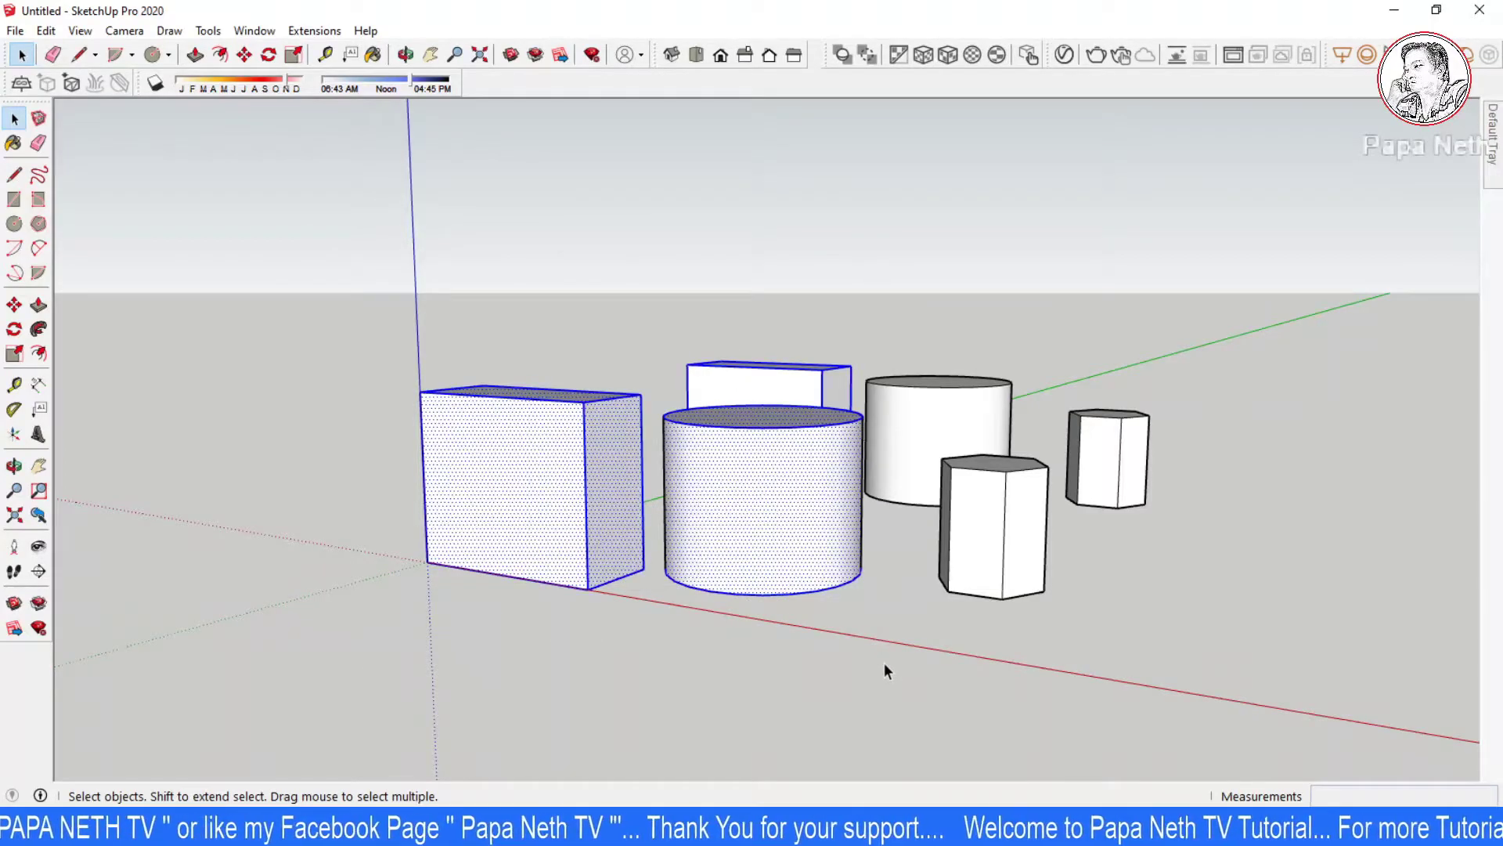
pyautogui.click(885, 663)
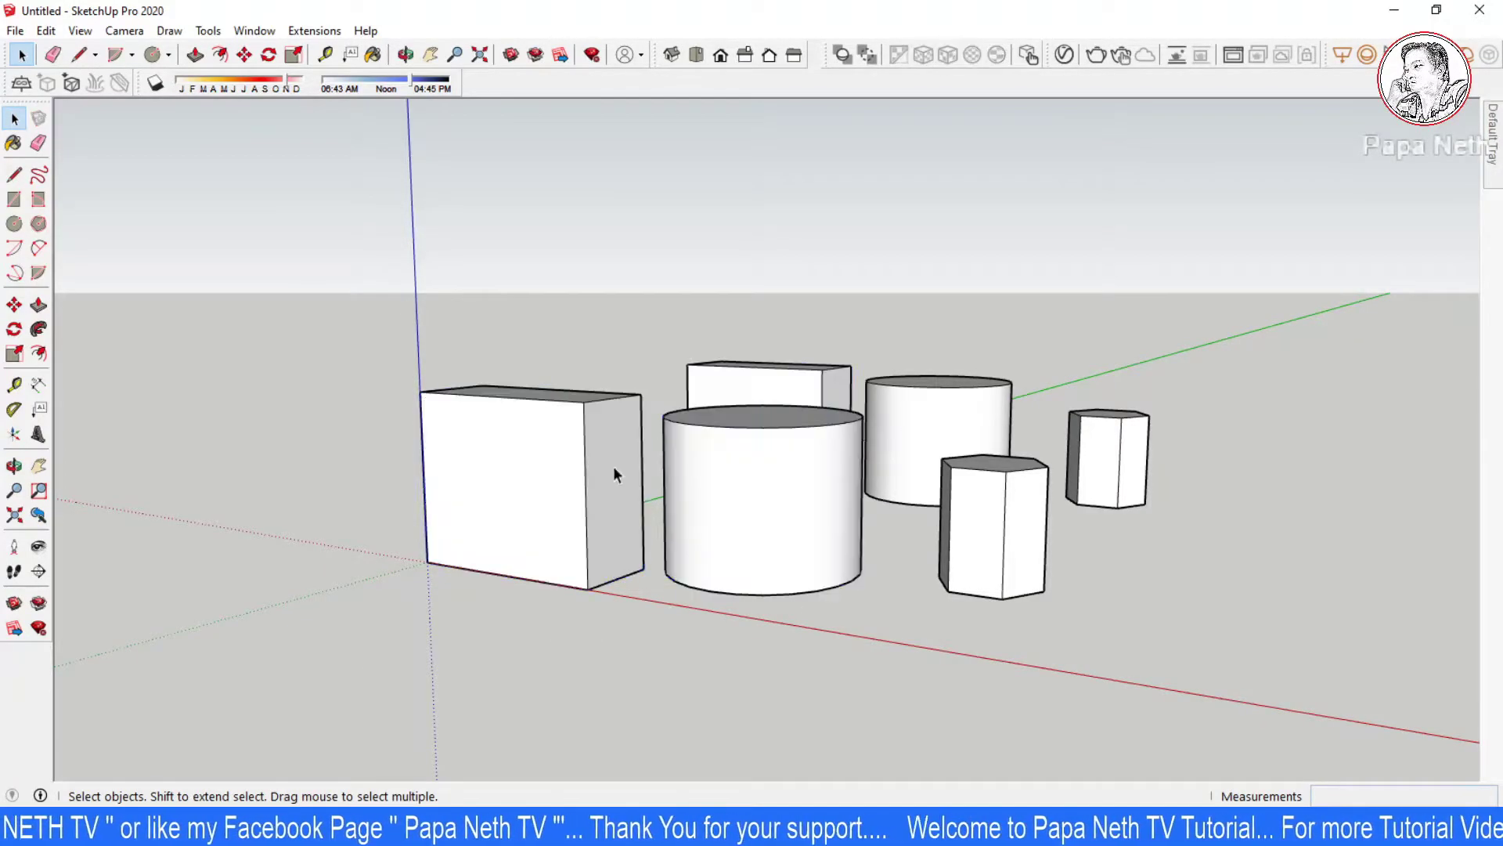
pyautogui.moveTo(280, 210); pyautogui.dragTo(1013, 636)
pyautogui.moveTo(1013, 636); pyautogui.dragTo(505, 641, button='middle')
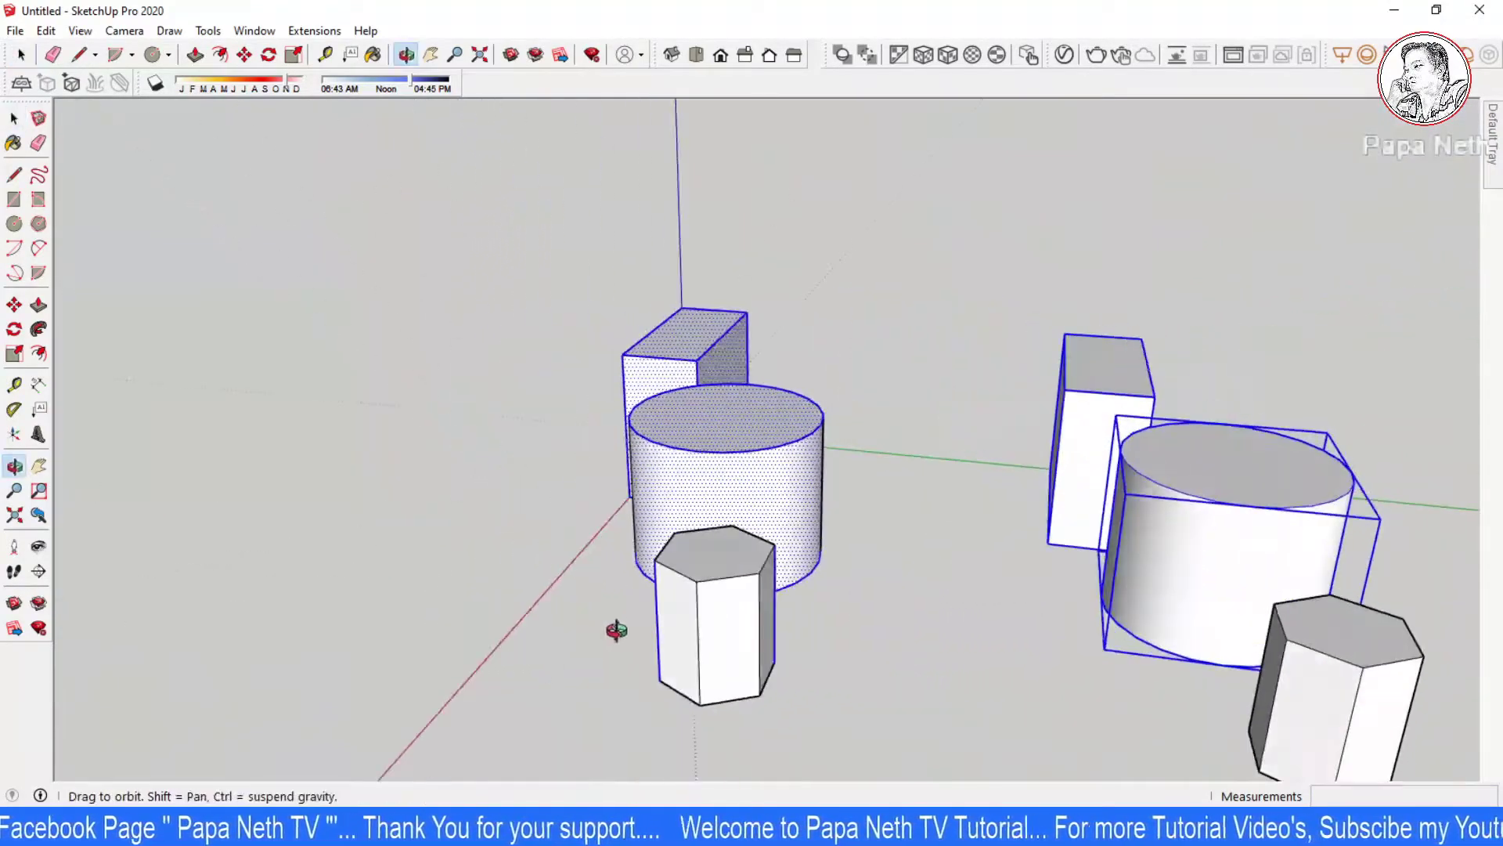
pyautogui.moveTo(505, 640)
pyautogui.mouseDown()
pyautogui.moveTo(185, 607)
pyautogui.moveTo(660, 527)
pyautogui.moveTo(640, 473)
pyautogui.moveTo(225, 488)
pyautogui.mouseUp()
pyautogui.moveTo(224, 488)
pyautogui.mouseDown(button='middle')
pyautogui.moveTo(528, 531)
pyautogui.moveTo(736, 510)
pyautogui.mouseUp(button='middle')
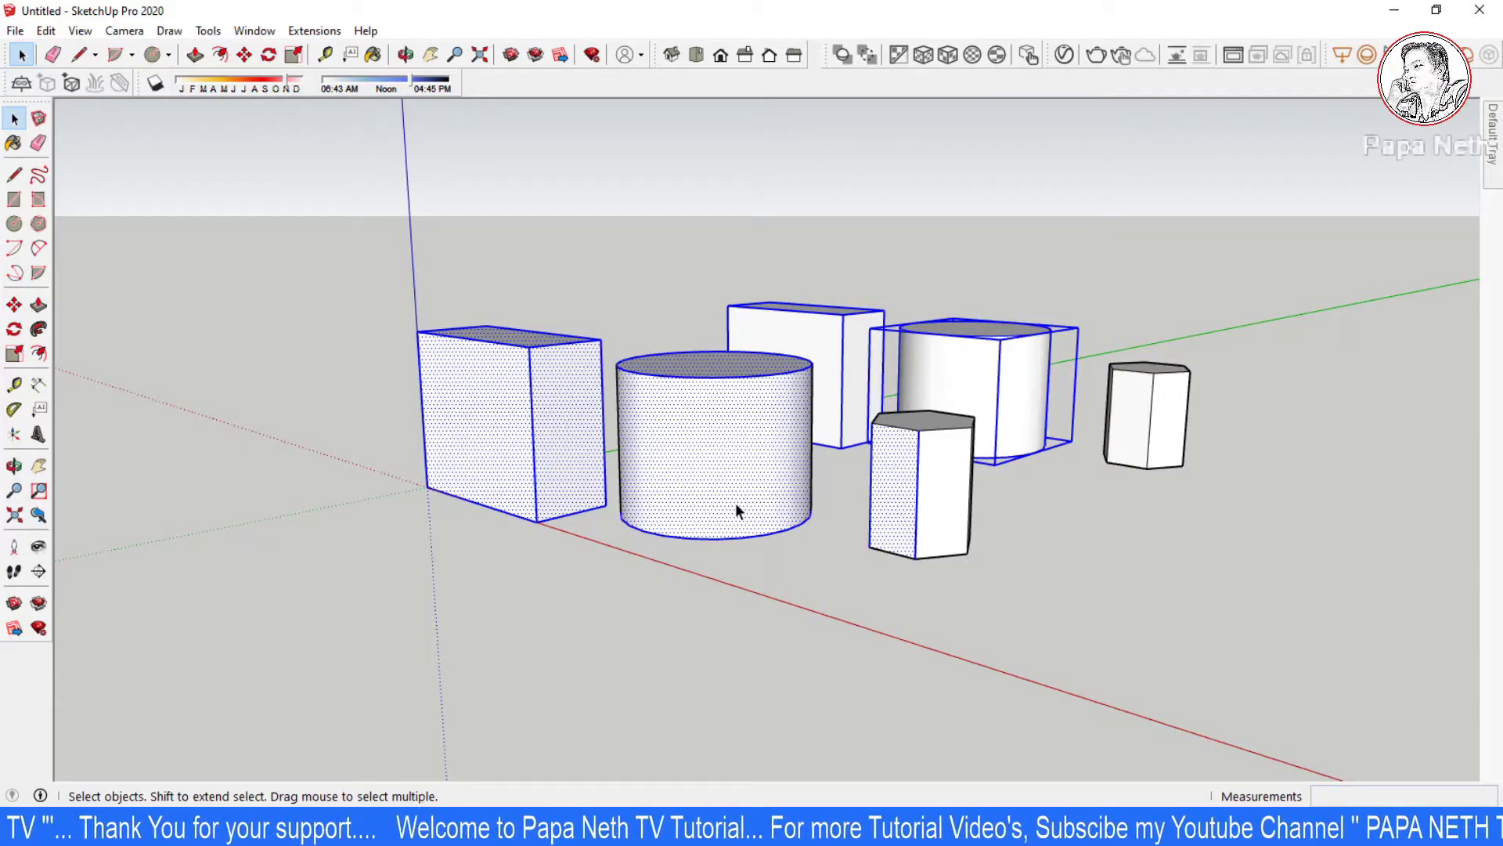
pyautogui.moveTo(707, 490); pyautogui.dragTo(806, 509, button='middle')
pyautogui.click(837, 556)
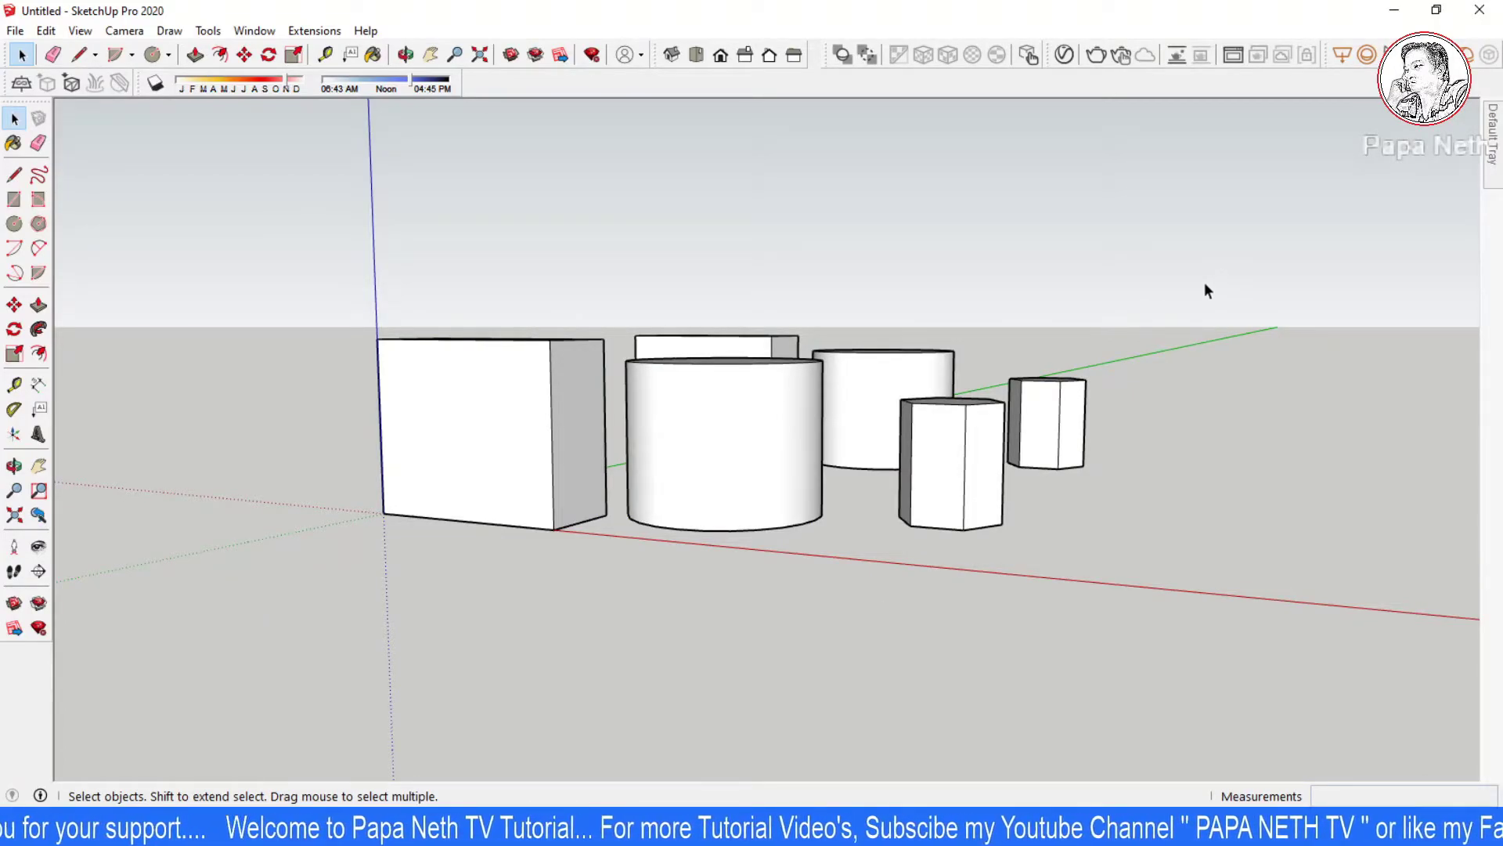
pyautogui.moveTo(862, 536)
pyautogui.mouseDown()
pyautogui.moveTo(836, 540)
pyautogui.moveTo(880, 537)
pyautogui.moveTo(979, 582)
pyautogui.mouseUp()
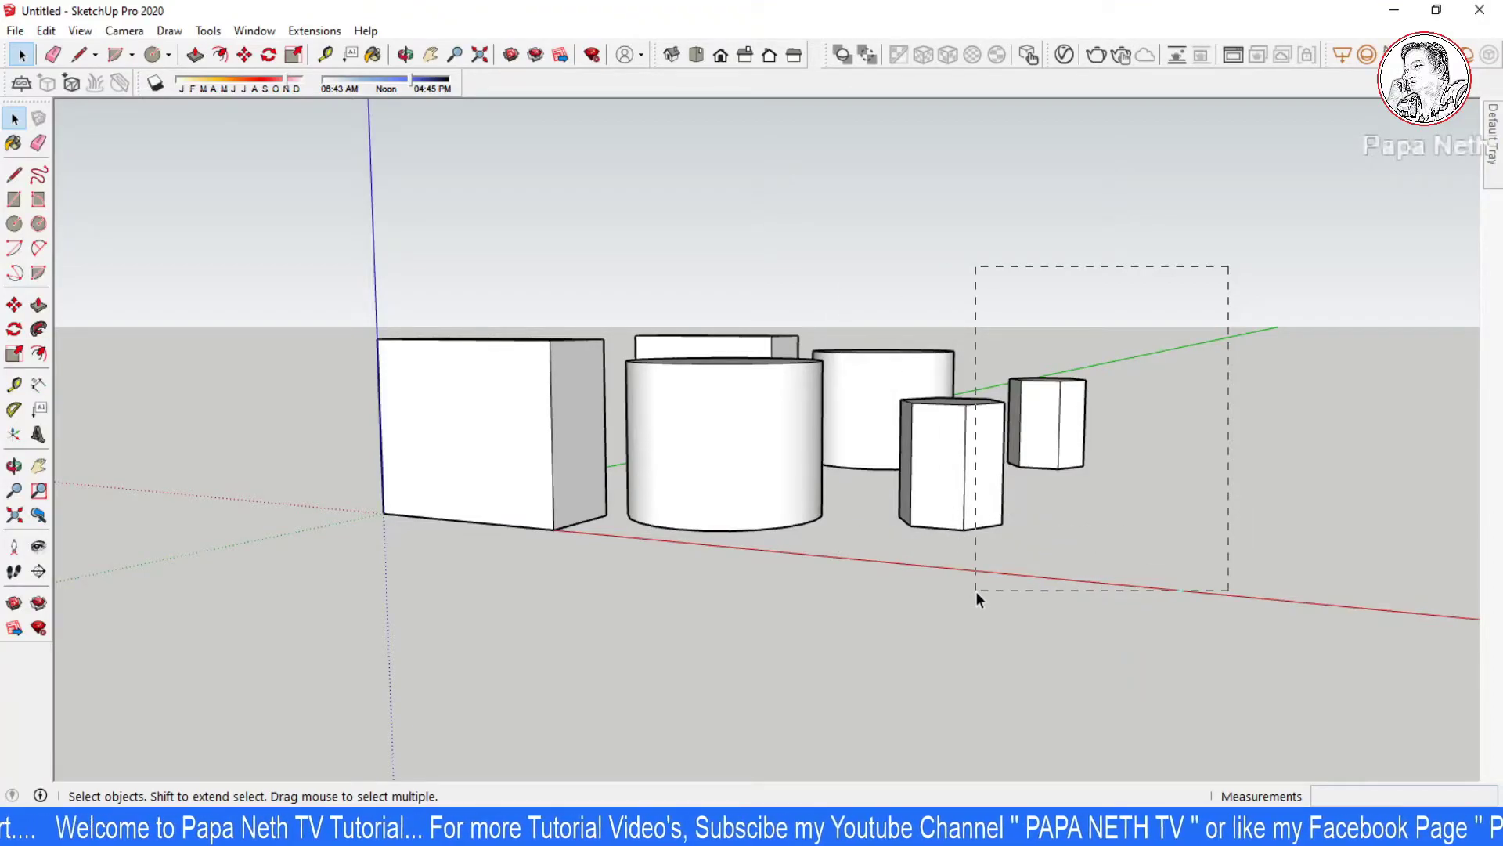
pyautogui.moveTo(976, 591); pyautogui.dragTo(976, 590)
pyautogui.moveTo(1051, 561)
pyautogui.mouseDown(button='middle')
pyautogui.moveTo(997, 675)
pyautogui.moveTo(952, 458)
pyautogui.mouseUp(button='middle')
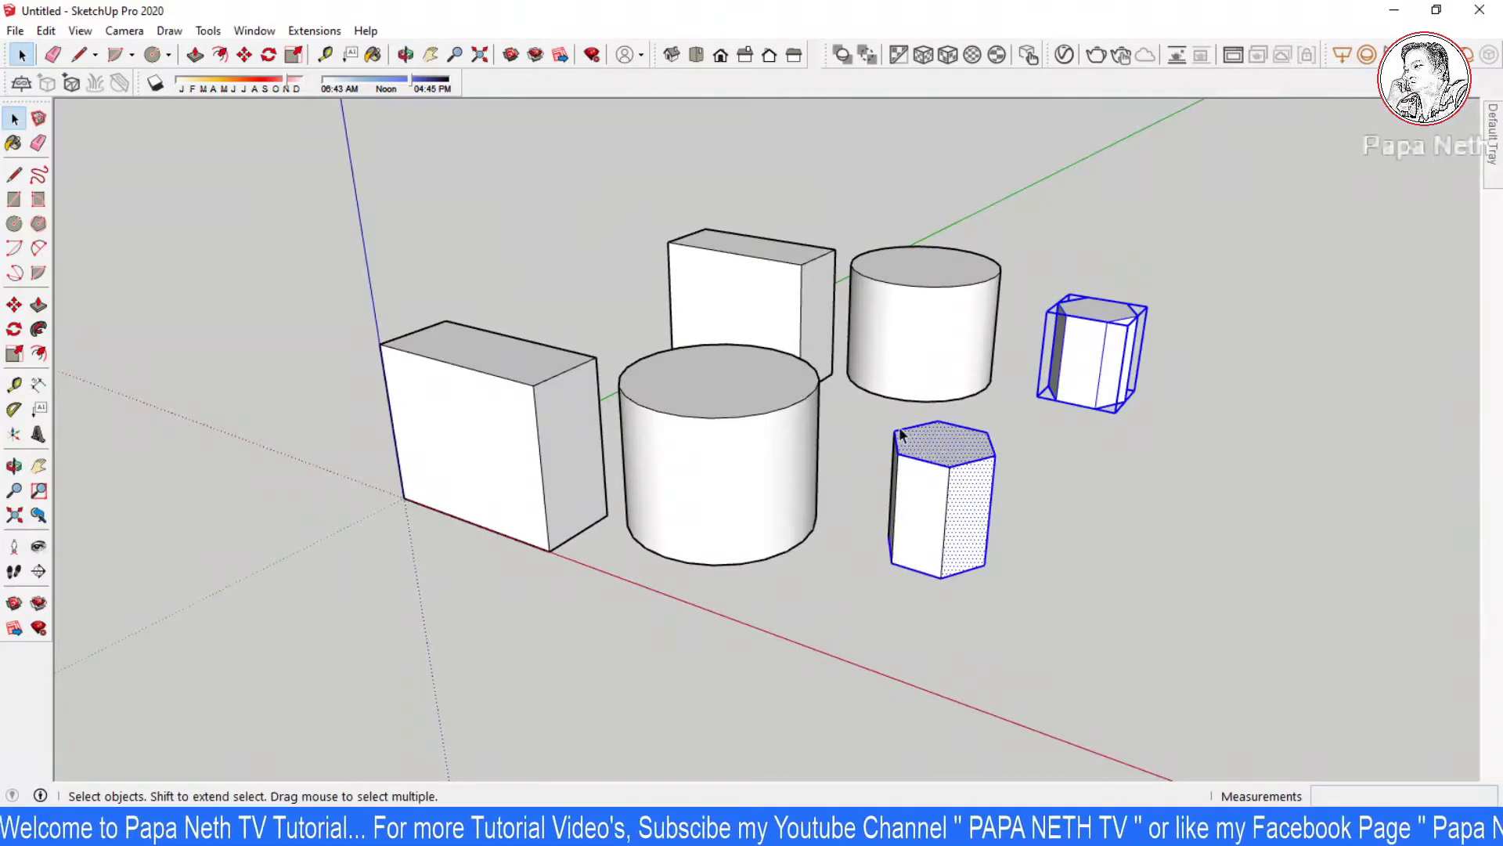
pyautogui.moveTo(933, 528)
pyautogui.mouseDown(button='middle')
pyautogui.moveTo(1180, 537)
pyautogui.moveTo(855, 394)
pyautogui.moveTo(708, 295)
pyautogui.moveTo(1101, 261)
pyautogui.moveTo(859, 355)
pyautogui.moveTo(1141, 426)
pyautogui.moveTo(938, 321)
pyautogui.mouseUp(button='middle')
pyautogui.click(1140, 426)
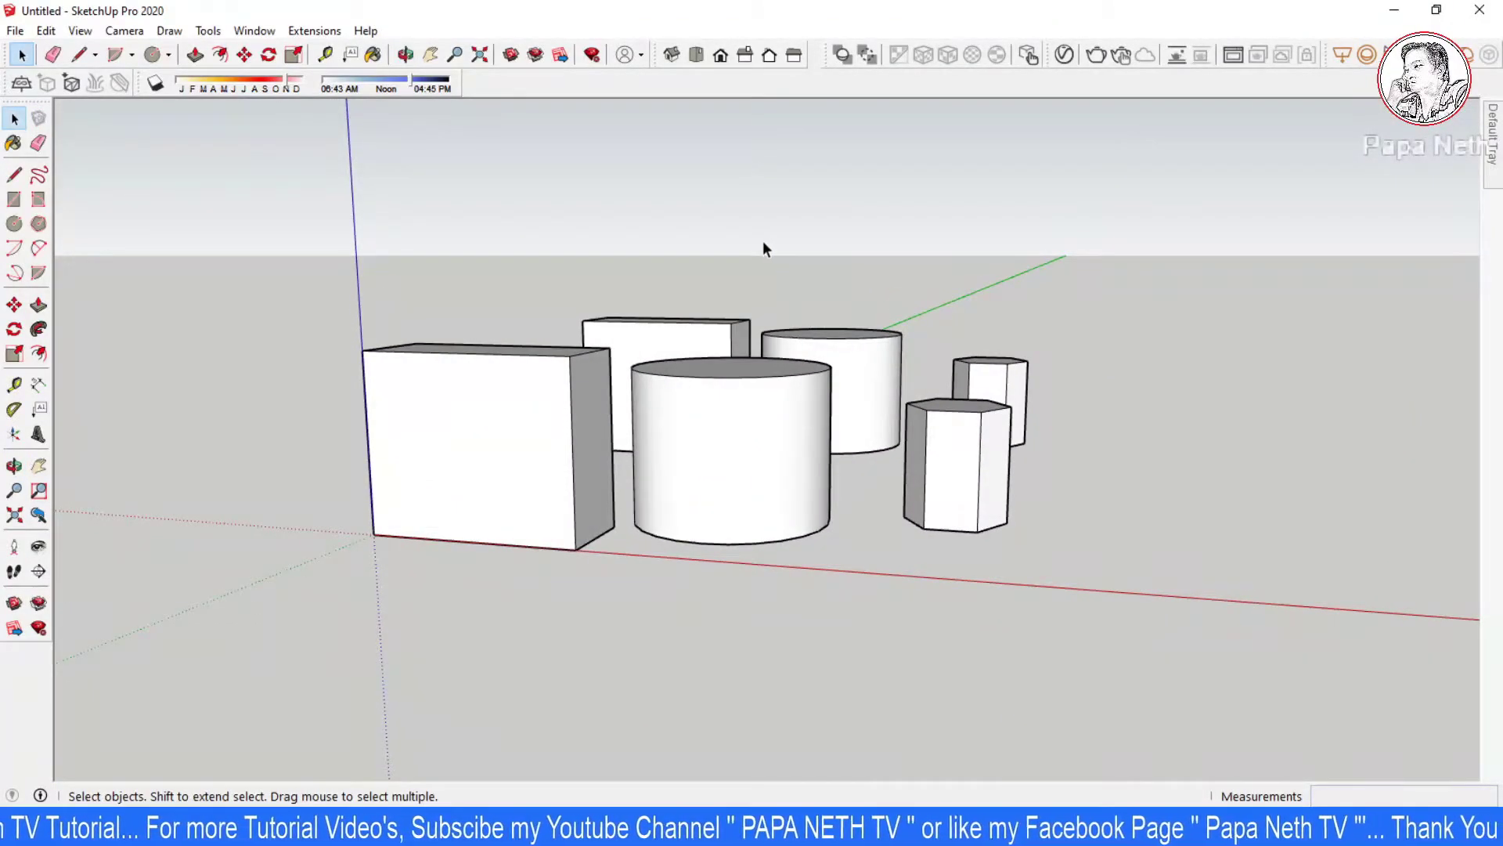
pyautogui.moveTo(374, 645); pyautogui.dragTo(304, 637)
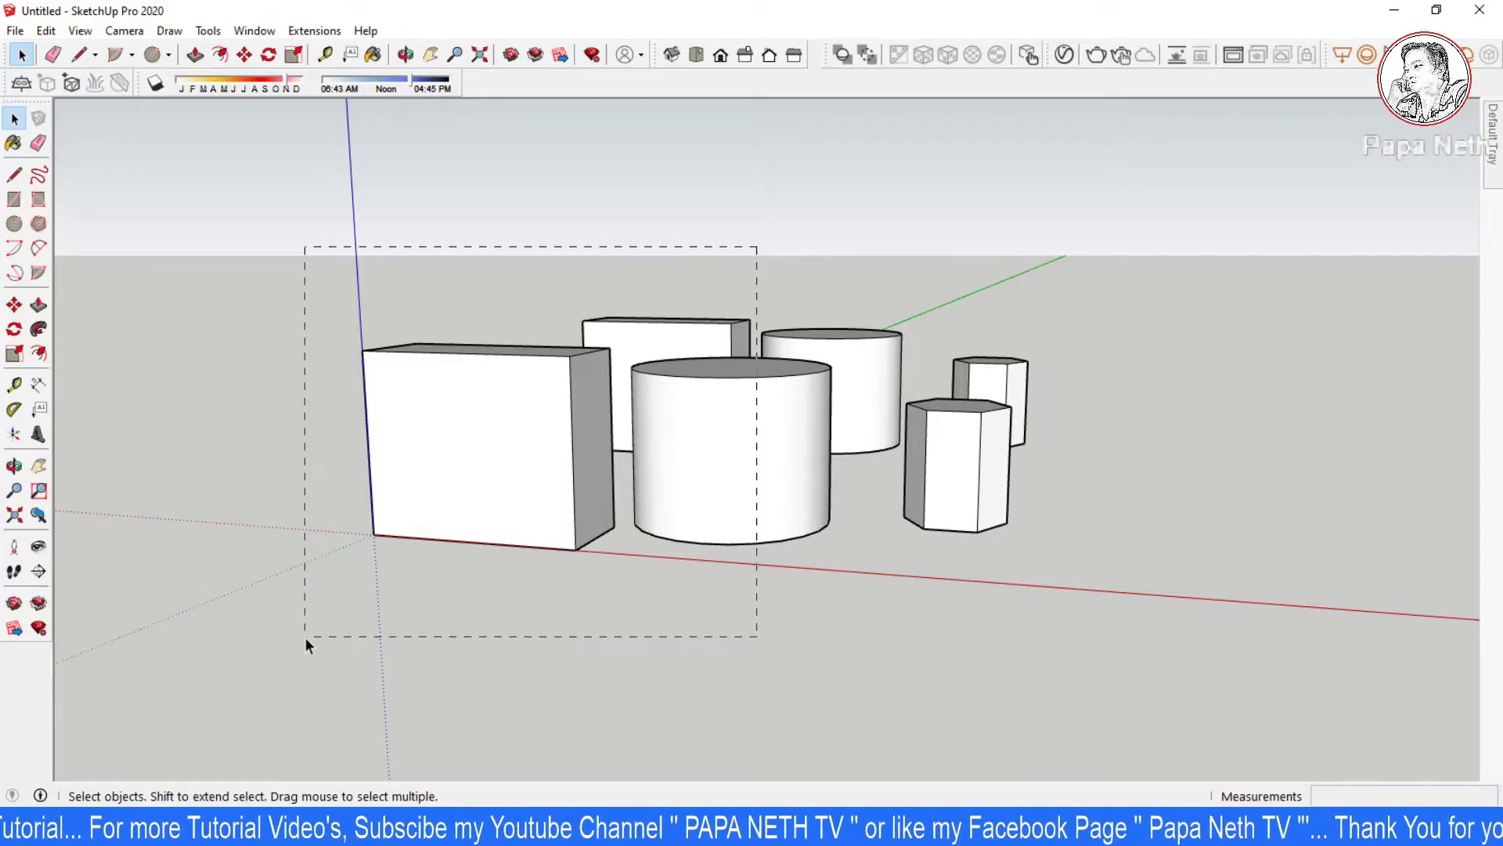
pyautogui.moveTo(728, 527)
pyautogui.mouseDown(button='middle')
pyautogui.moveTo(587, 644)
pyautogui.moveTo(1068, 564)
pyautogui.moveTo(838, 426)
pyautogui.moveTo(389, 427)
pyautogui.moveTo(319, 342)
pyautogui.mouseUp(button='middle')
pyautogui.click(1120, 546)
pyautogui.moveTo(318, 342); pyautogui.dragTo(646, 606)
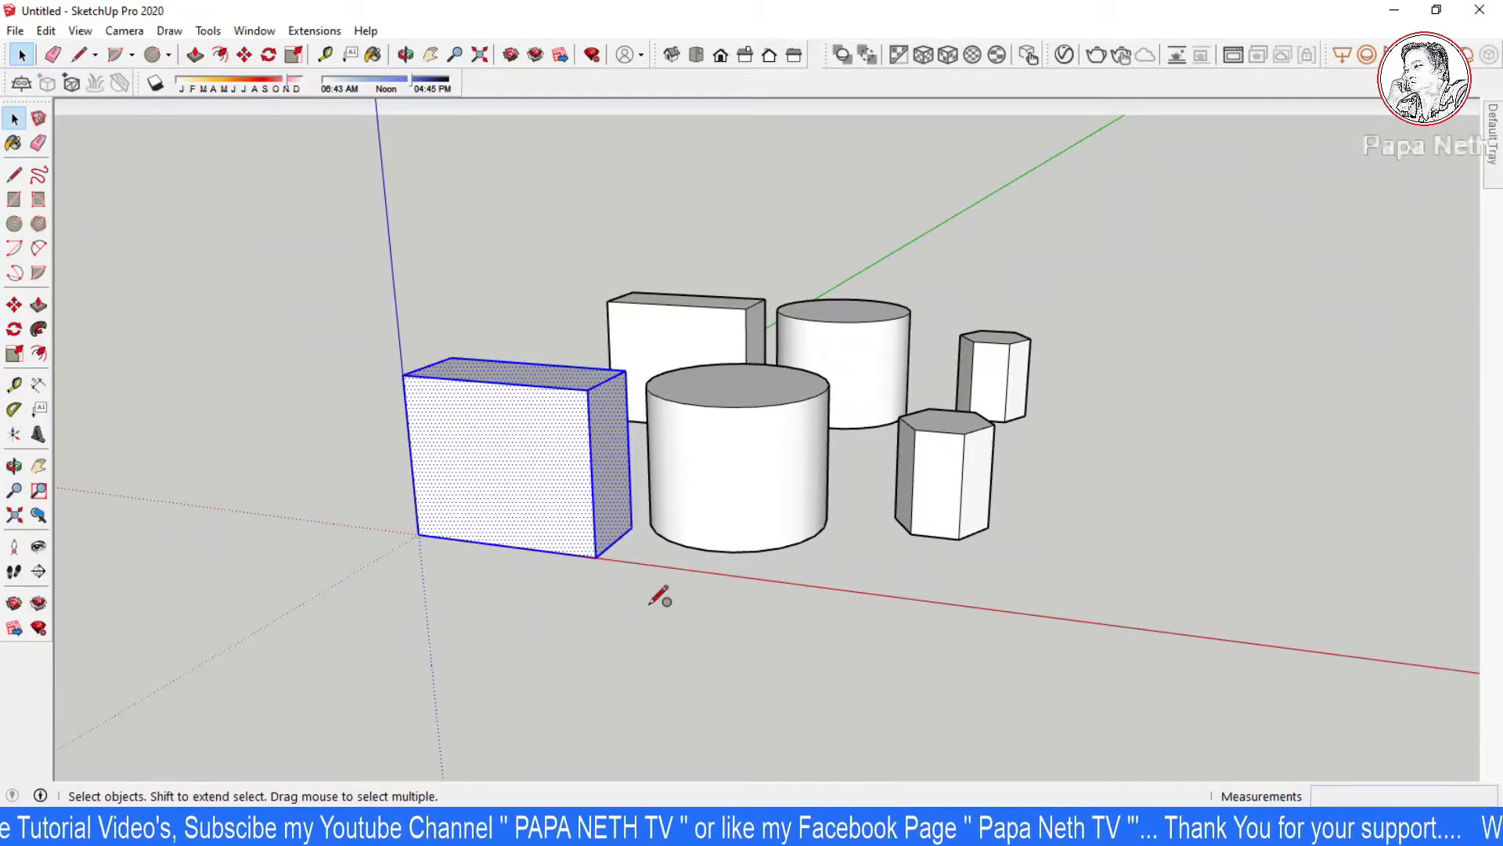
pyautogui.click(682, 664)
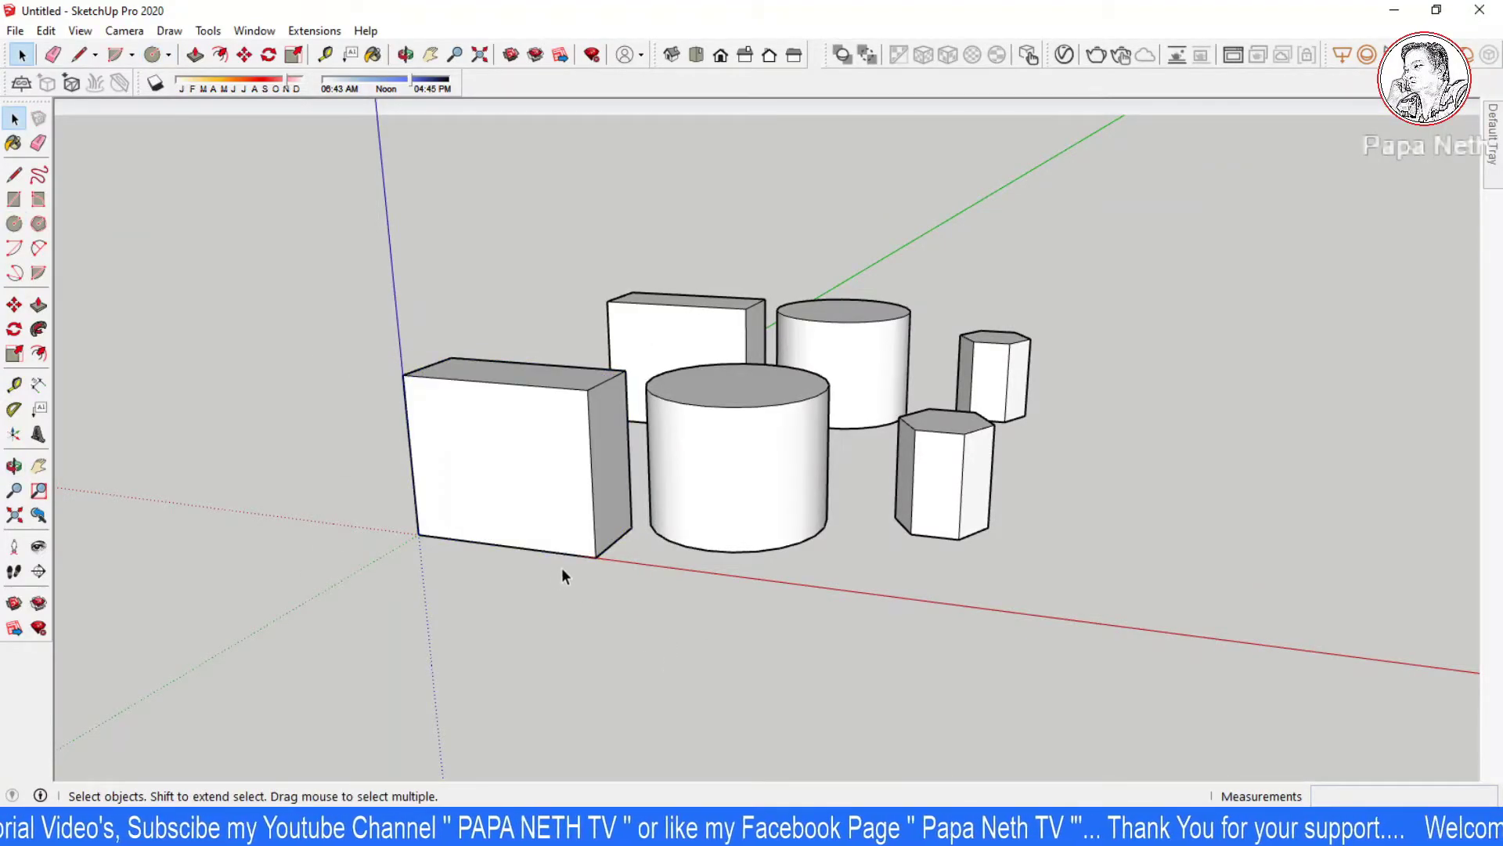
# Step: Copy the front box about 4800 mm along the red axis, beyond the hexagonal prisms
pyautogui.moveTo(328, 239)
pyautogui.mouseDown()
pyautogui.moveTo(537, 534)
pyautogui.moveTo(655, 618)
pyautogui.mouseUp()
pyautogui.press('m')
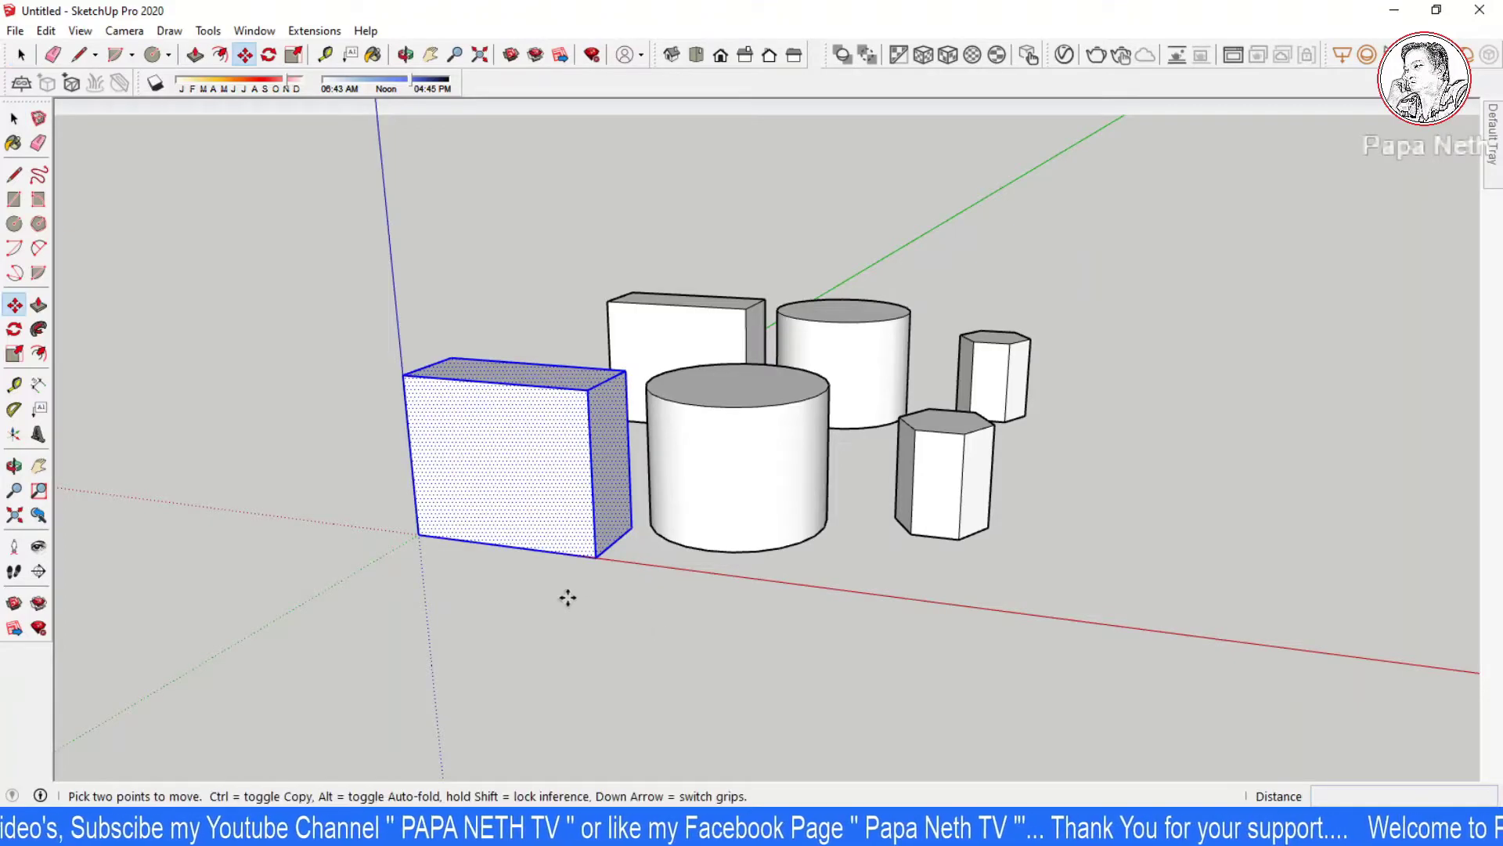
pyautogui.press('ctrl')
pyautogui.click(516, 587)
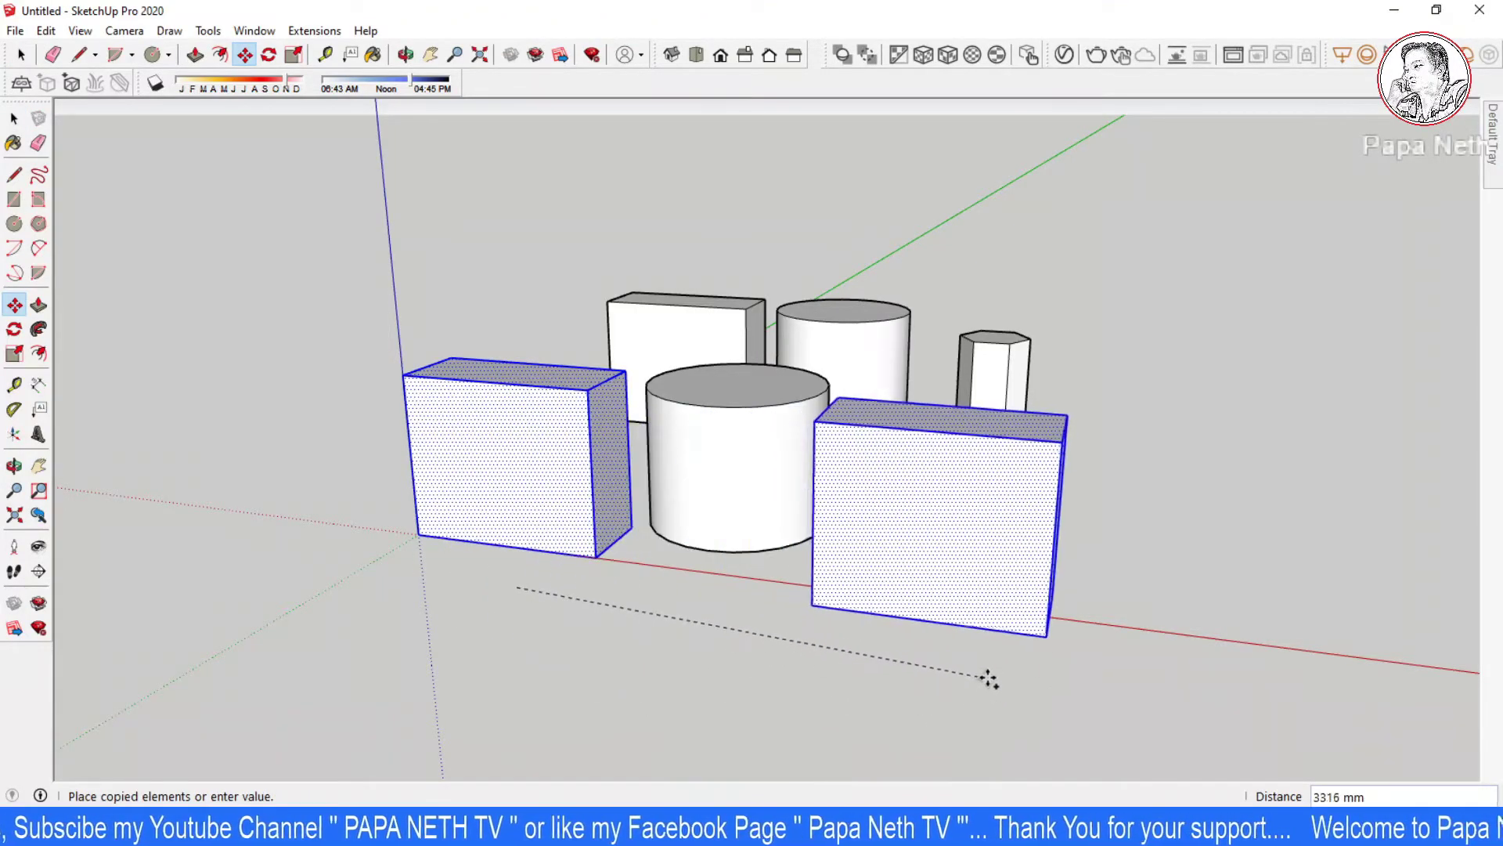
pyautogui.click(1256, 681)
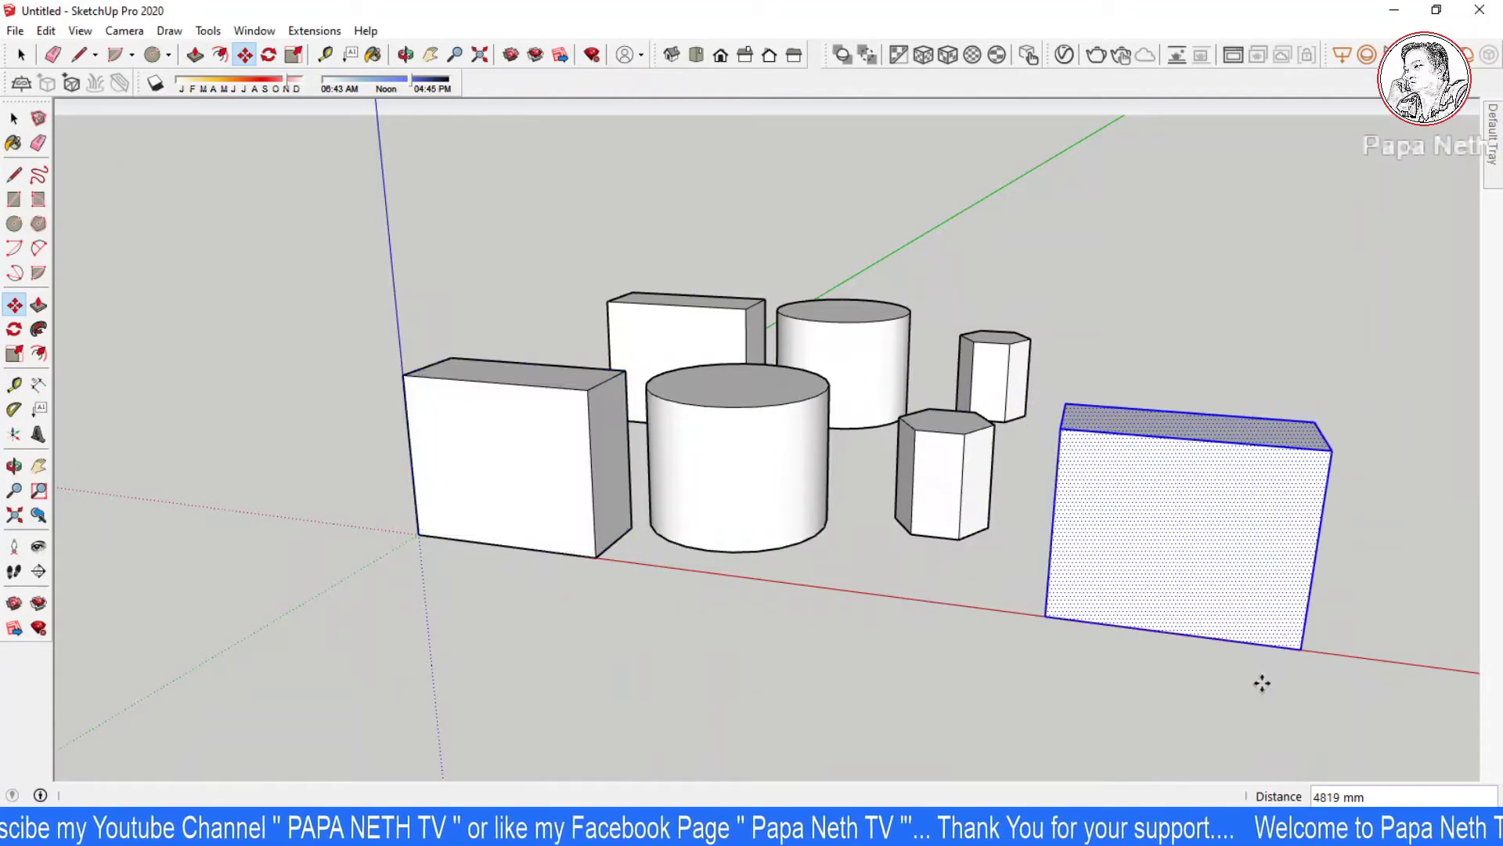
pyautogui.press('space')
pyautogui.moveTo(900, 641)
pyautogui.mouseDown(button='middle')
pyautogui.moveTo(961, 600)
pyautogui.moveTo(999, 614)
pyautogui.moveTo(815, 504)
pyautogui.moveTo(815, 530)
pyautogui.moveTo(923, 415)
pyautogui.mouseUp(button='middle')
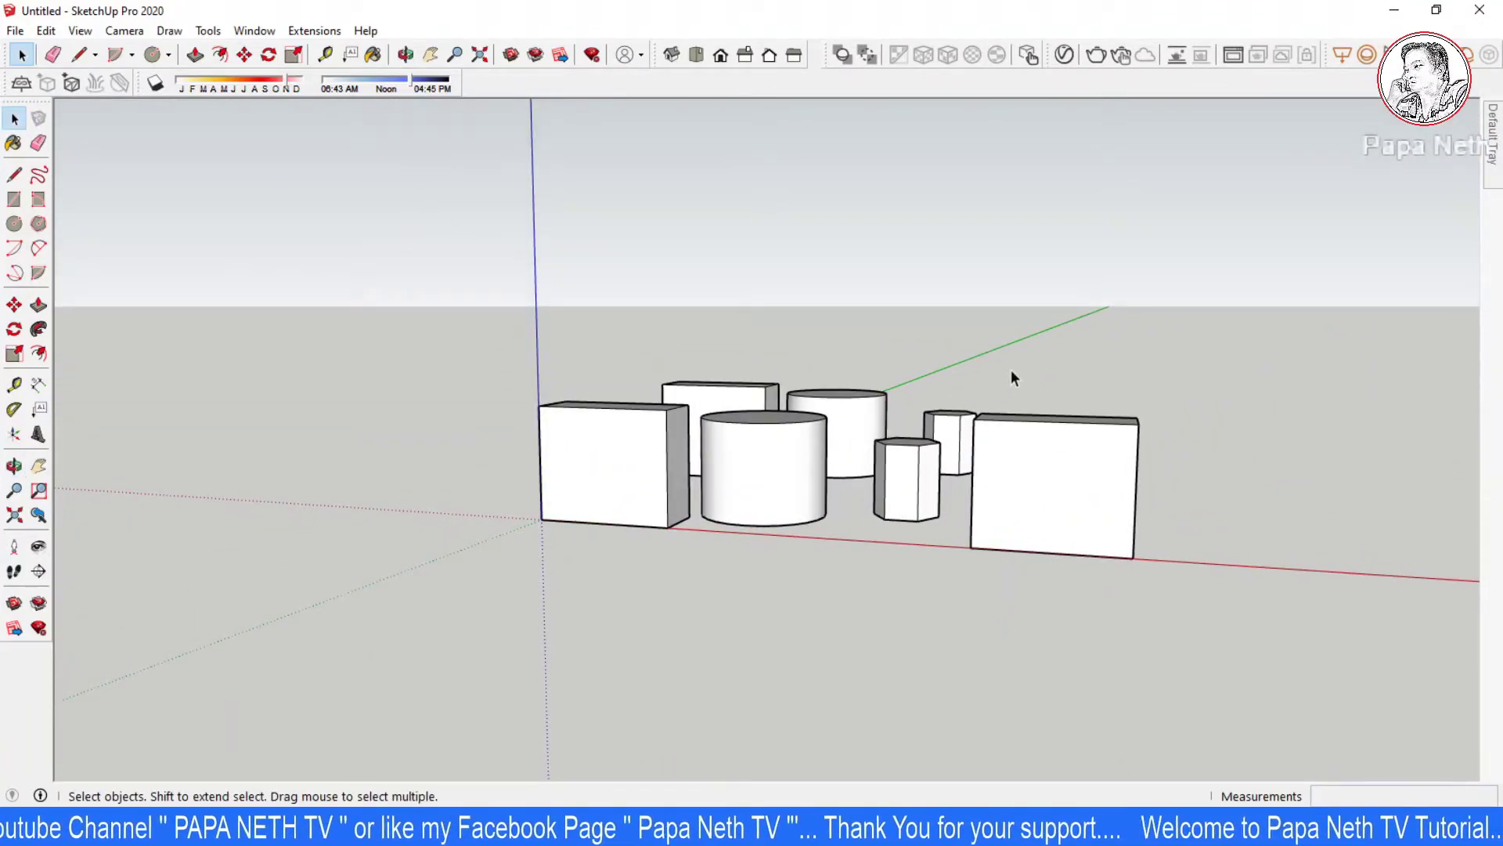
pyautogui.moveTo(1067, 314); pyautogui.dragTo(765, 574)
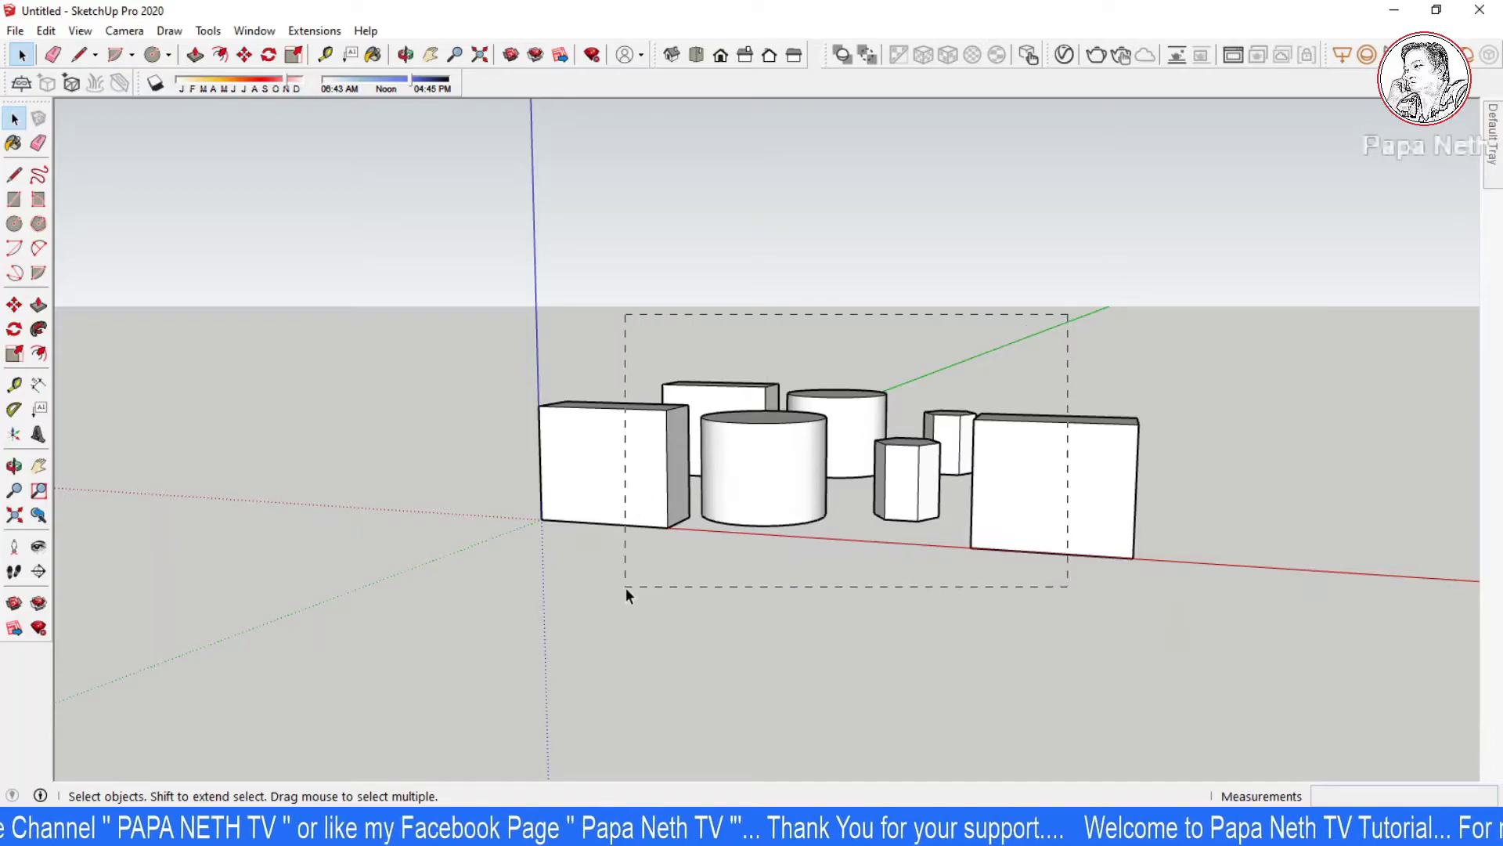
pyautogui.moveTo(615, 591); pyautogui.dragTo(615, 590)
pyautogui.moveTo(783, 562)
pyautogui.mouseDown(button='middle')
pyautogui.moveTo(783, 578)
pyautogui.moveTo(876, 593)
pyautogui.moveTo(496, 611)
pyautogui.moveTo(671, 686)
pyautogui.moveTo(646, 690)
pyautogui.mouseUp(button='middle')
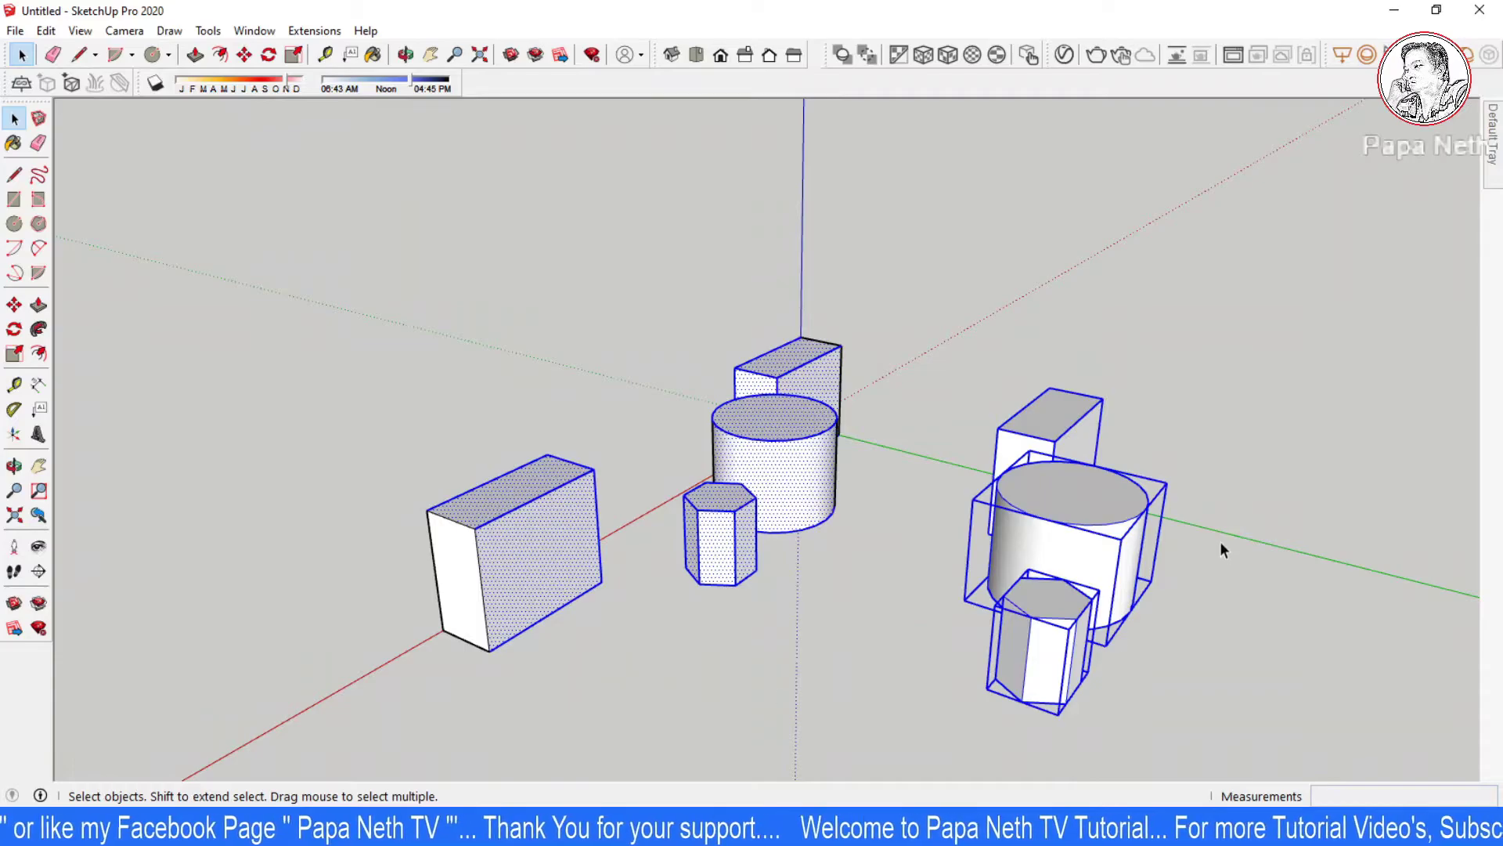
pyautogui.click(1285, 435)
pyautogui.moveTo(1286, 436)
pyautogui.mouseDown(button='middle')
pyautogui.moveTo(736, 426)
pyautogui.moveTo(1067, 370)
pyautogui.moveTo(926, 374)
pyautogui.moveTo(984, 405)
pyautogui.mouseUp(button='middle')
pyautogui.scroll(2, 983, 406)
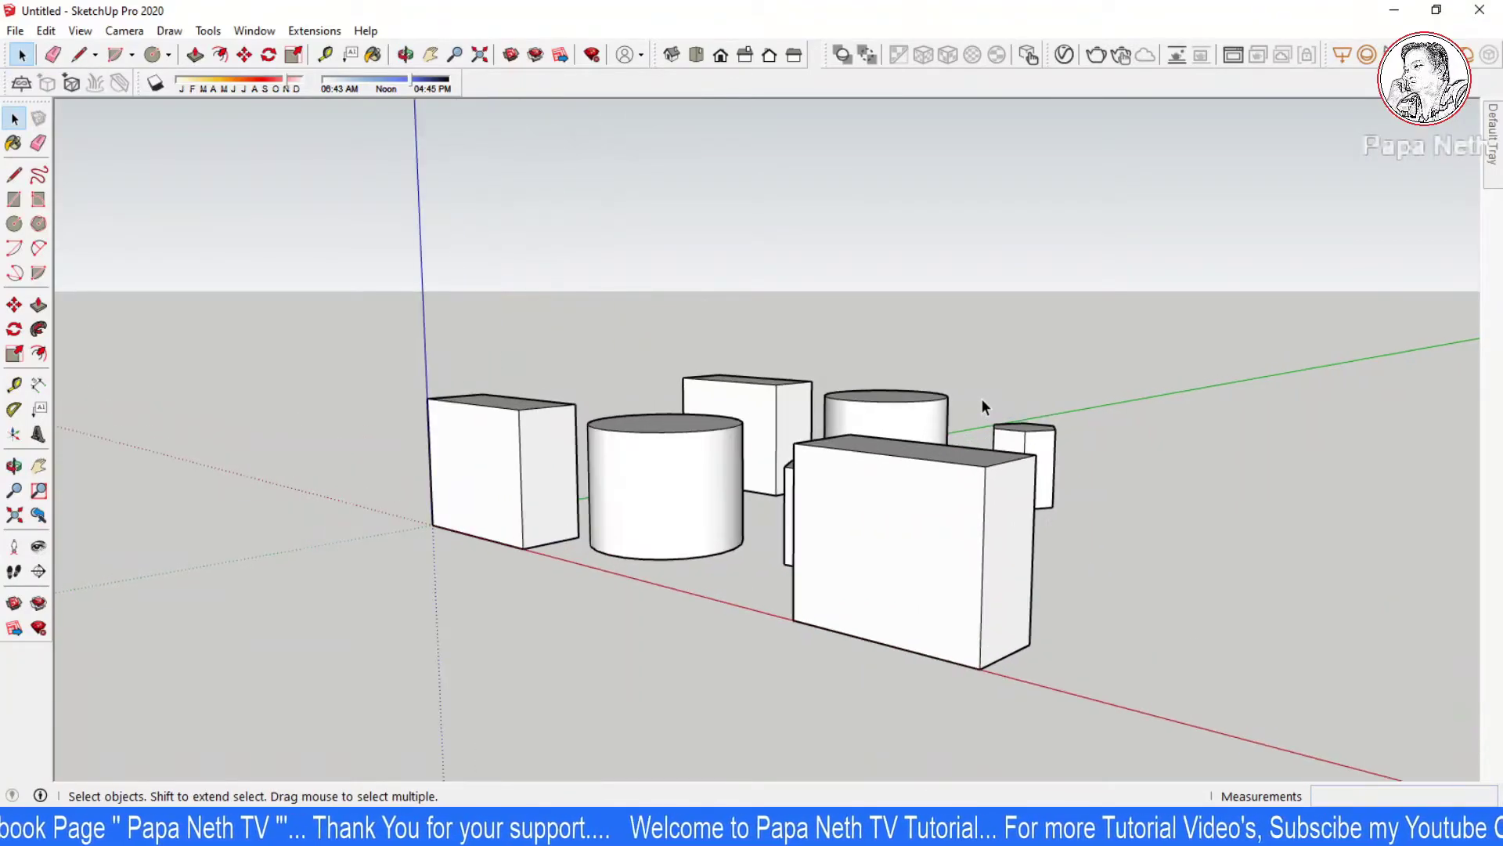
pyautogui.scroll(2, 924, 446)
pyautogui.moveTo(748, 508); pyautogui.dragTo(640, 478, button='middle')
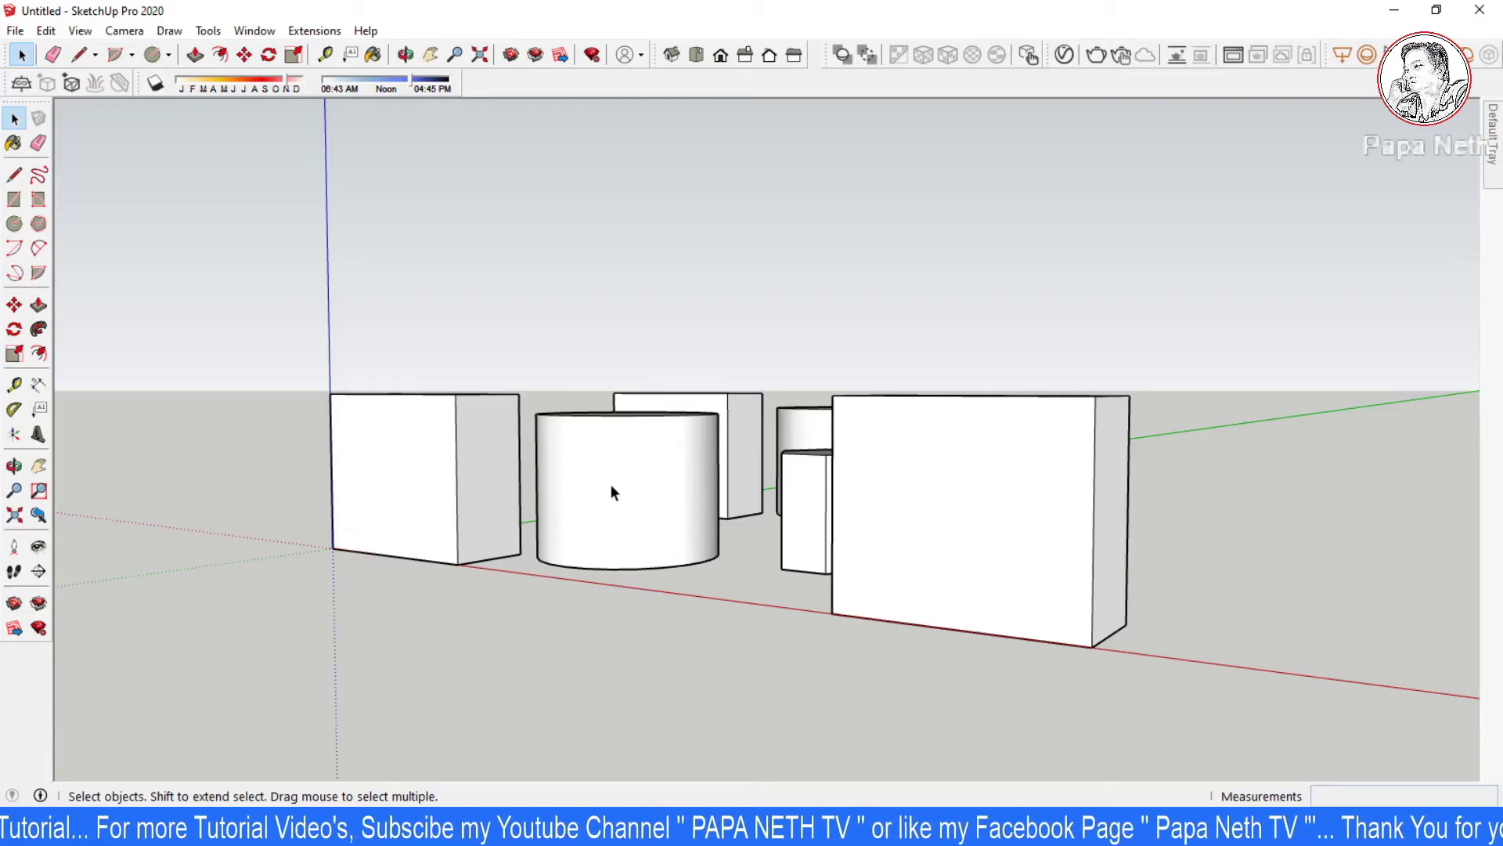
pyautogui.moveTo(820, 312)
pyautogui.mouseDown(button='middle')
pyautogui.moveTo(722, 326)
pyautogui.moveTo(895, 364)
pyautogui.moveTo(855, 315)
pyautogui.moveTo(894, 322)
pyautogui.mouseUp(button='middle')
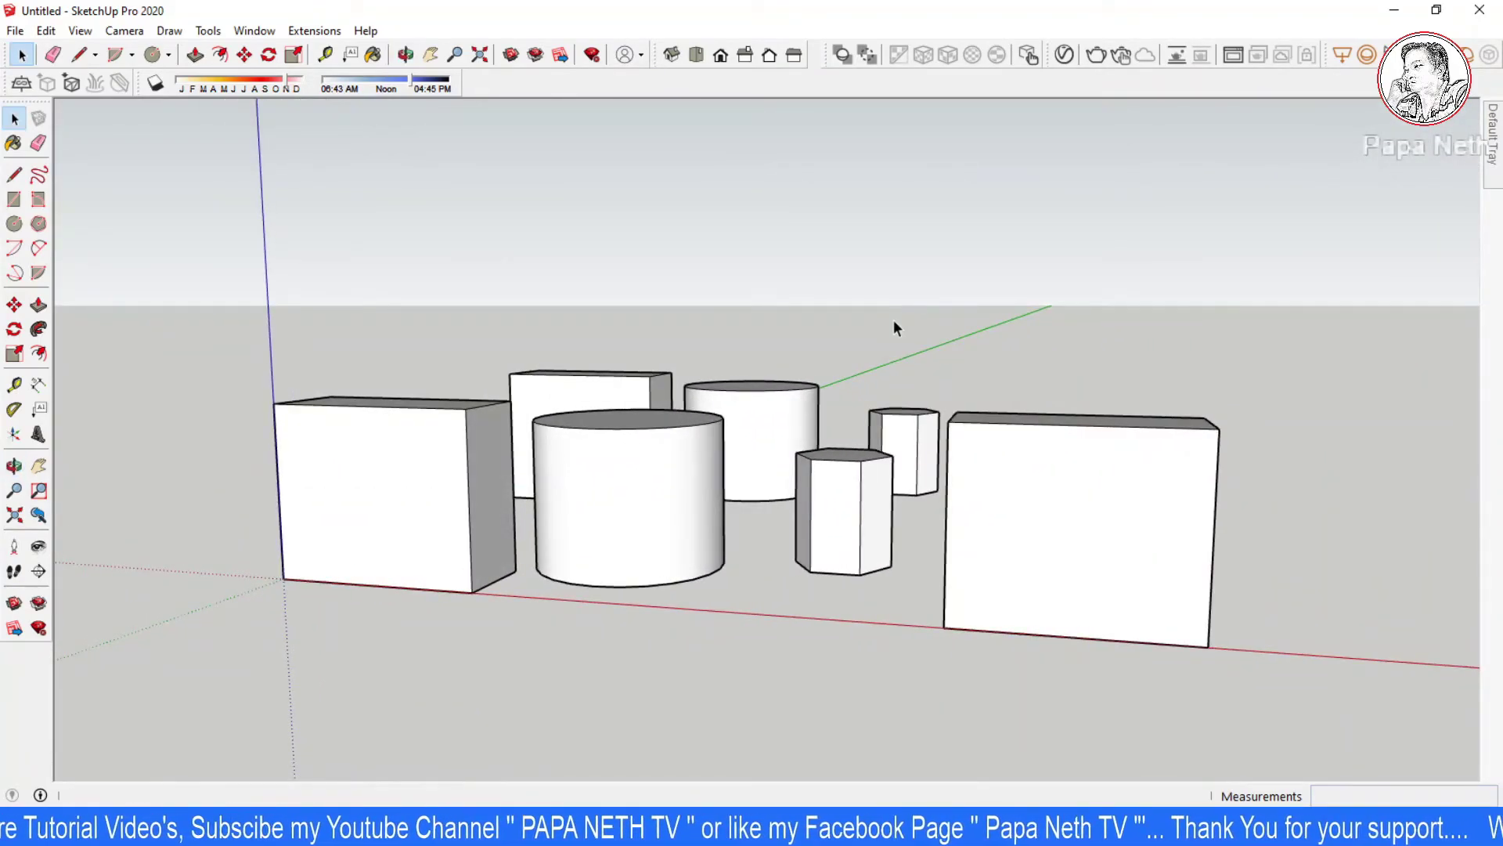